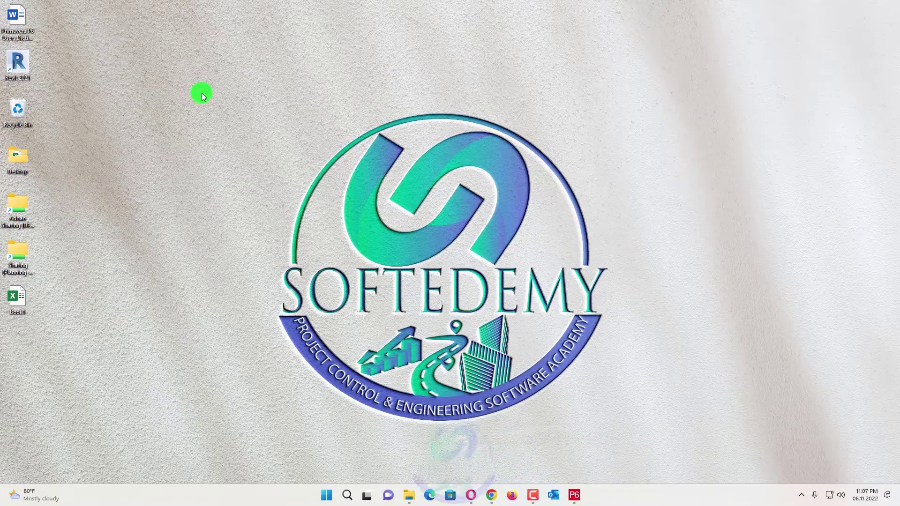
- Switch to Primavera P6 and add a new activity to the Edison Plaza Elderly Housing Generator project after reviewing its WBS
click(571, 489)
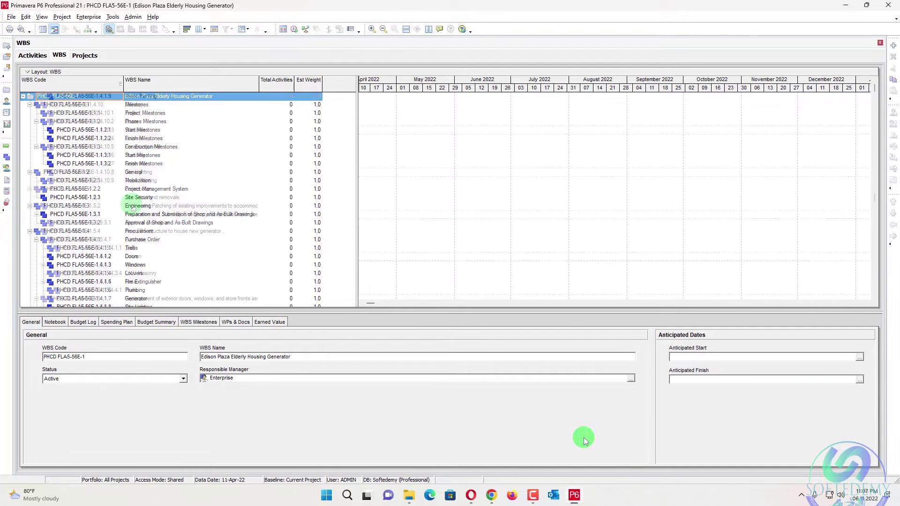
scroll(132, 205, down, 9)
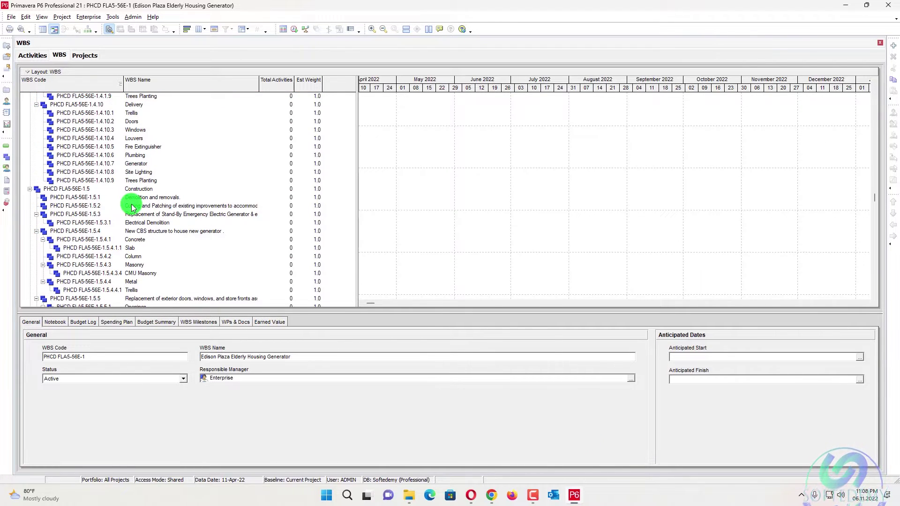
scroll(132, 208, up, 7)
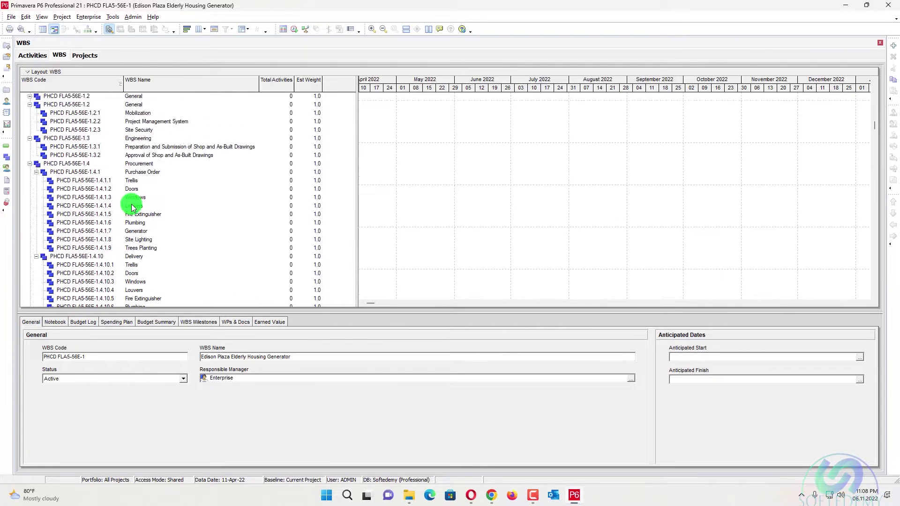
scroll(132, 206, up, 2)
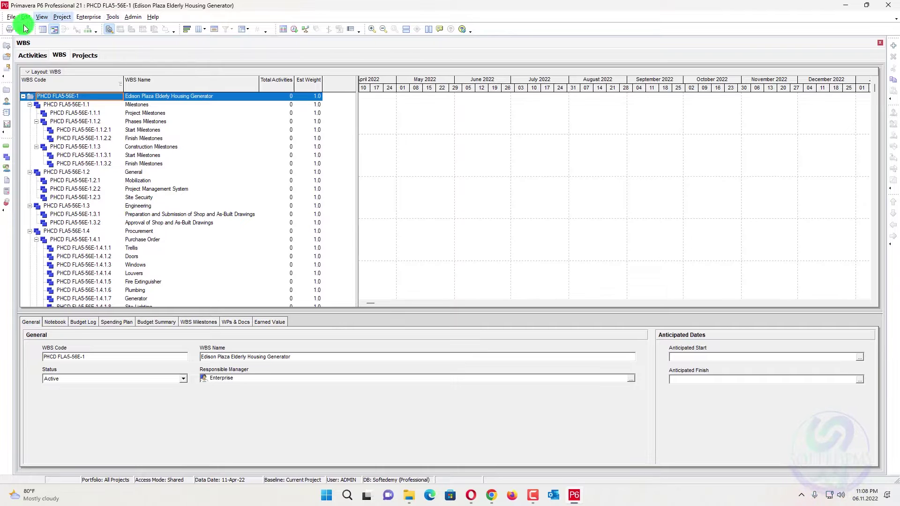
click(32, 56)
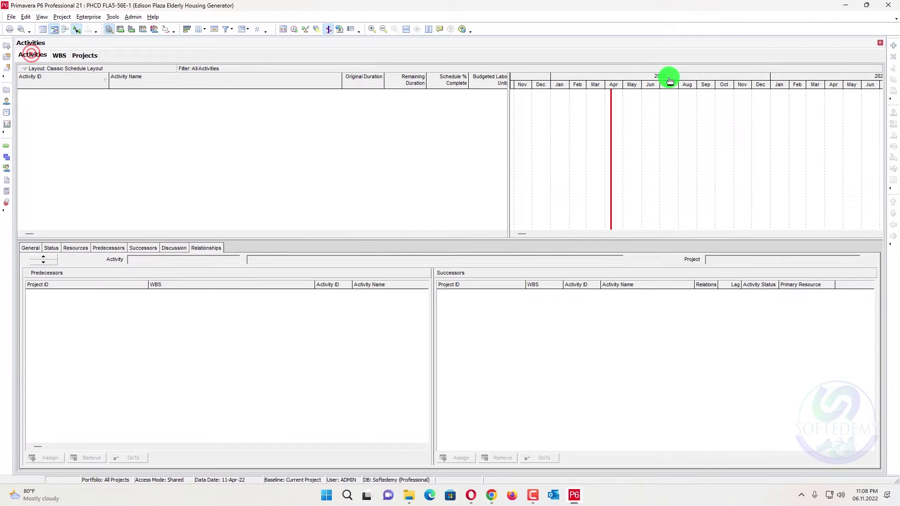
click(892, 45)
click(252, 158)
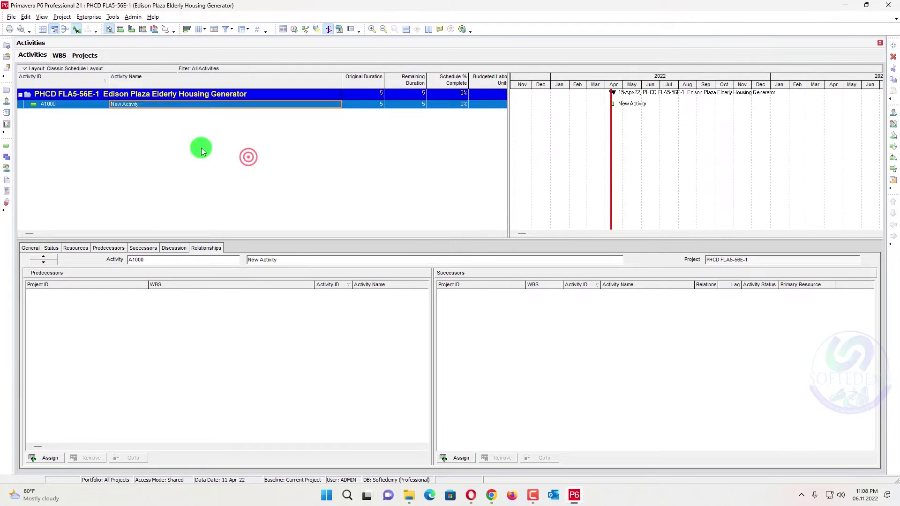
- Start a spreadsheet (XLSX) export of the Activities data for project PHCD FLA5-56E-1
click(12, 17)
click(24, 75)
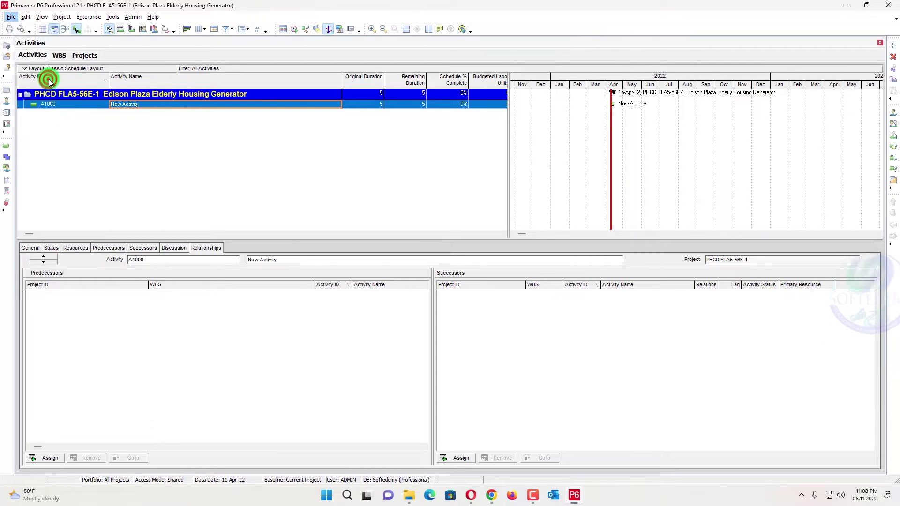
click(500, 328)
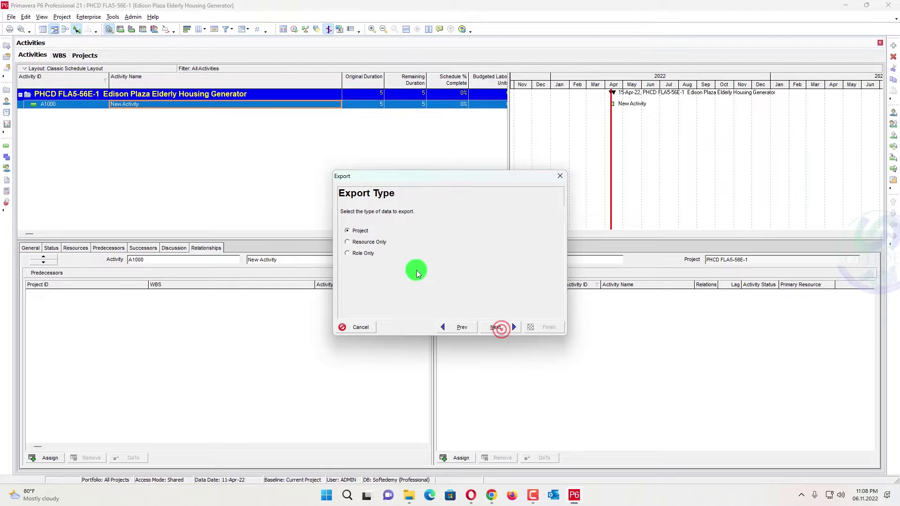
click(465, 328)
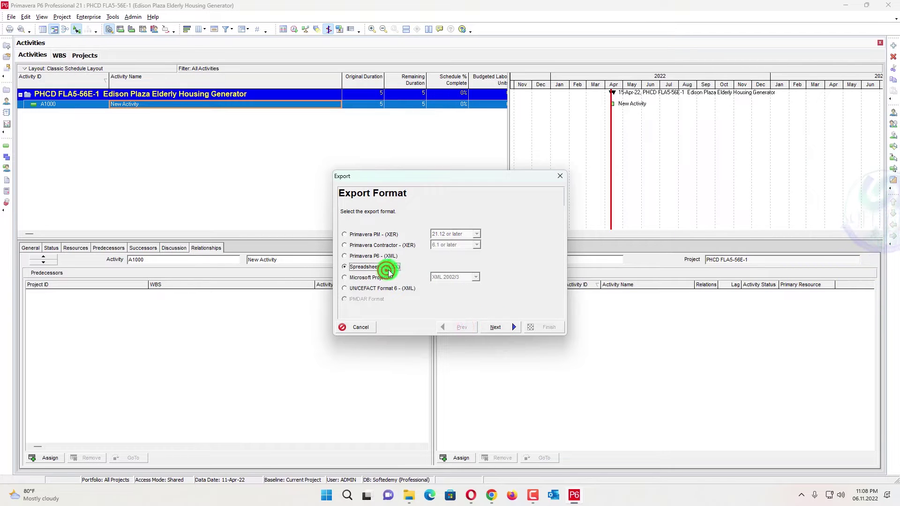
click(492, 327)
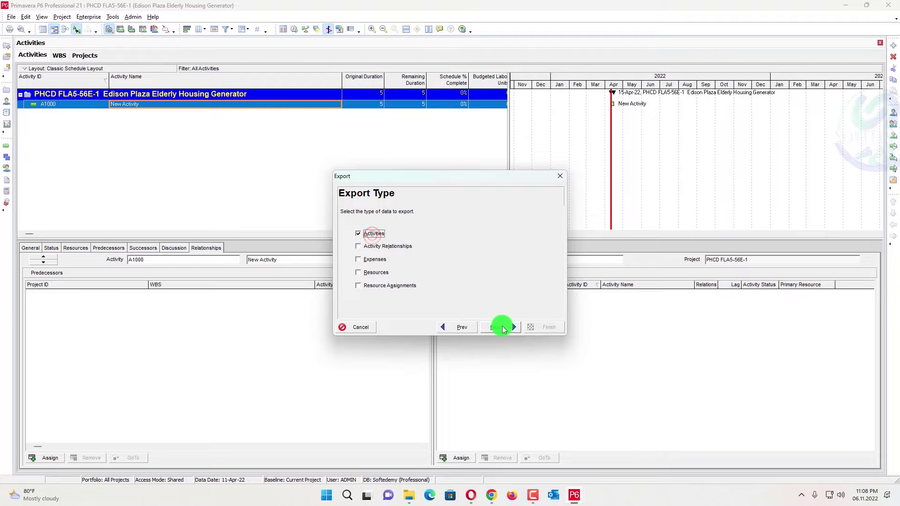
click(500, 327)
click(353, 247)
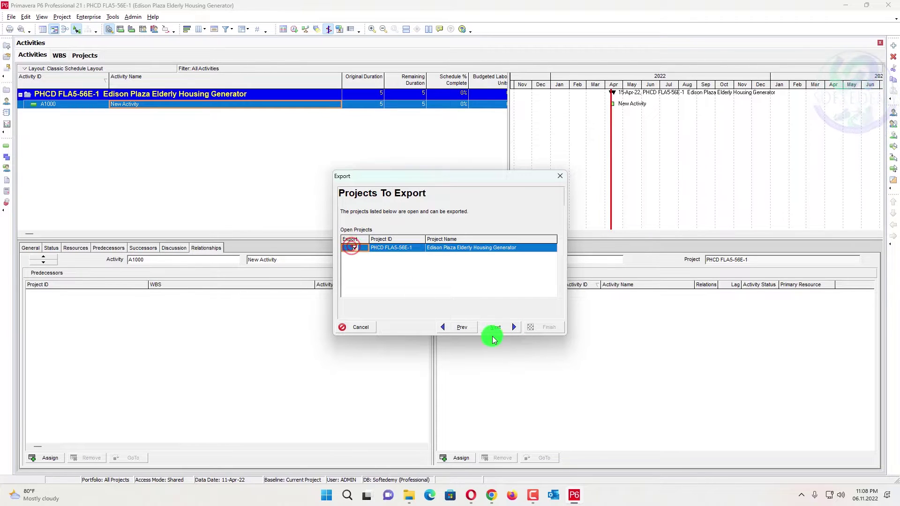
click(503, 328)
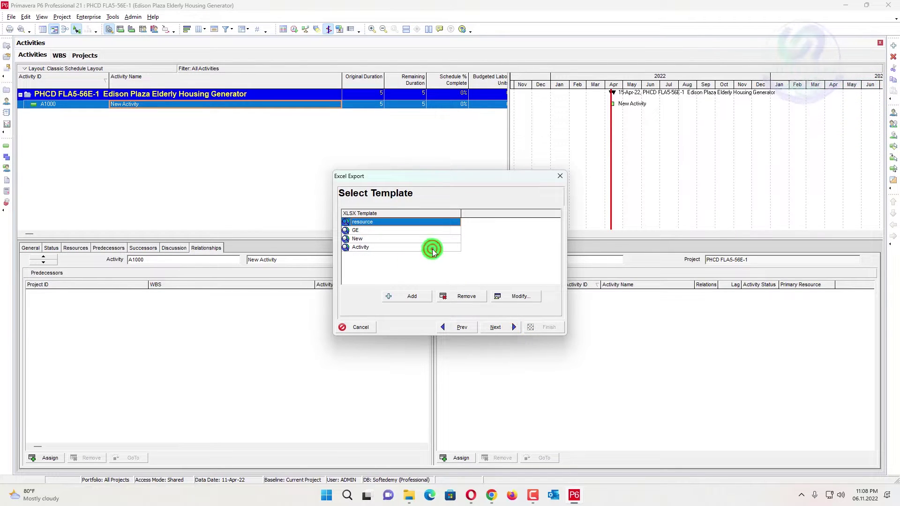
- Remove the existing Activity template from the XLSX export templates
click(432, 252)
click(456, 296)
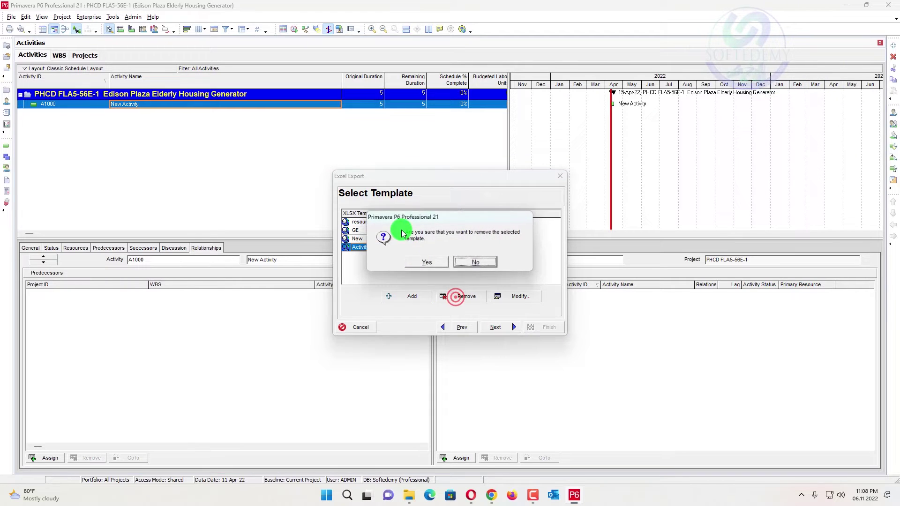
click(430, 265)
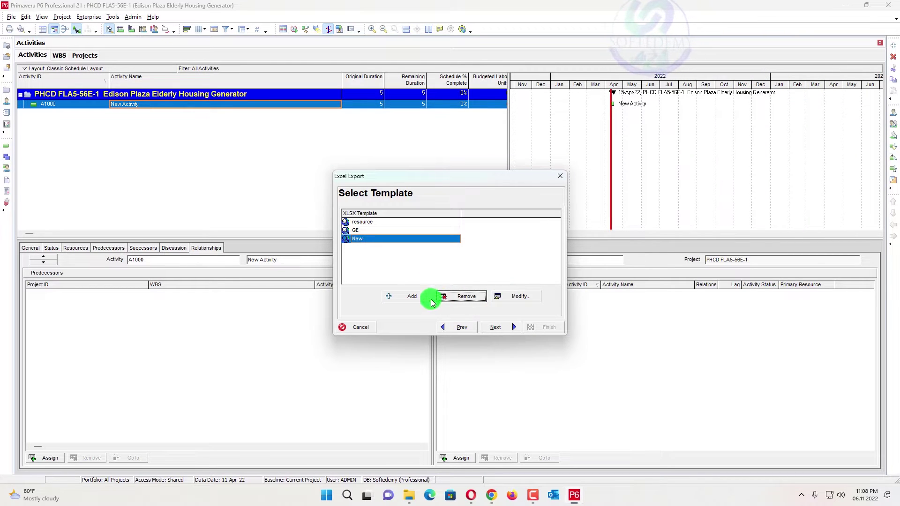
- Add a new XLSX export template named Activity with Activities as its subject area
click(412, 296)
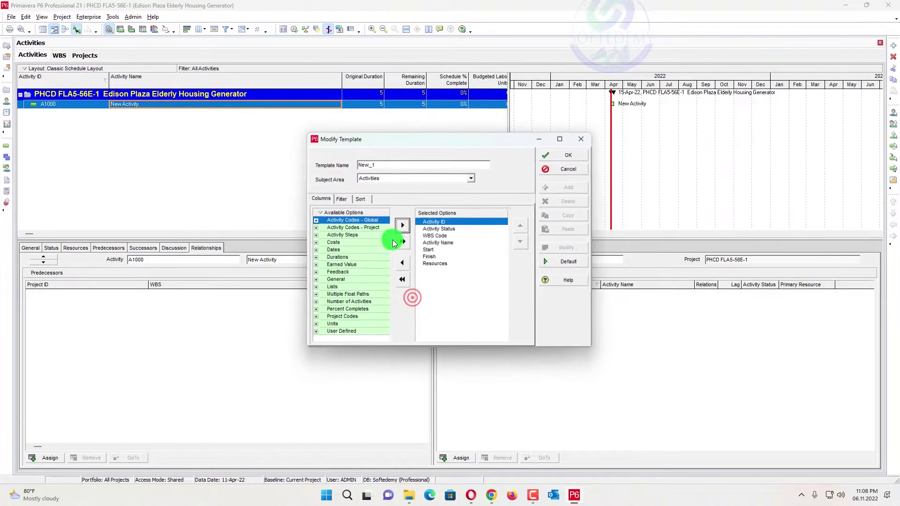
double_click(399, 164)
text(Activity)
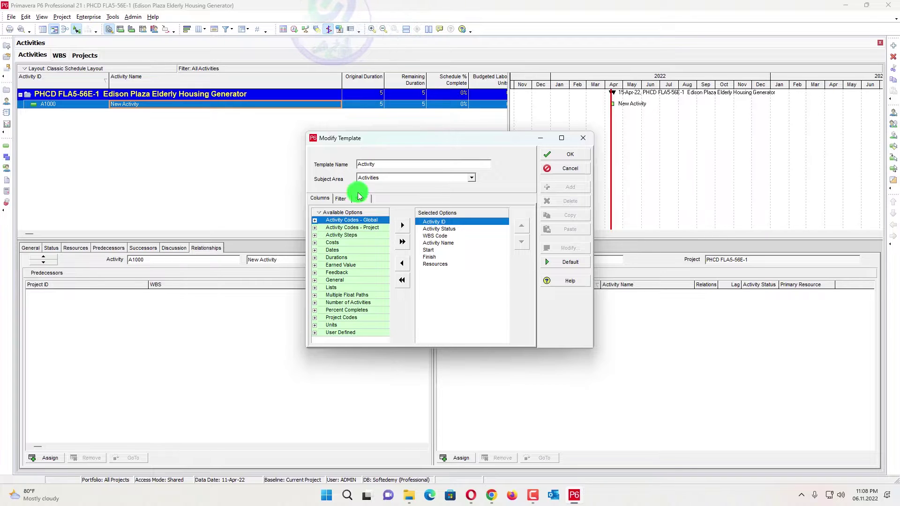
- Remove the Start and Finish columns from the Activity template and save it
click(447, 229)
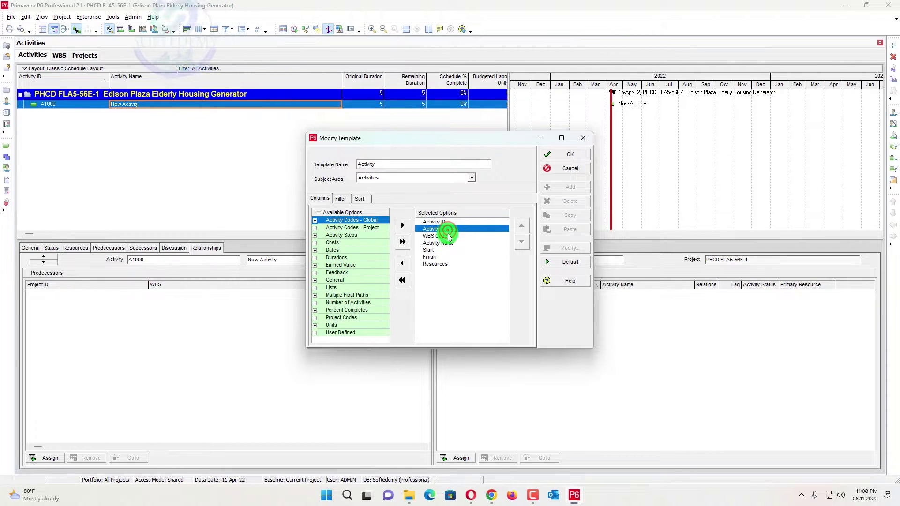
click(447, 236)
click(435, 243)
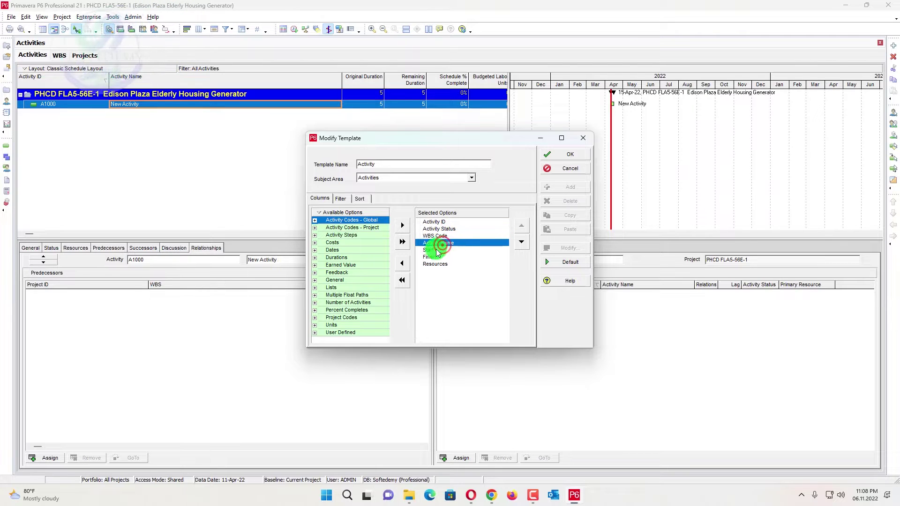
click(430, 251)
click(402, 263)
click(402, 263)
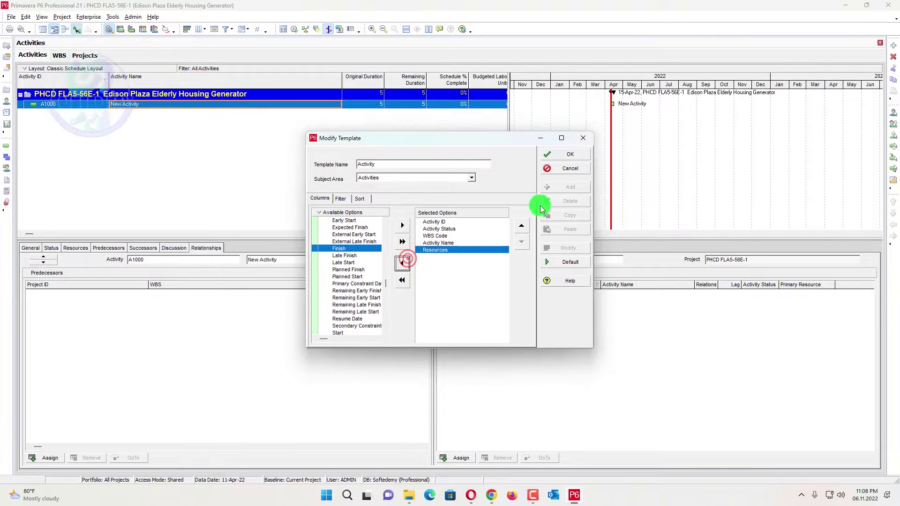
click(402, 262)
click(570, 154)
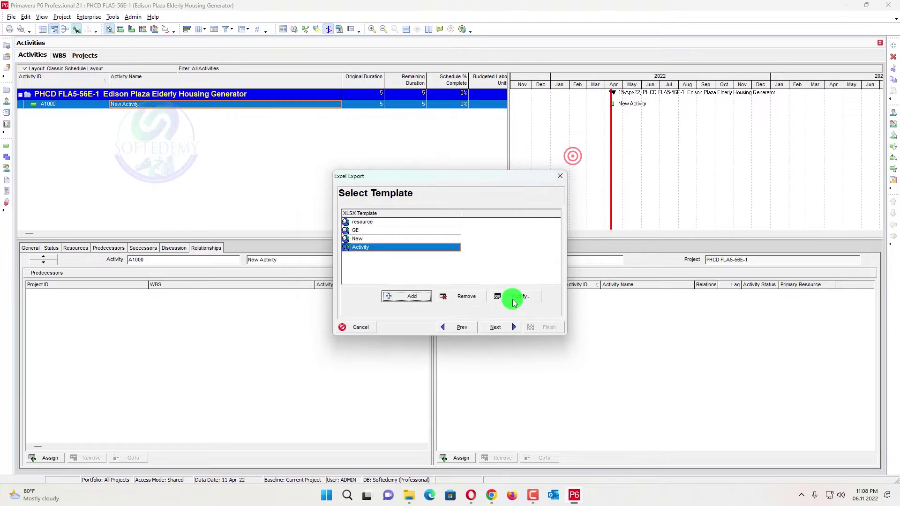
- Export the activities with the Activity template to PHCD FLA5-56E-1-Activities.xlsx on the desktop
click(492, 326)
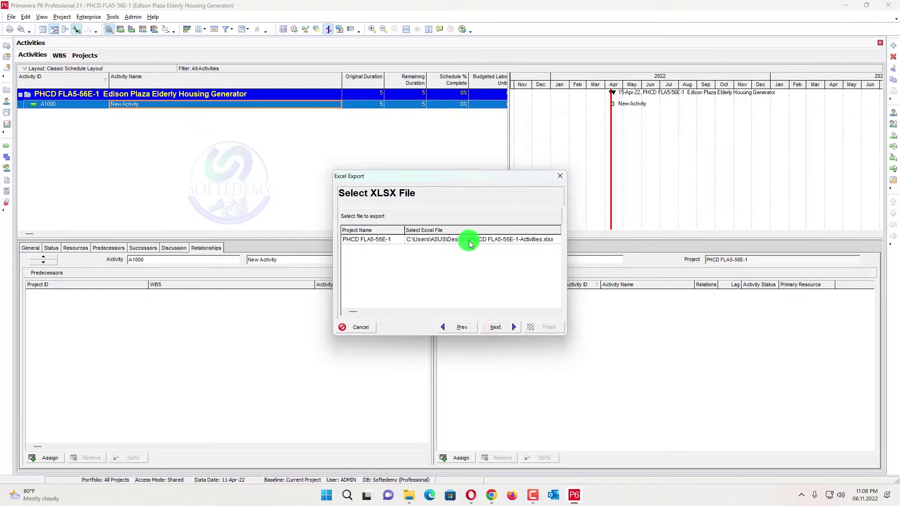
click(492, 326)
click(545, 326)
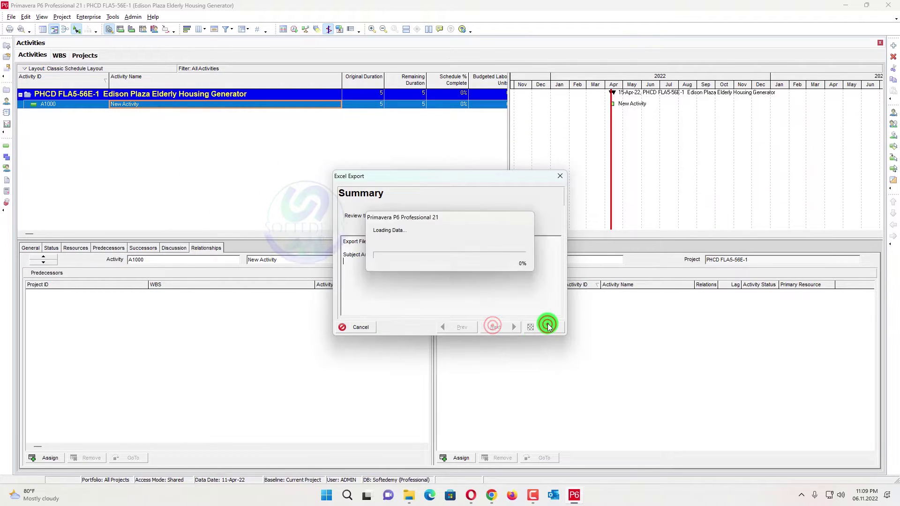
click(537, 326)
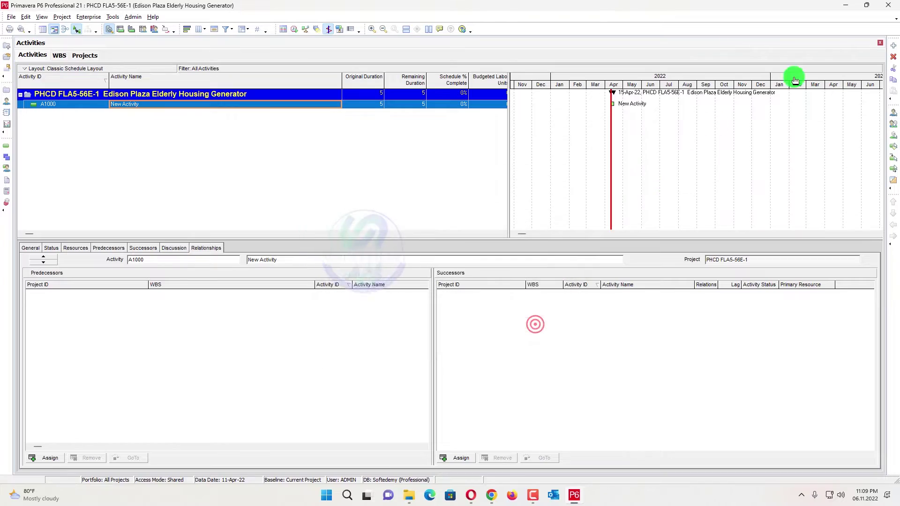
- Switch to the Book1 workbook in Excel and select the first three WBS names, from the project title to Project Milestones
click(845, 5)
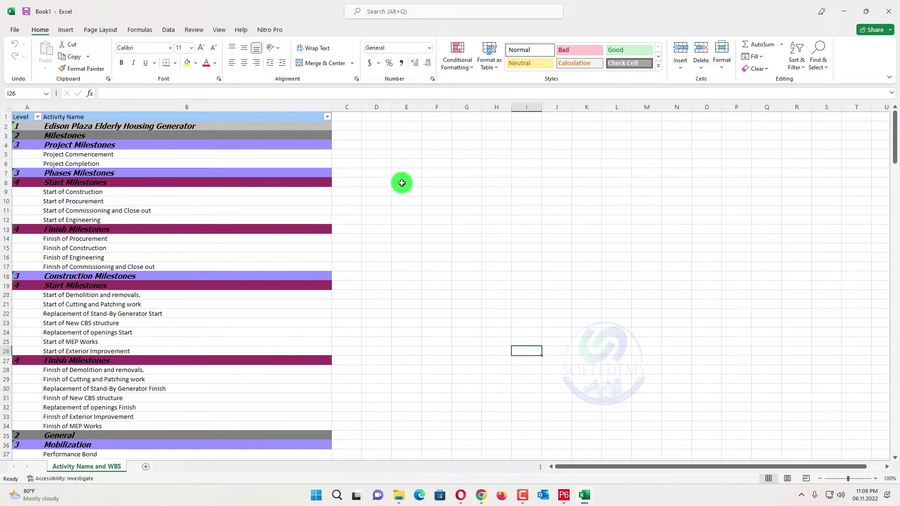
click(411, 182)
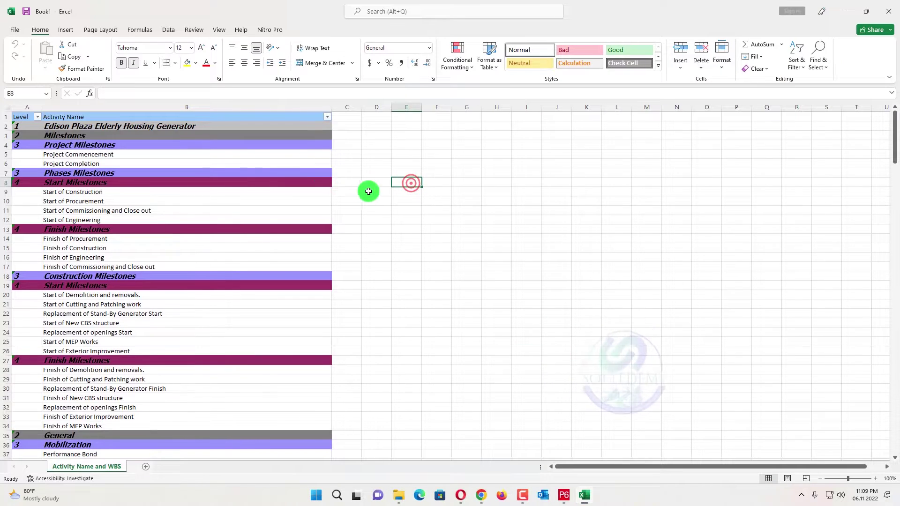
click(889, 92)
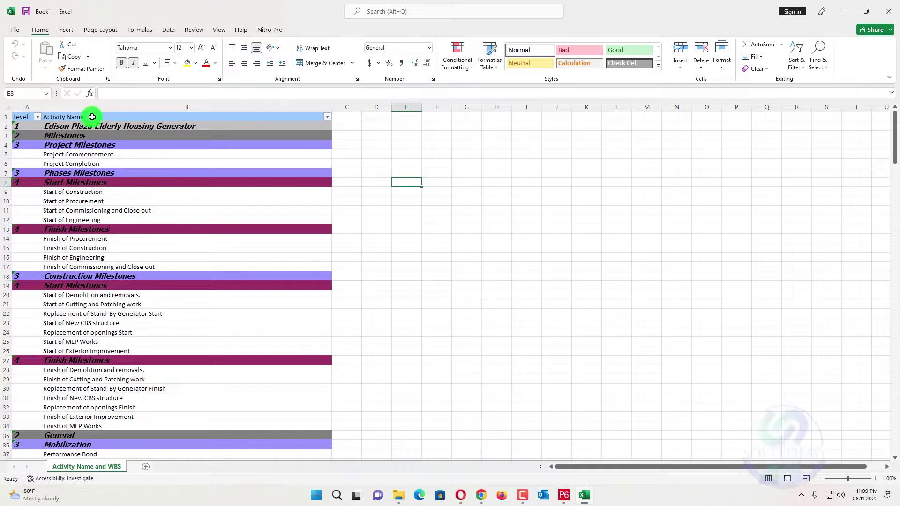
drag(140, 125, 141, 147)
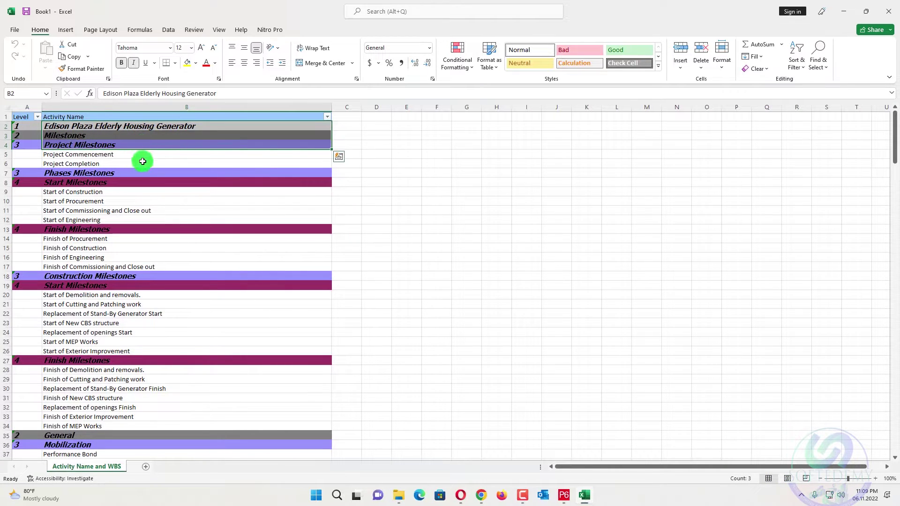
- Filter the Level column to exclude blanks, review the WBS headings, and restore the blank rows
click(37, 117)
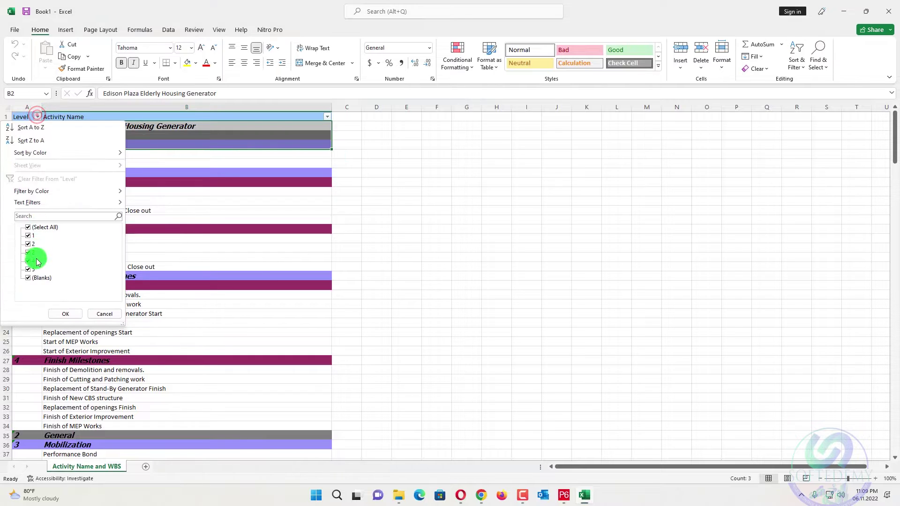
click(66, 314)
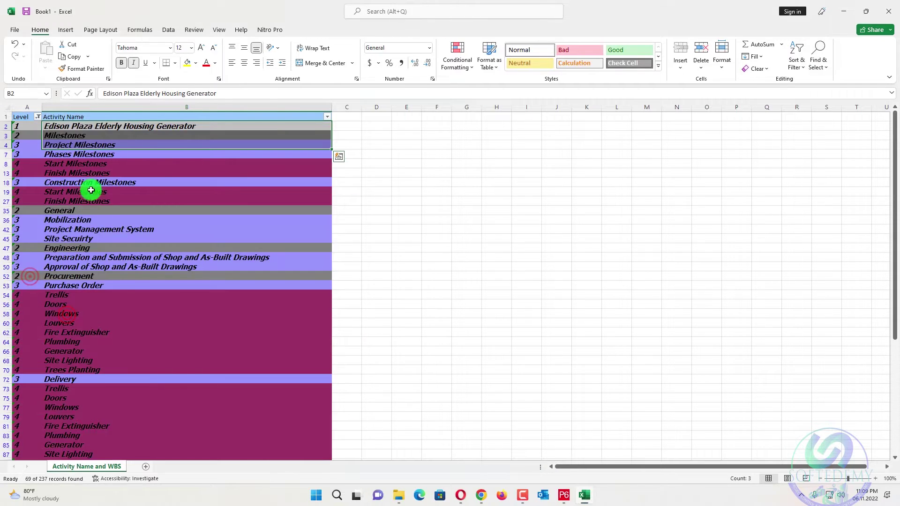
scroll(112, 265, down, 18)
scroll(129, 256, up, 12)
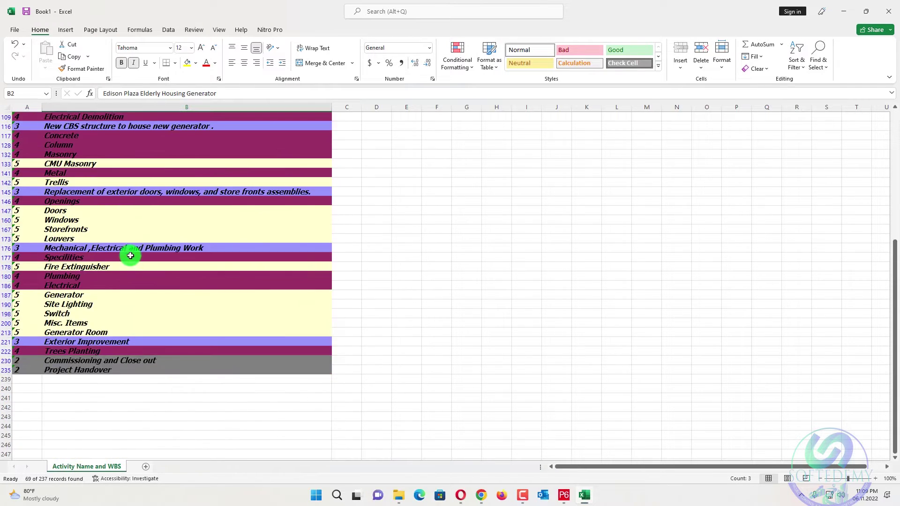
scroll(129, 251, up, 6)
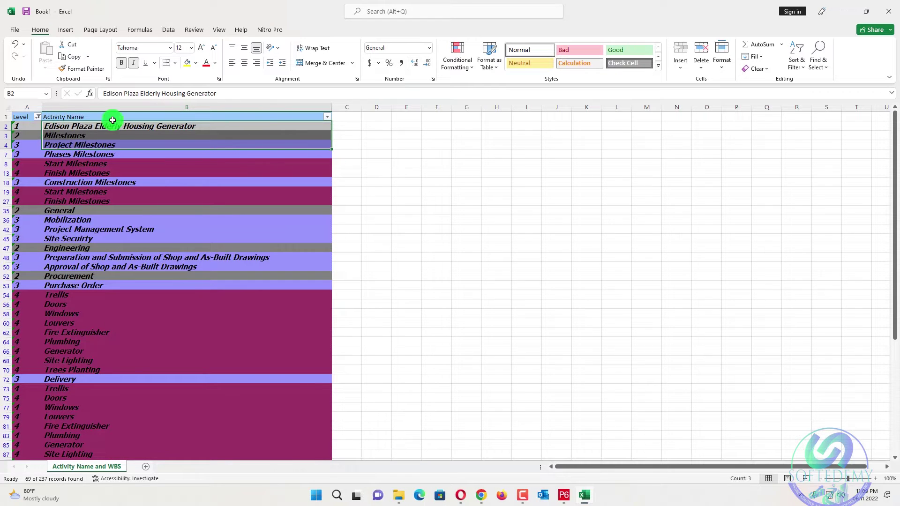
click(39, 117)
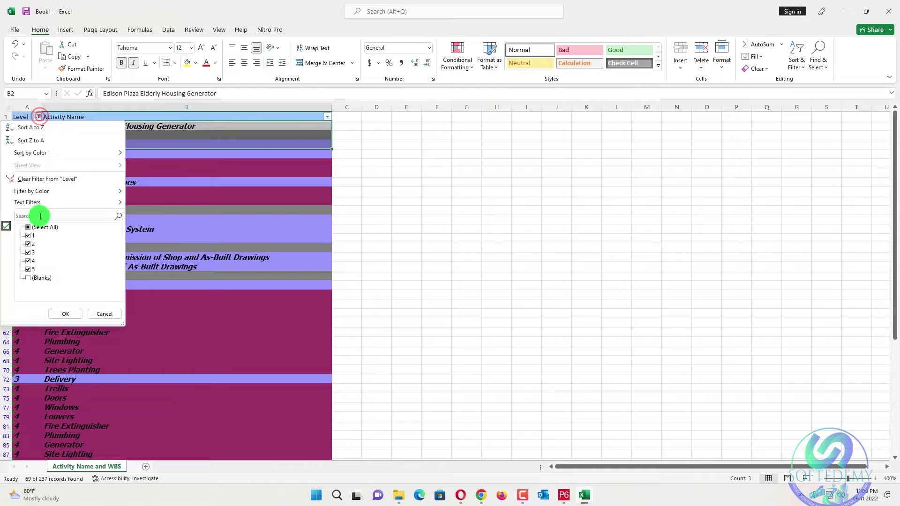
click(60, 314)
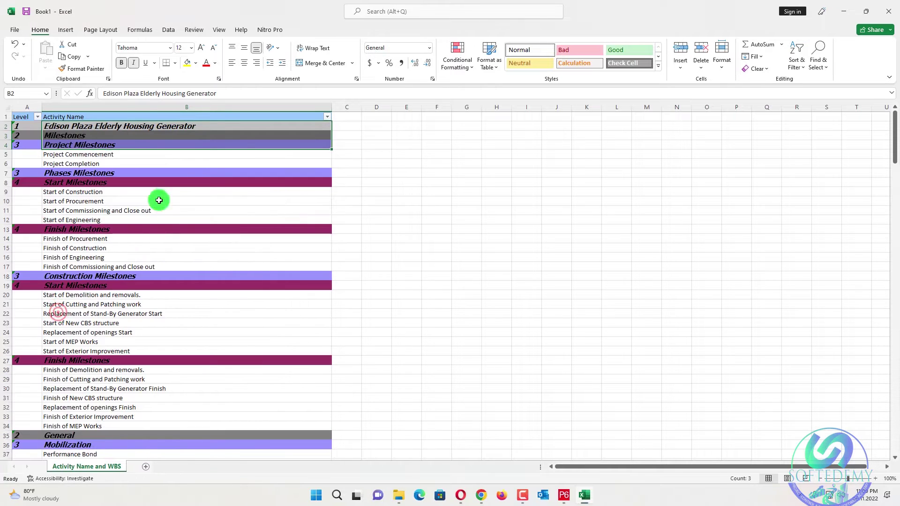
- Examine the Activity Name filter values, close the list unchanged, and look through the activities under each WBS heading
click(327, 117)
scroll(253, 257, down, 10)
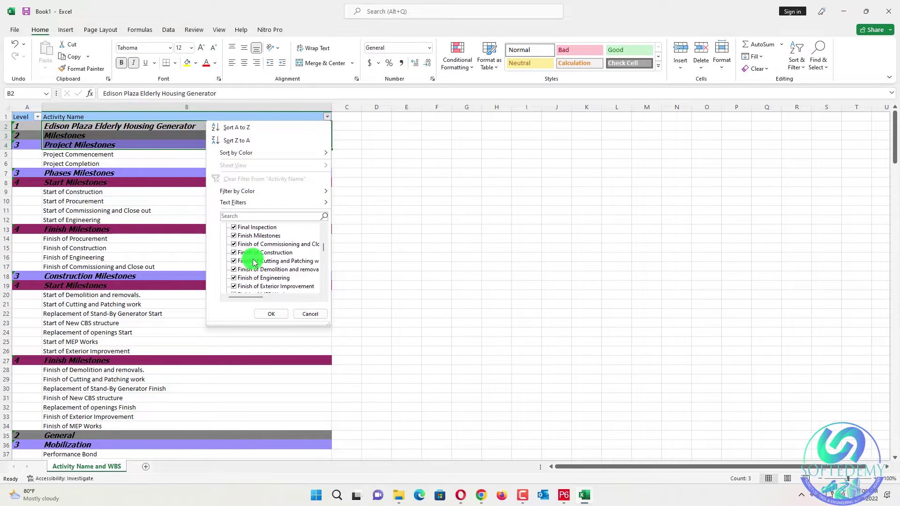
click(369, 230)
scroll(151, 195, down, 20)
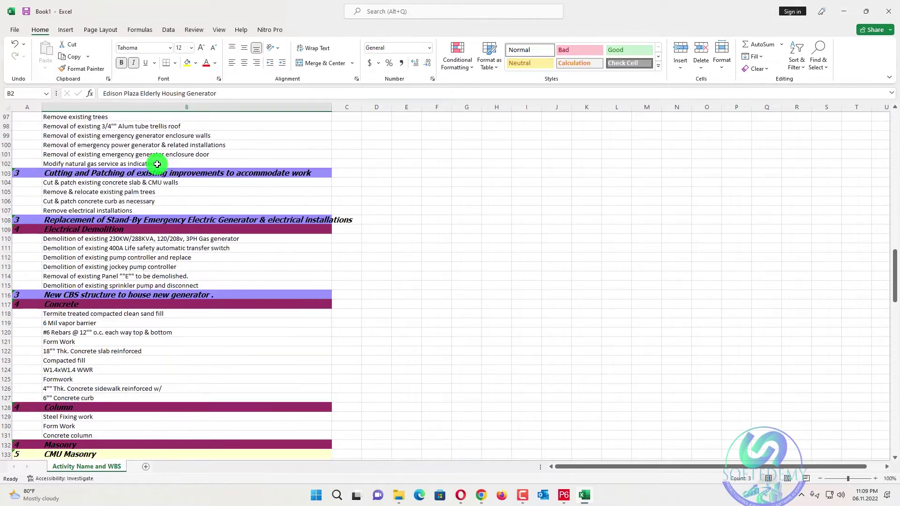
- Copy the whole Level and Activity Name list down to row 238 to cell A1 of Sheet1 and widen the Activity Name column
scroll(154, 163, up, 20)
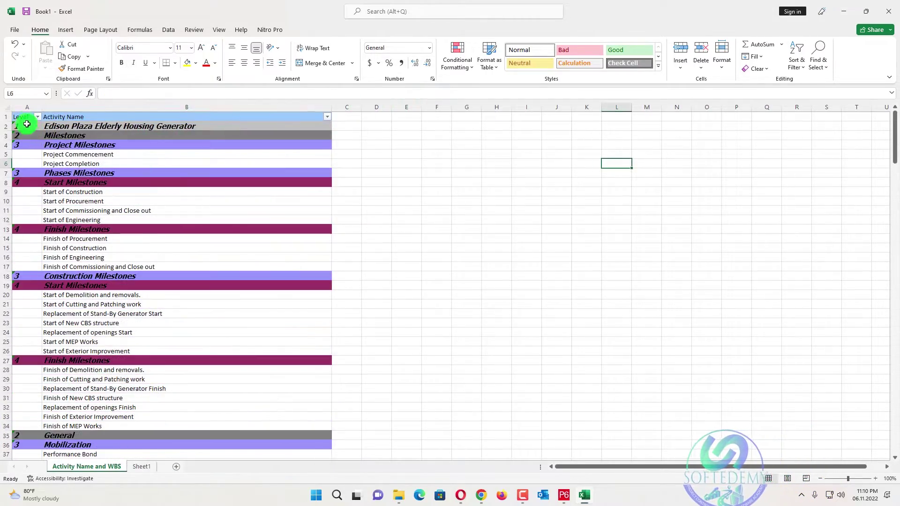
mouse_move(24, 117)
mouse_down()
mouse_move(63, 296)
mouse_move(85, 488)
mouse_move(85, 442)
mouse_up()
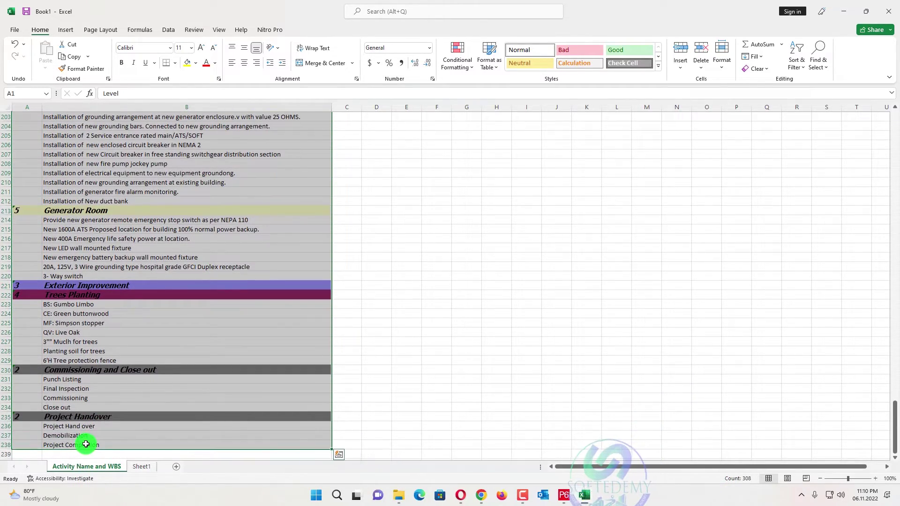
key(ctrl+c)
click(141, 467)
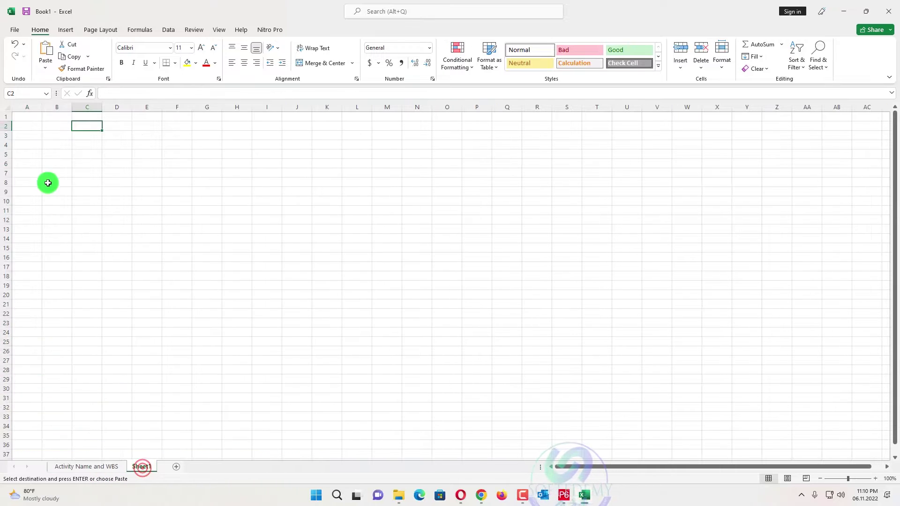
click(26, 116)
key(Return)
click(455, 184)
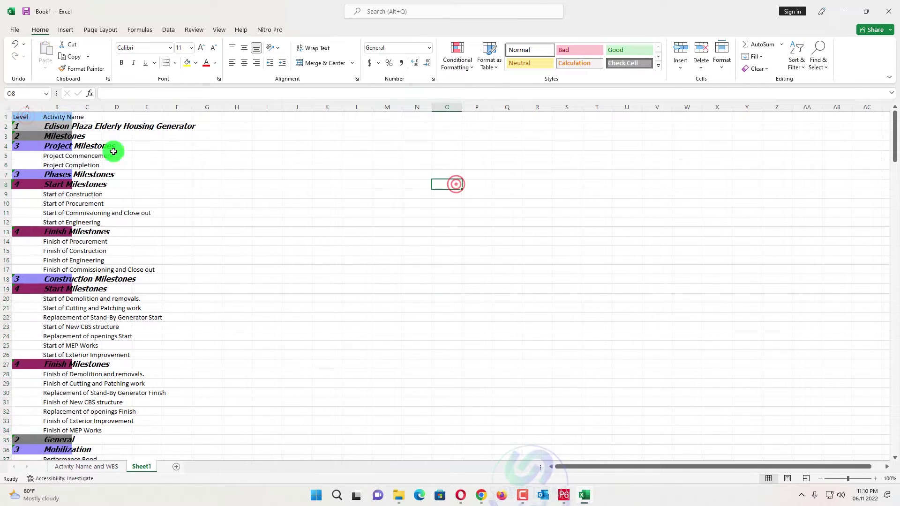
drag(73, 108, 292, 107)
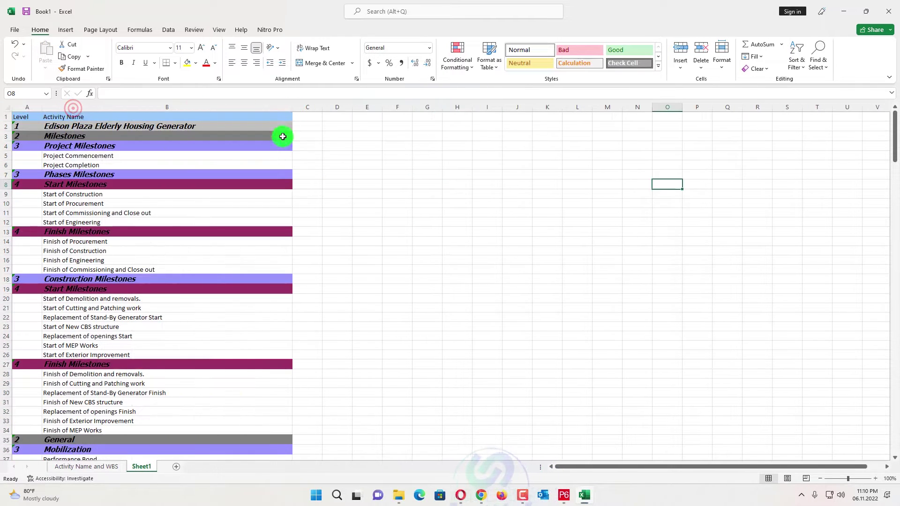
click(283, 135)
- Insert two blank columns before the Level column in Sheet1
click(28, 106)
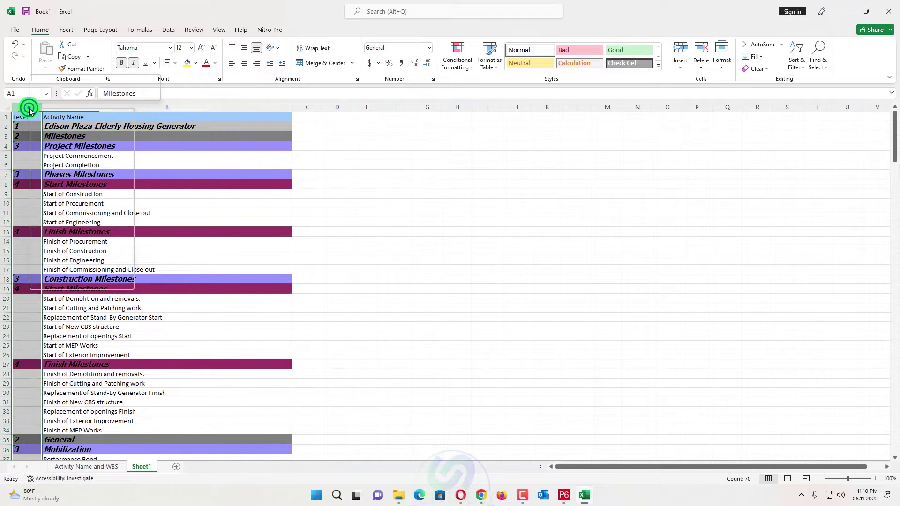
right_click(28, 107)
click(55, 202)
click(124, 172)
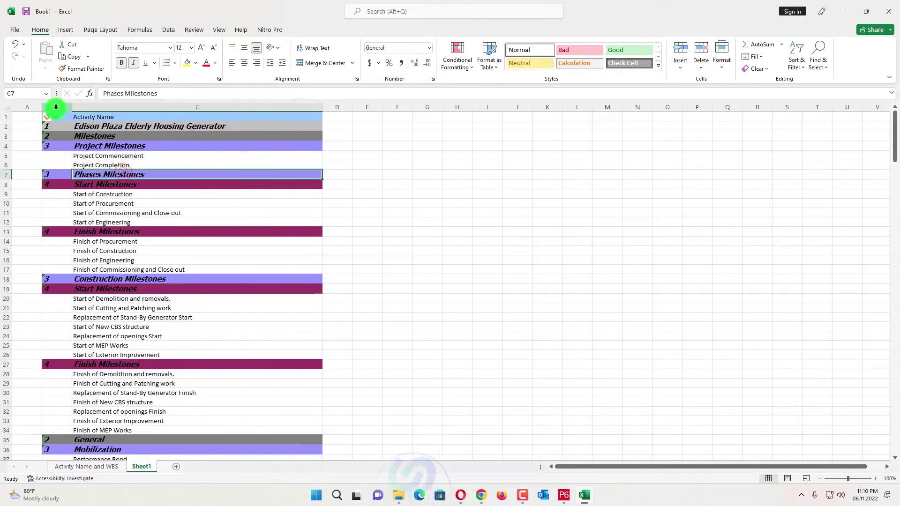
right_click(34, 106)
click(54, 196)
click(94, 191)
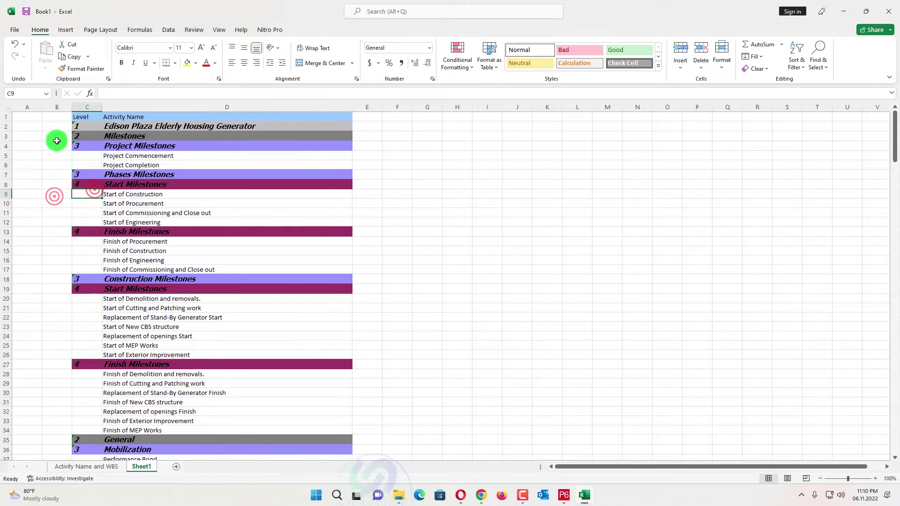
- Enter the headings WBS Code in B1 and Activity ID in A1, and widen both columns to fit
double_click(59, 113)
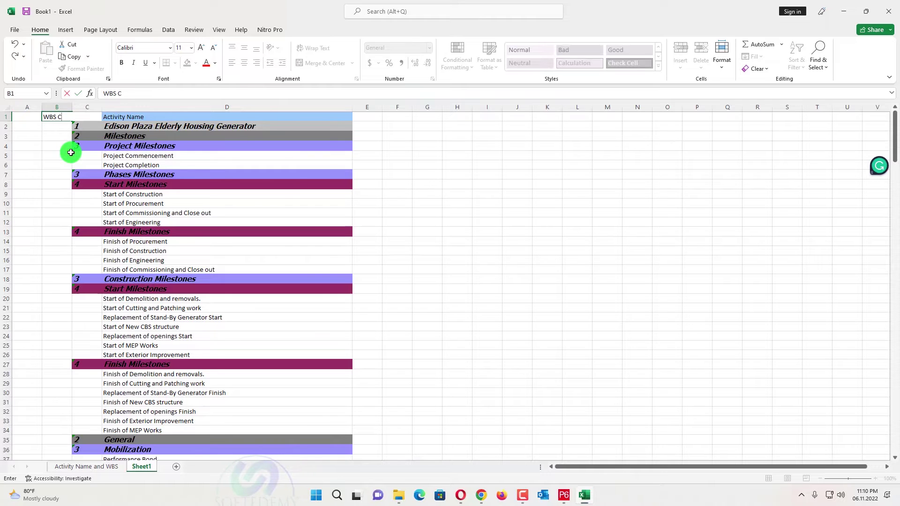
text(WBS Code)
key(Return)
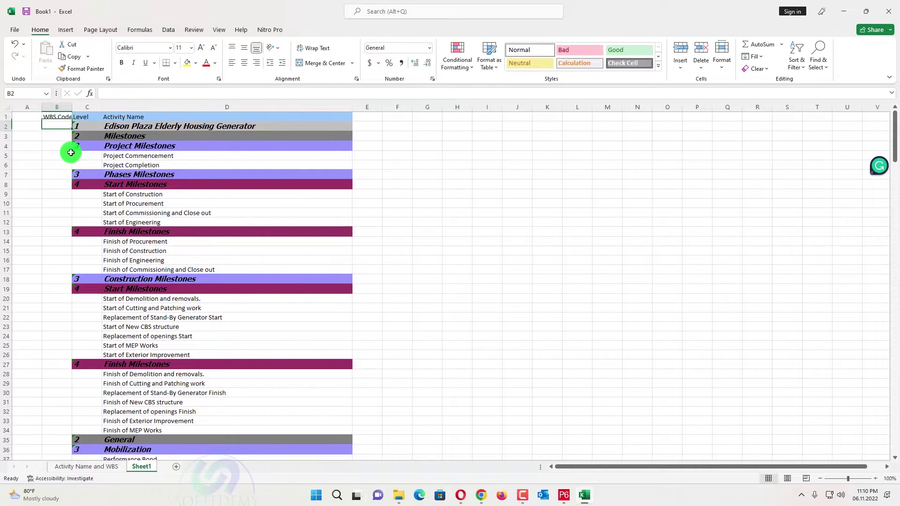
text(Activity ID)
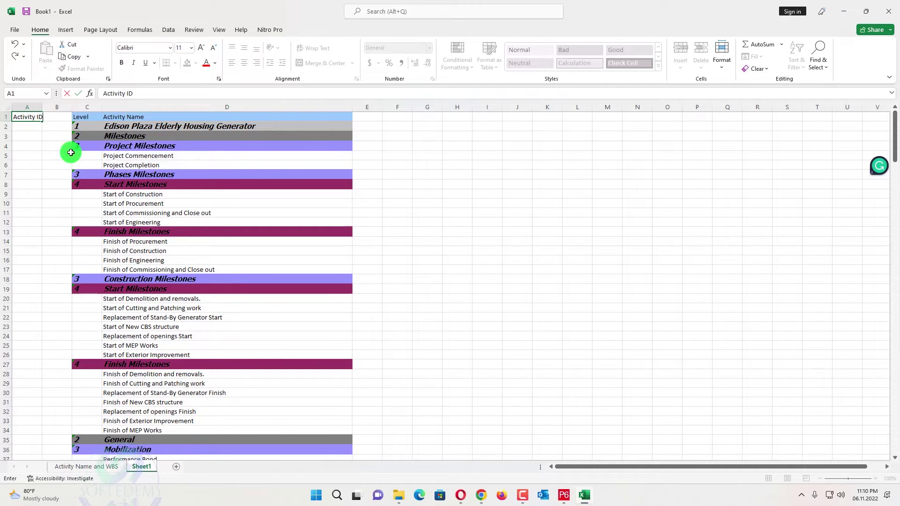
key(Return)
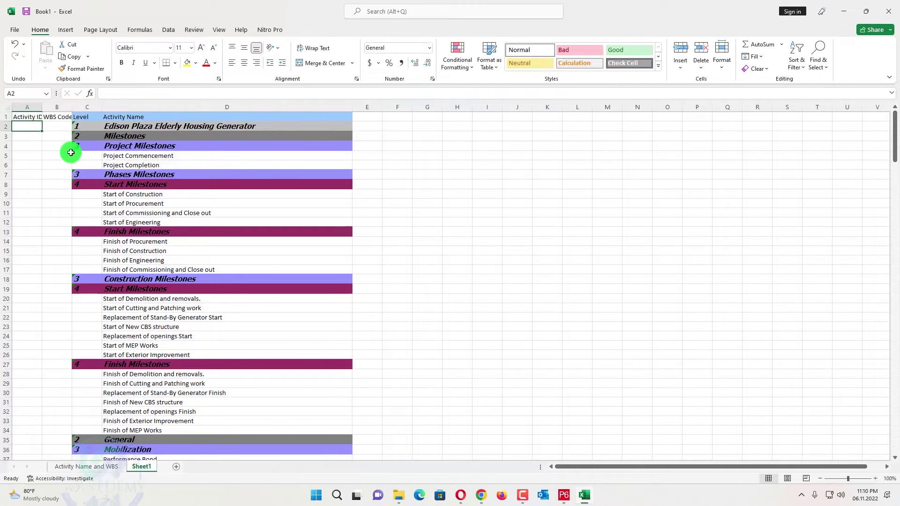
drag(43, 107, 168, 107)
click(224, 133)
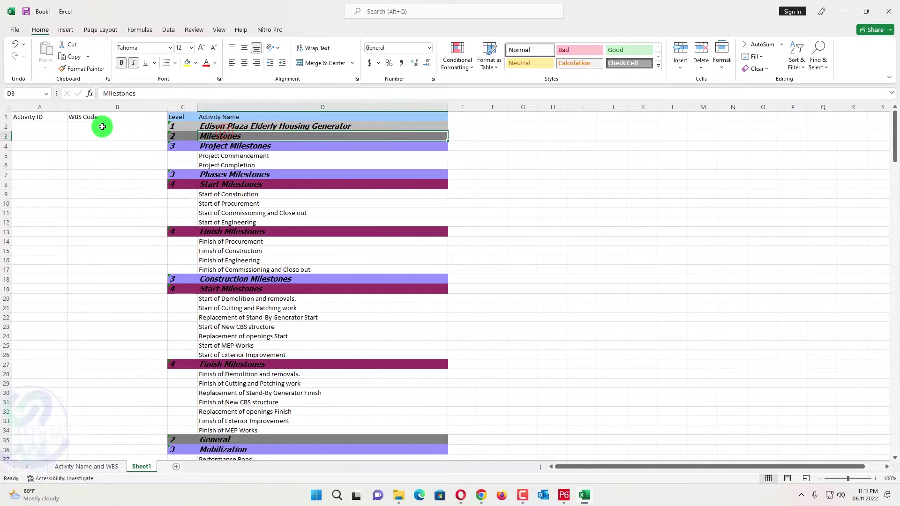
click(248, 159)
key(Down)
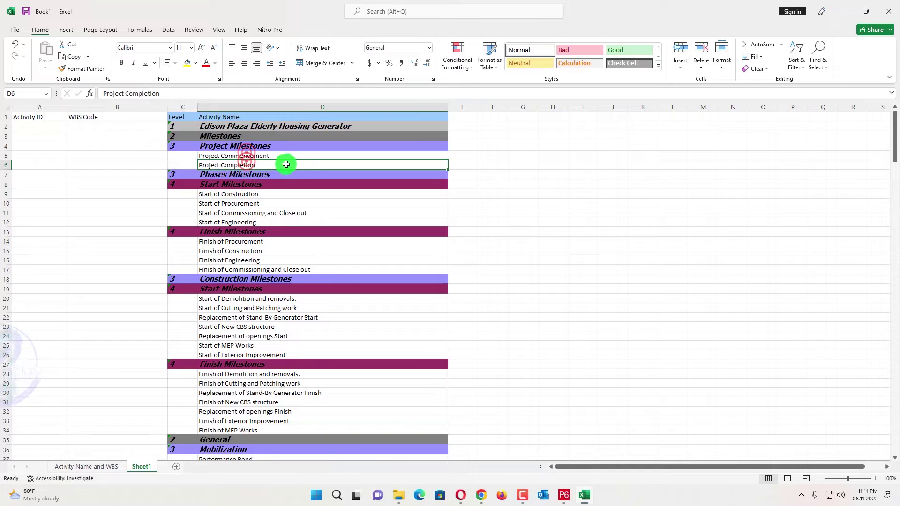
click(531, 167)
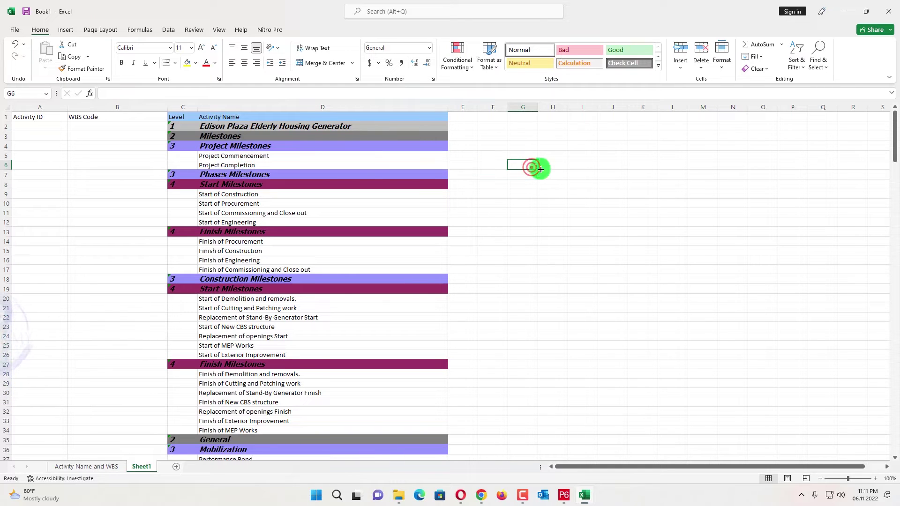
- Copy the project's complete WBS list from Primavera P6 and paste it at cell I1 of Sheet1 in Excel
click(567, 495)
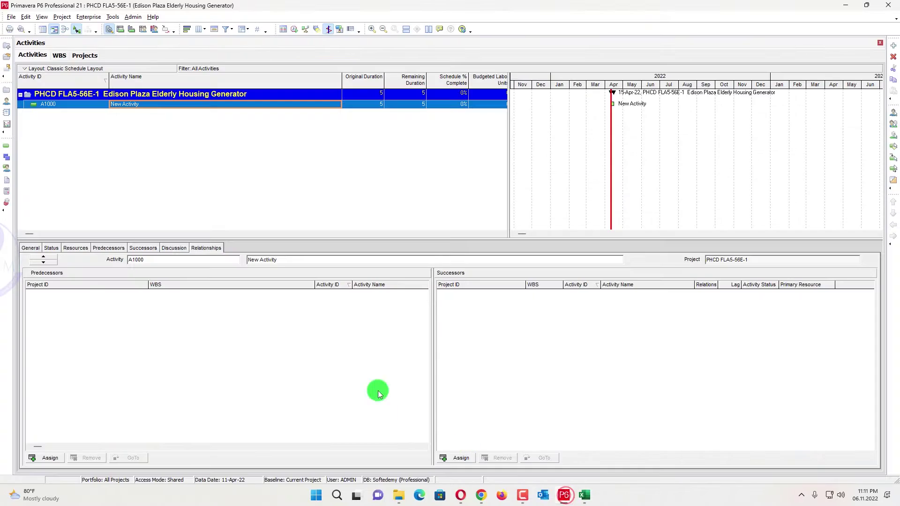
click(59, 56)
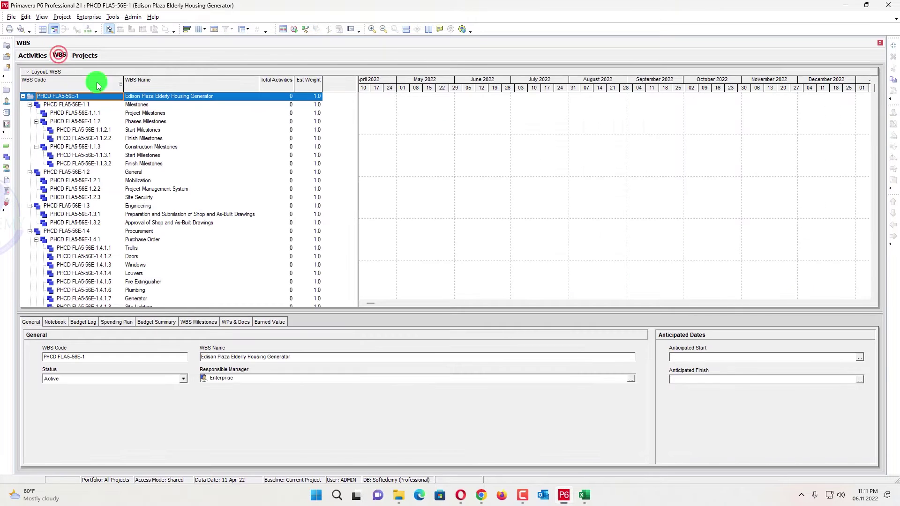
key(ctrl+a)
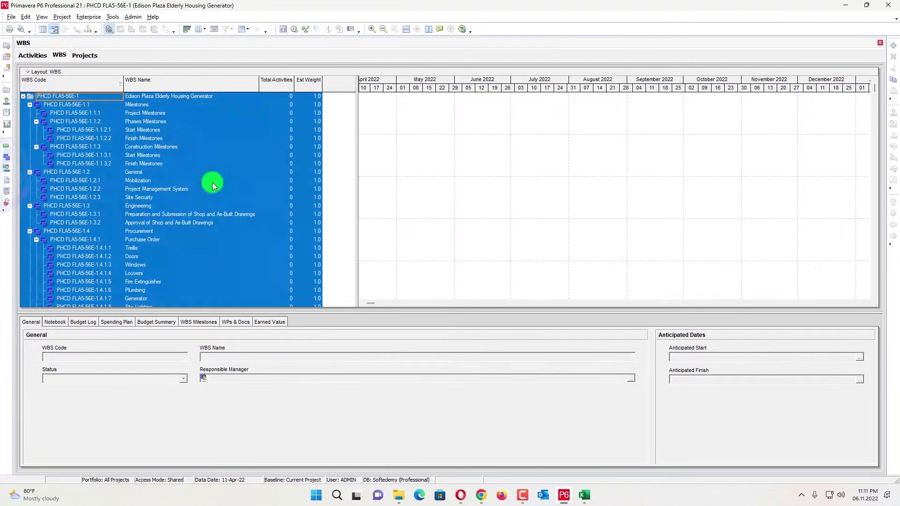
key(alt+Tab)
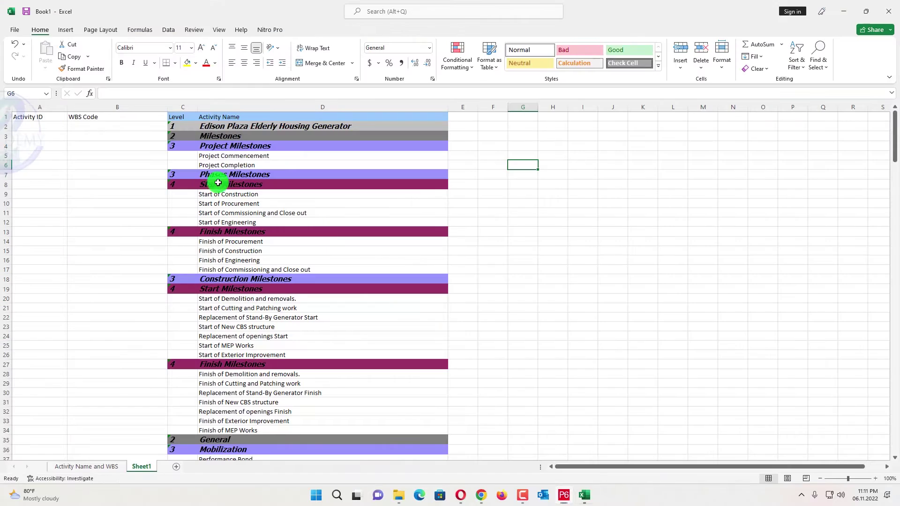
click(590, 119)
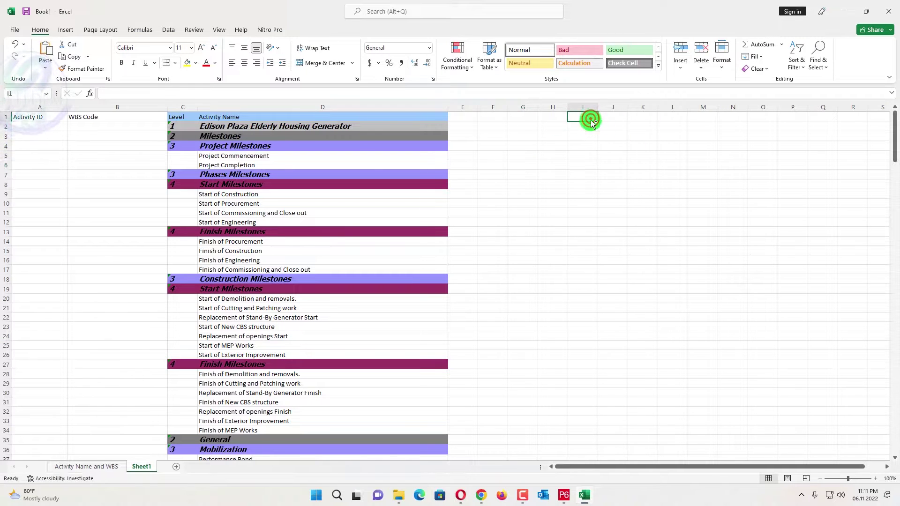
key(ctrl+v)
- Delete the extra columns pasted after WBS Name, keeping only the WBS Code and WBS Name data
click(743, 154)
drag(646, 107, 689, 107)
right_click(680, 105)
click(713, 214)
click(735, 150)
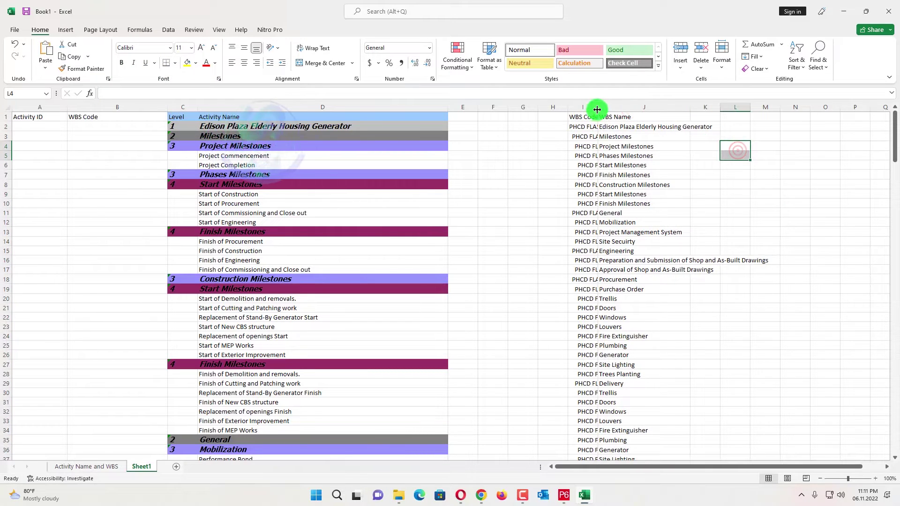
- Widen the pasted WBS Code column, copy it to column K after WBS Name, and slightly widen the WBS Name column
drag(597, 107, 666, 101)
click(602, 108)
key(ctrl+c)
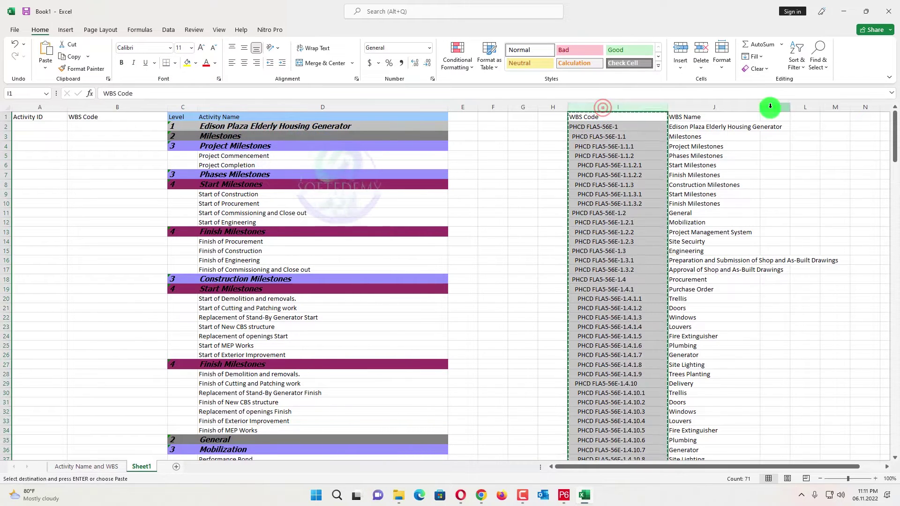
click(773, 107)
key(ctrl+v)
click(878, 127)
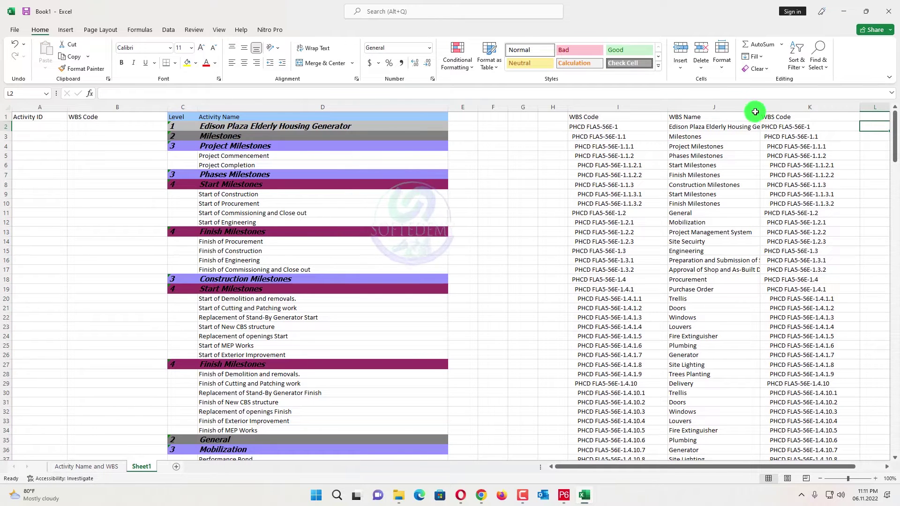
drag(759, 108, 761, 108)
click(760, 156)
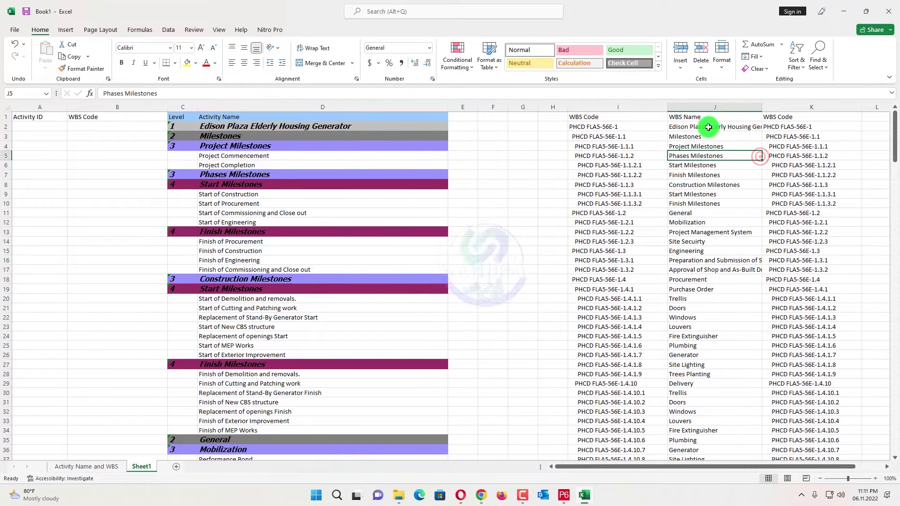
- Copy the project-level code PHCD FLA5-56E-1 from I2 into B2, beside the Edison Plaza Elderly Housing Generator row
click(705, 127)
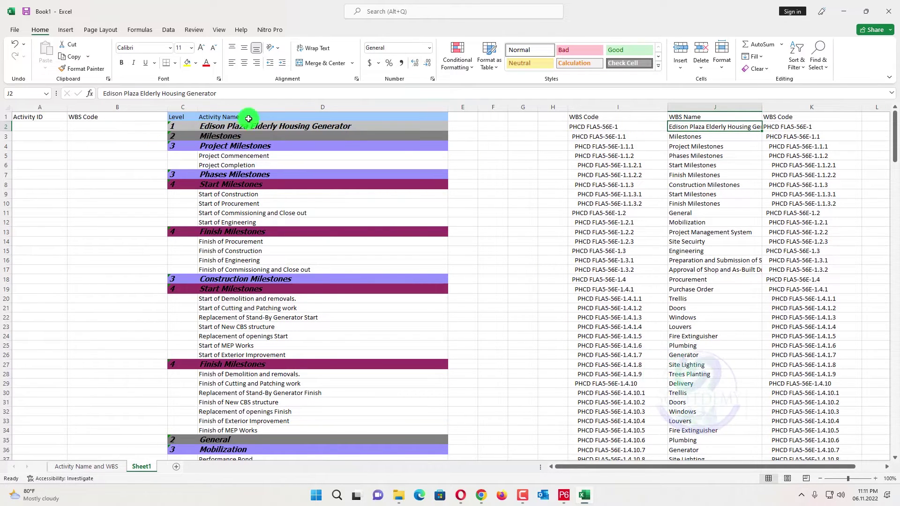
scroll(281, 272, down, 5)
scroll(281, 271, up, 5)
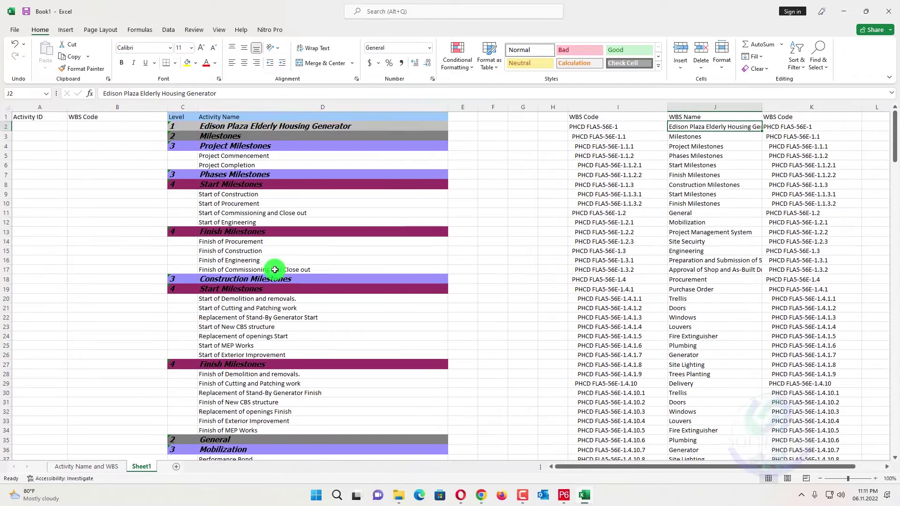
click(594, 127)
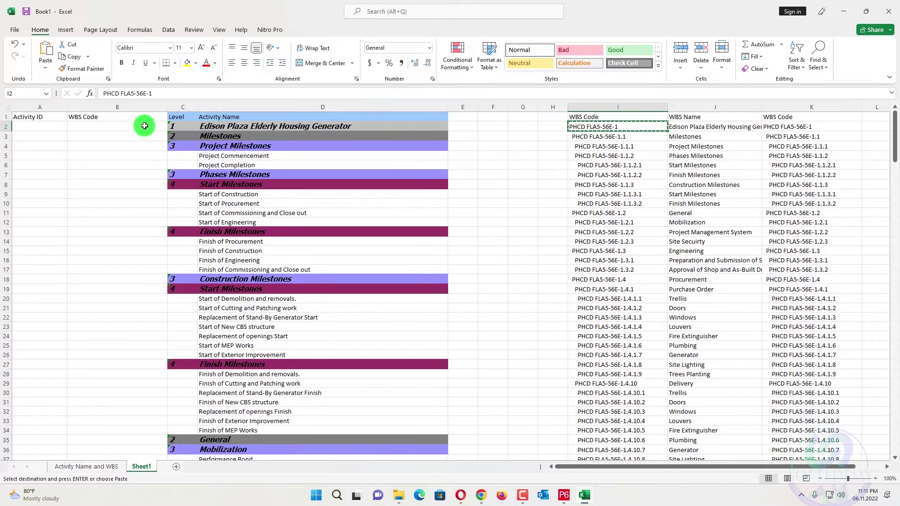
click(144, 126)
key(ctrl+v)
click(159, 164)
key(Escape)
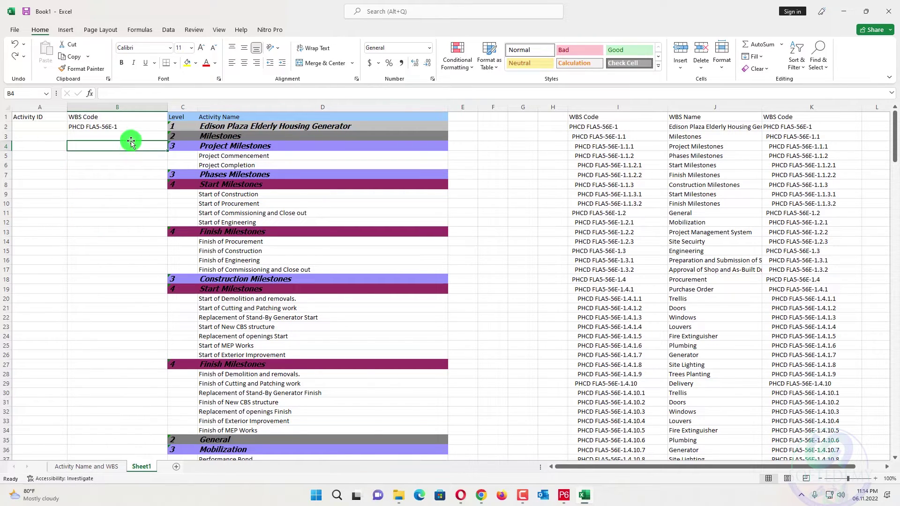
- Enter =VLOOKUP(D3,J:K,2,FALSE) in B3 to look up the WBS code for the Milestones row
click(133, 137)
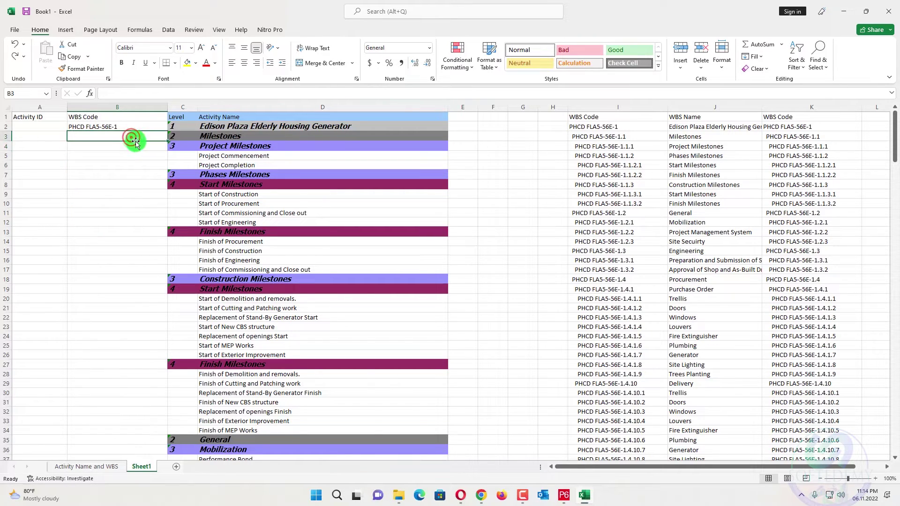
text(=vlook)
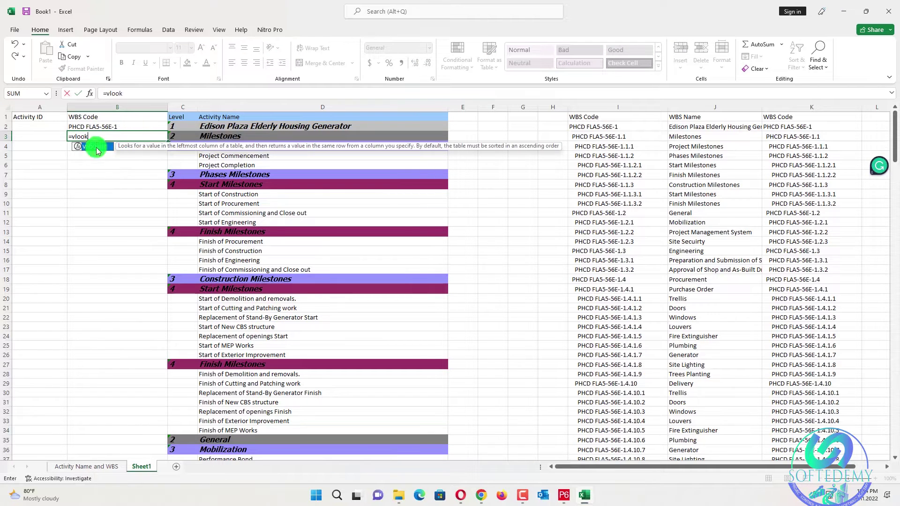
double_click(97, 150)
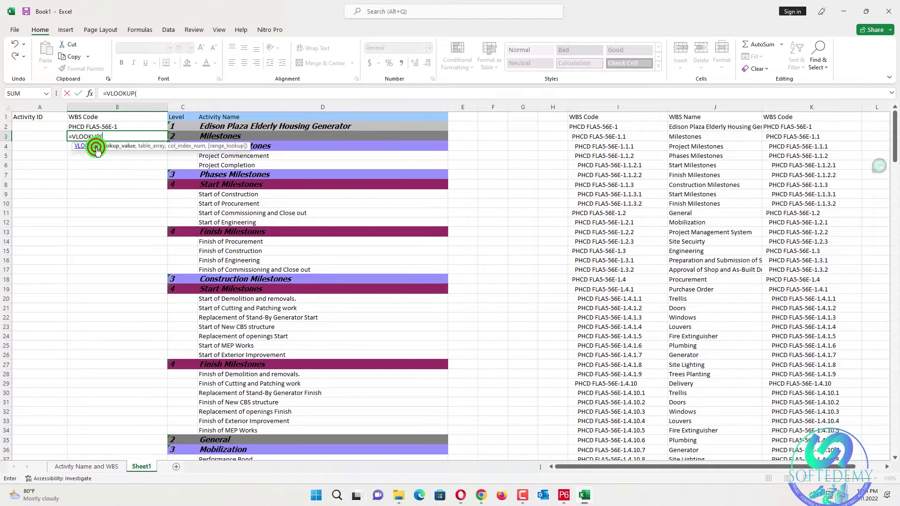
click(207, 135)
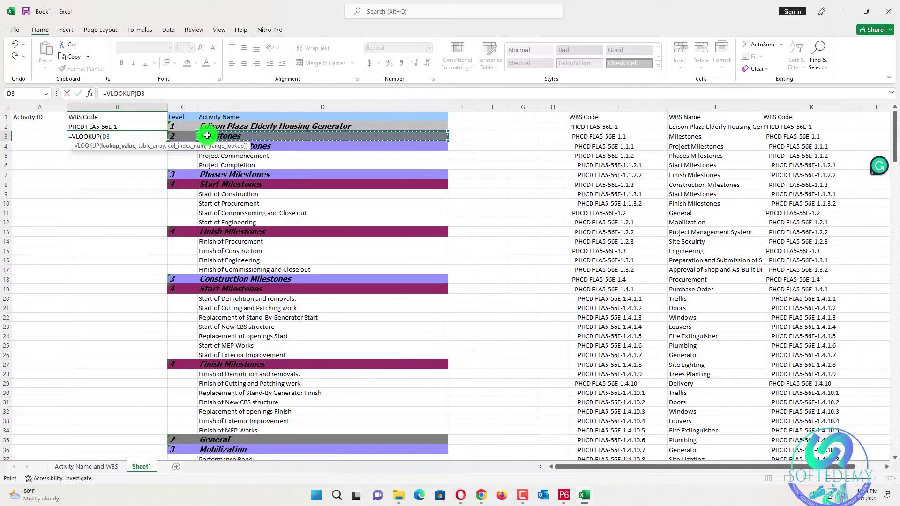
text(,)
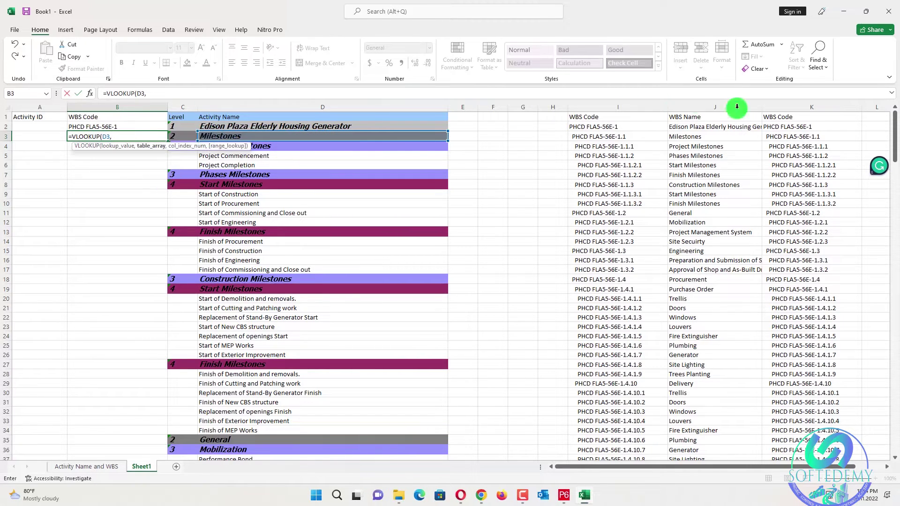
drag(731, 107, 786, 107)
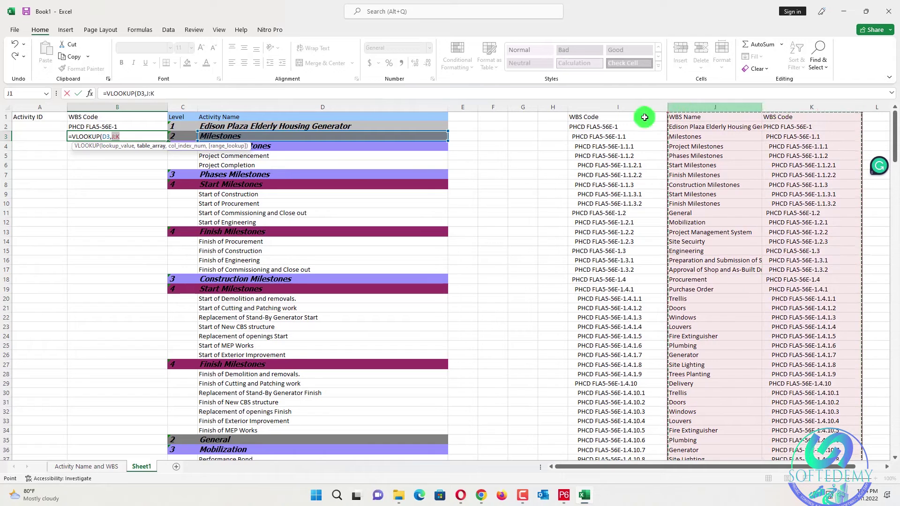
click(219, 89)
text(,)
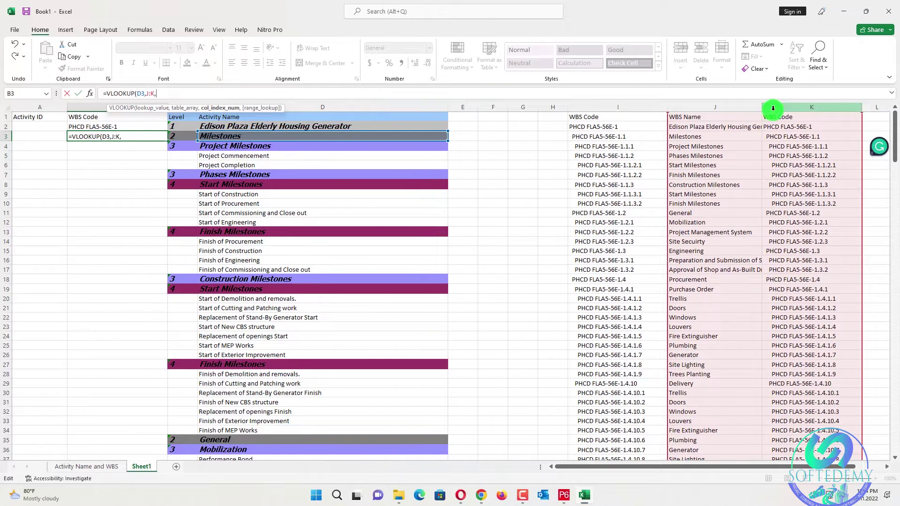
text(2,)
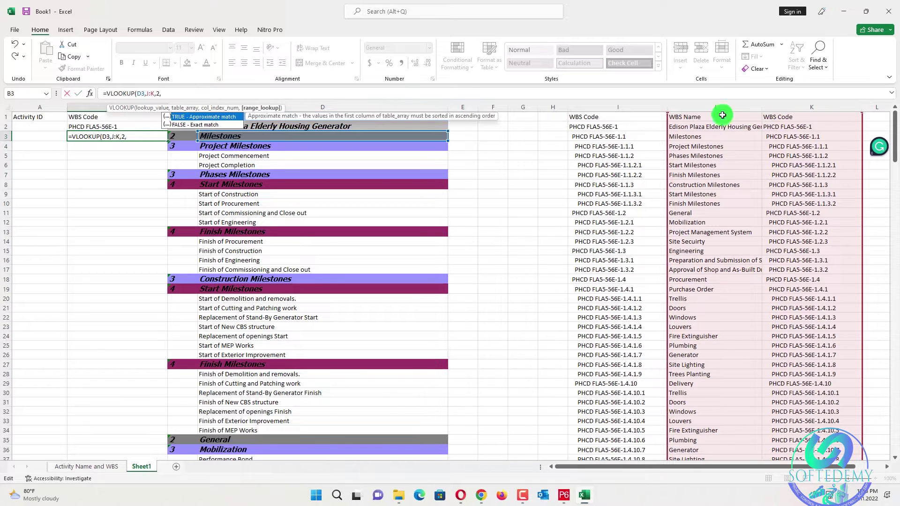
double_click(180, 124)
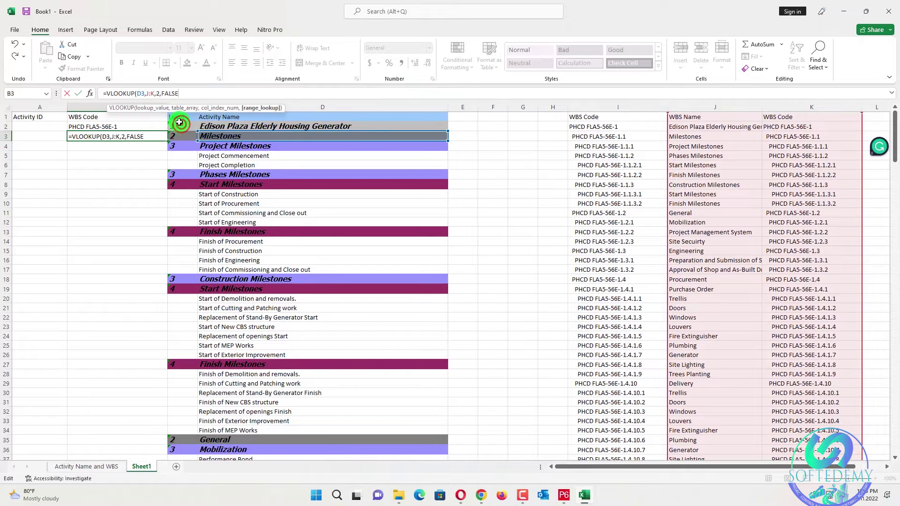
key(Return)
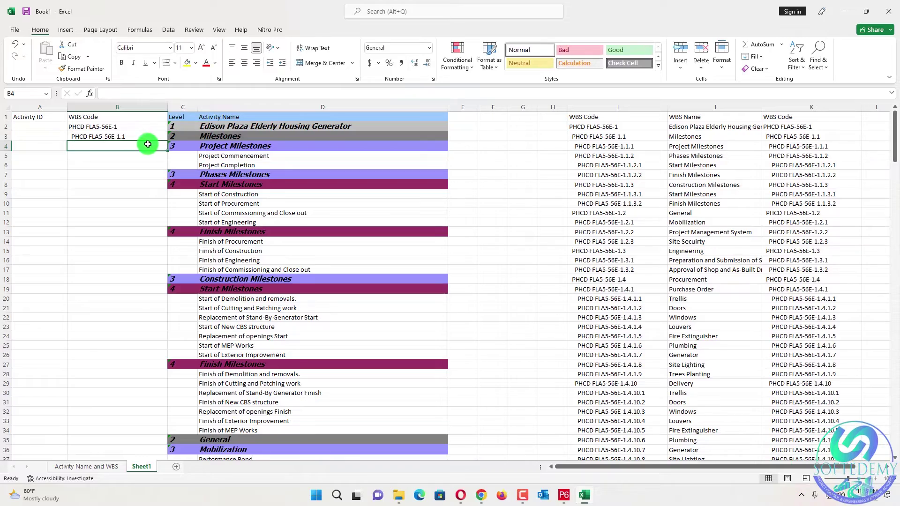
- Fill the VLOOKUP formula from B3 down the WBS Code column to row 238 and check the list to its end
click(155, 139)
double_click(167, 141)
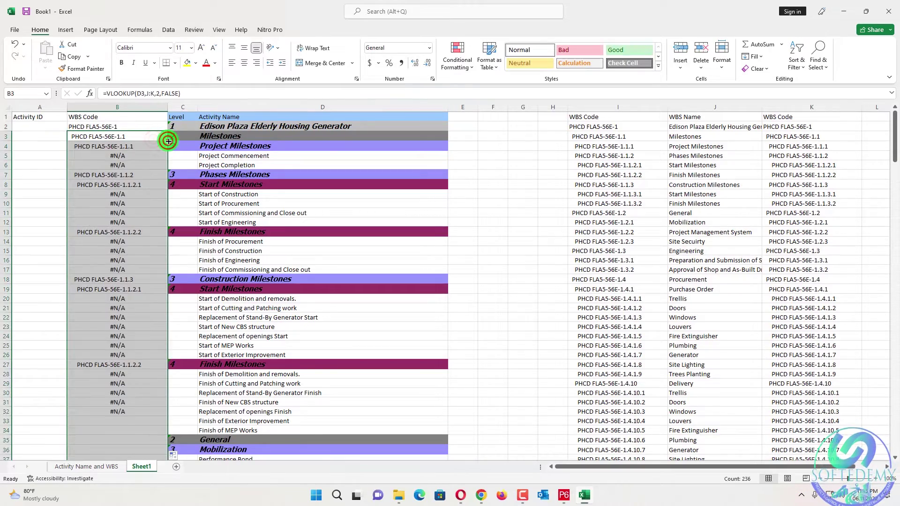
scroll(169, 145, down, 7)
scroll(177, 141, up, 6)
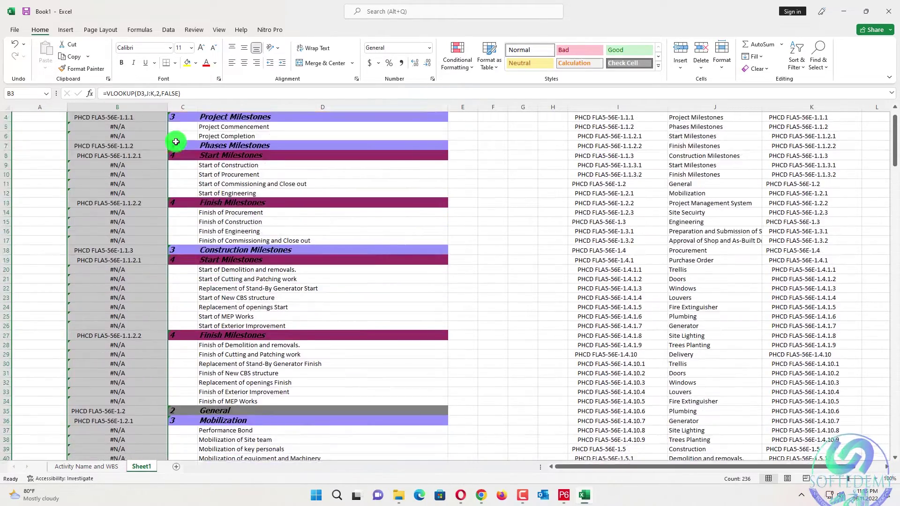
scroll(176, 140, down, 20)
scroll(179, 137, down, 20)
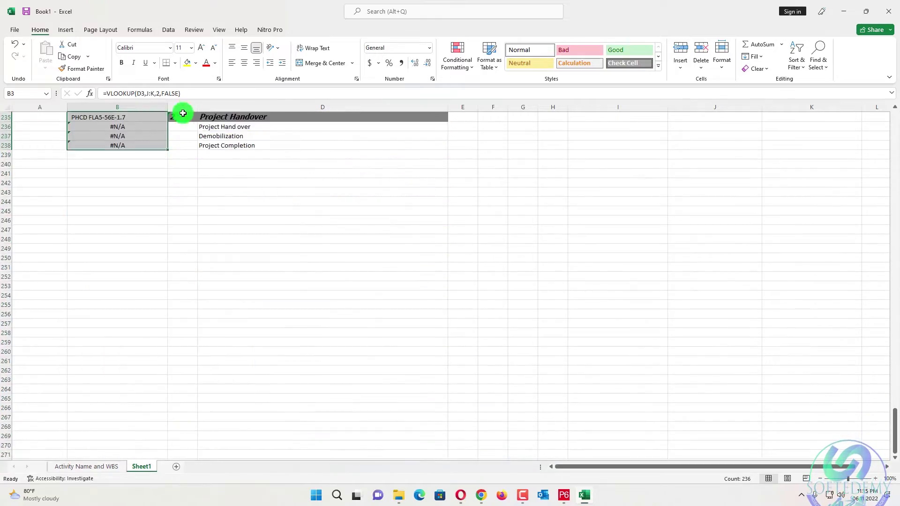
scroll(153, 151, up, 15)
scroll(152, 151, up, 20)
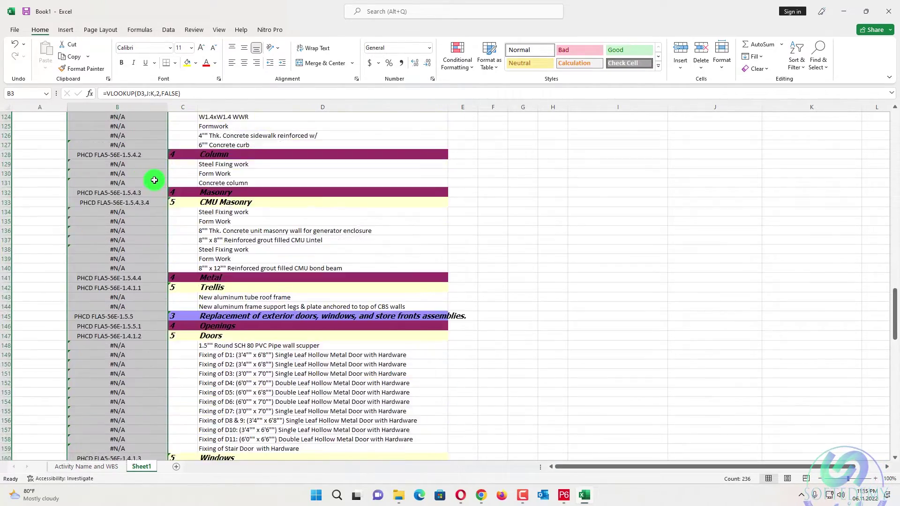
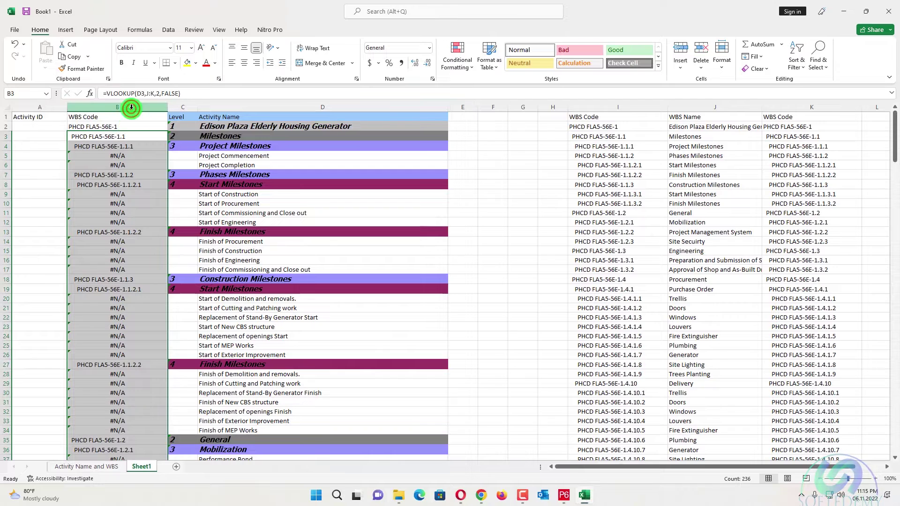
- Replace the formulas in WBS Code column B with their values by copying the column and pasting it onto itself as values
click(131, 107)
key(ctrl+c)
right_click(127, 114)
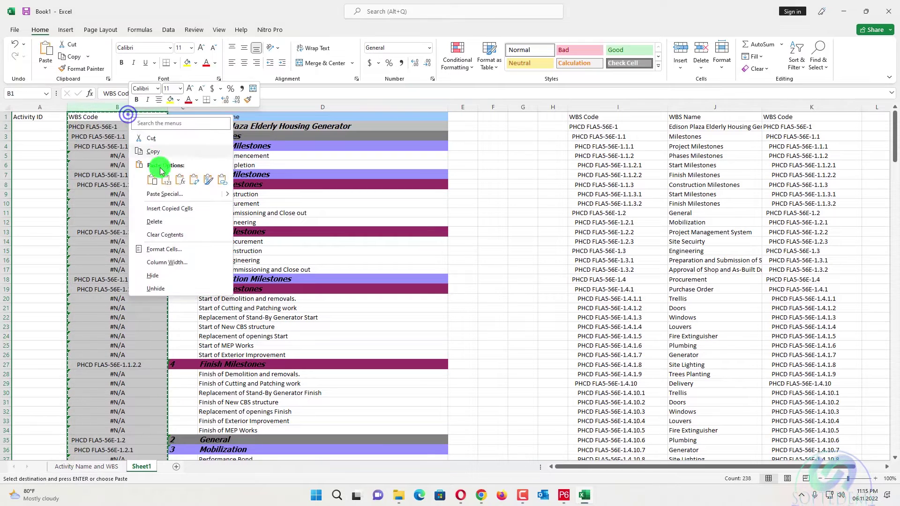
click(166, 179)
- Fill the Project Milestones, Start Milestones and Finish Milestones codes down over the #N/A cells of their activities in B4:B17
click(138, 147)
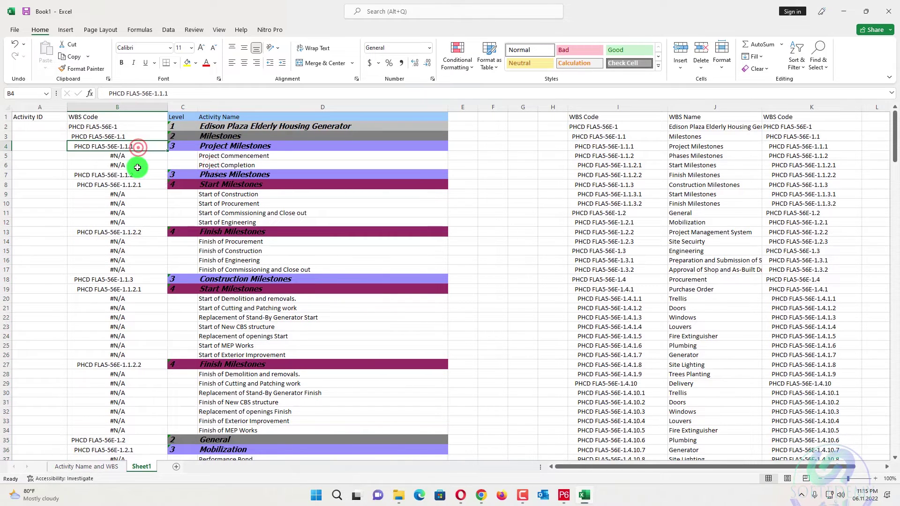
shift+click(137, 166)
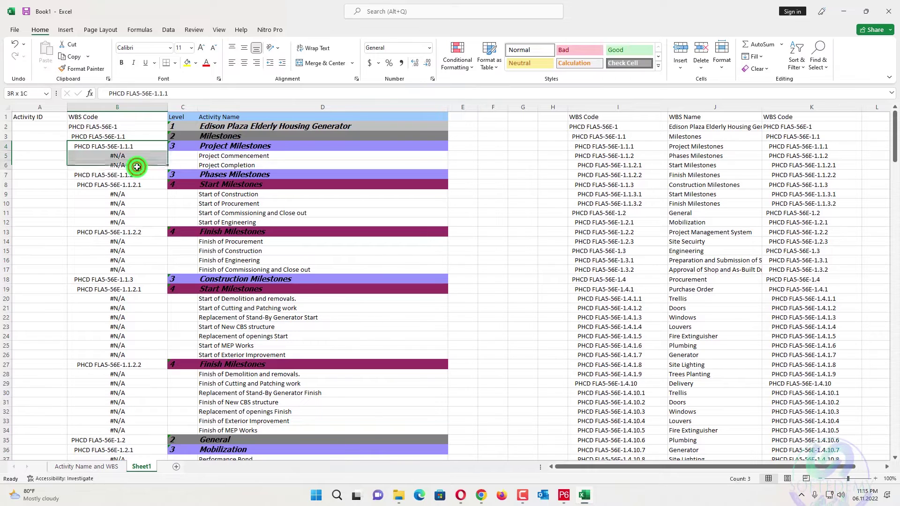
click(132, 184)
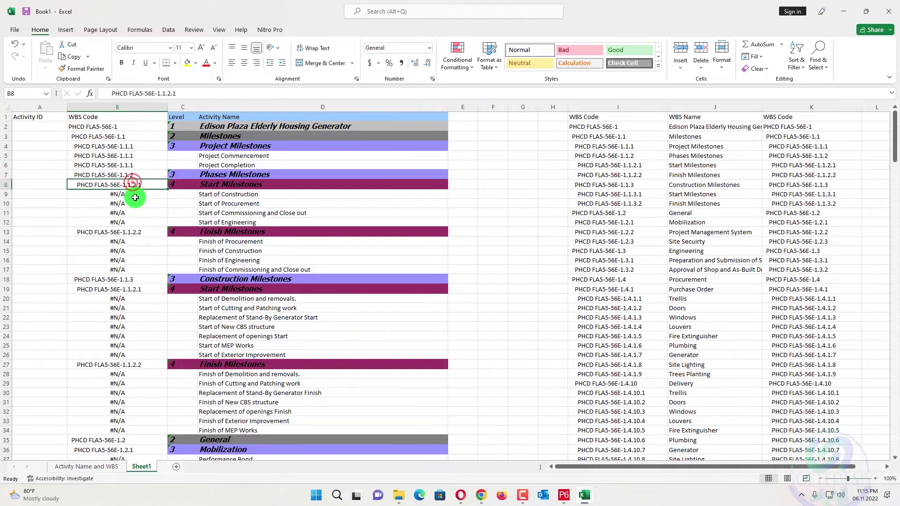
shift+click(134, 220)
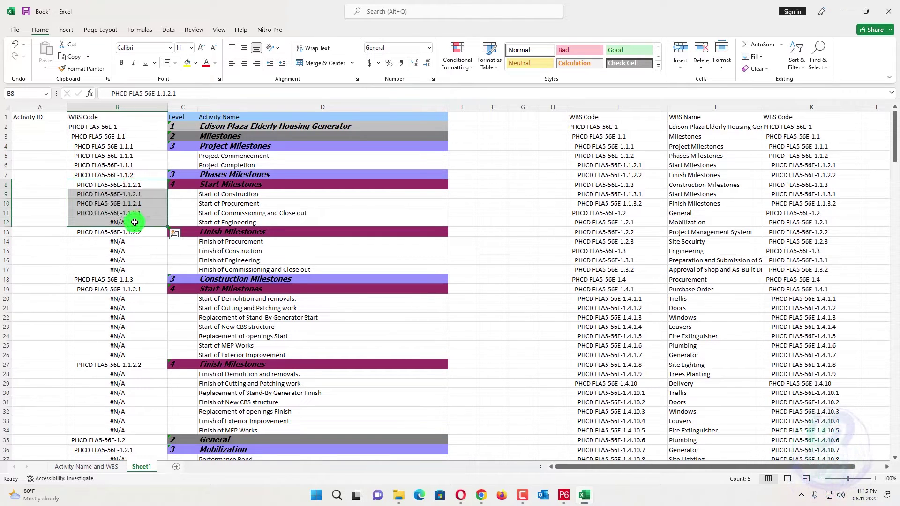
key(ctrl+d)
click(131, 232)
shift+click(128, 269)
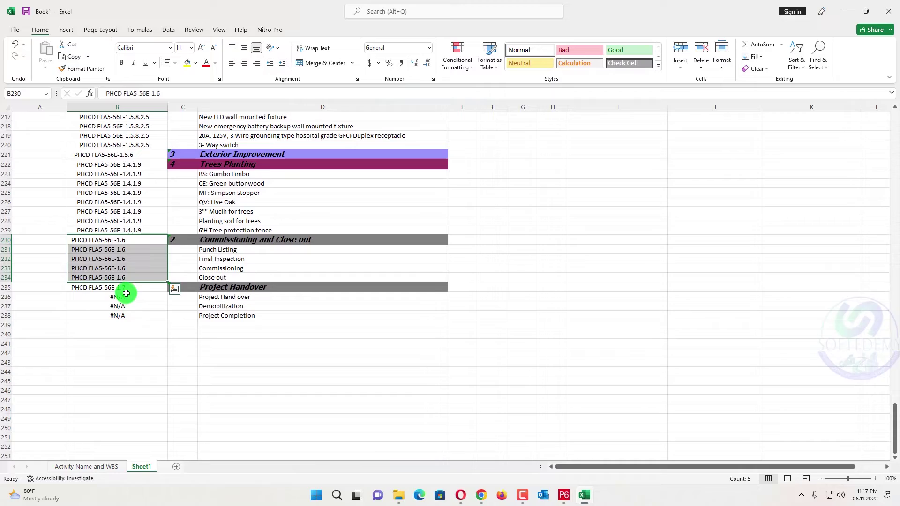
- Fill the Project Handover code PHCD FLA5-56E-1.7 from B235 down to B238
click(127, 287)
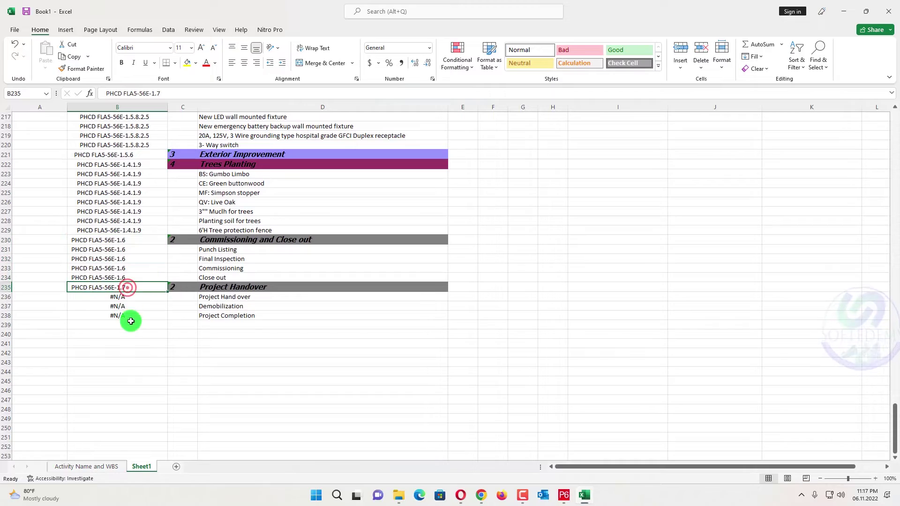
shift+click(129, 314)
key(ctrl+d)
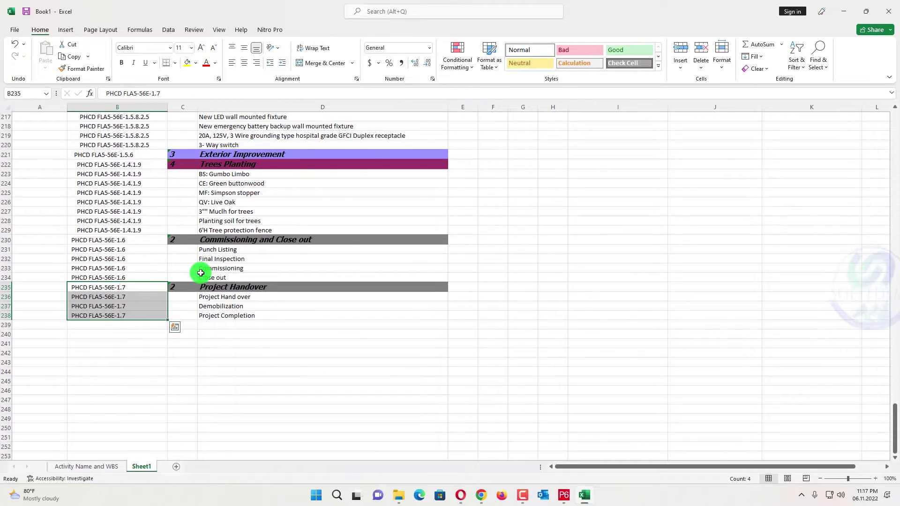
- Review the WBS Code column across the activity list for complete codes on every row
scroll(200, 273, up, 20)
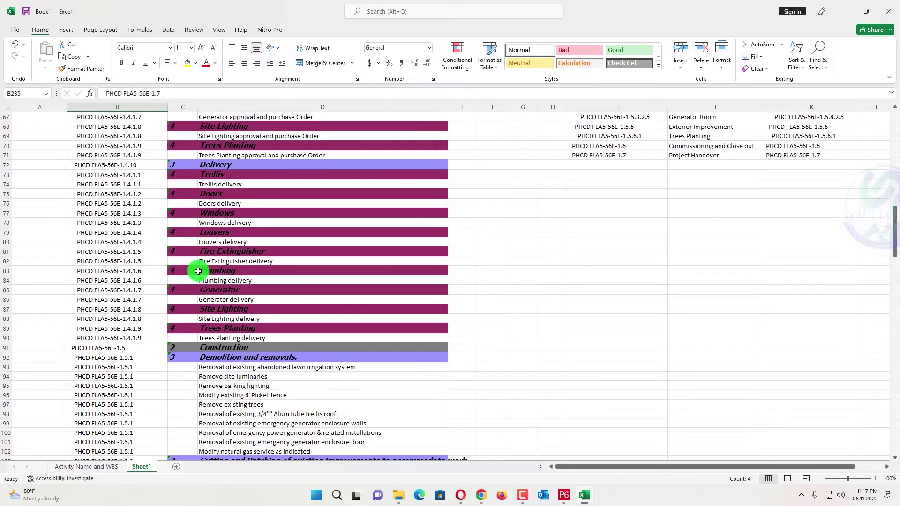
scroll(198, 271, up, 13)
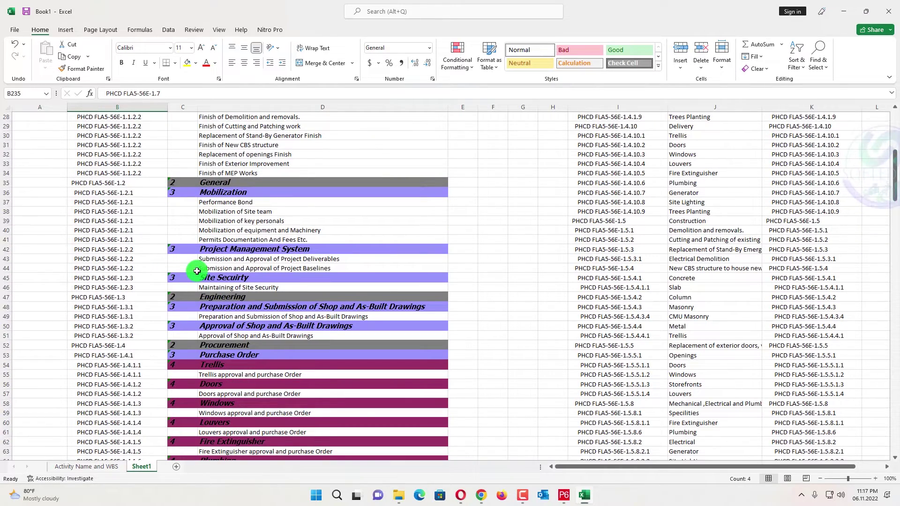
scroll(197, 270, up, 6)
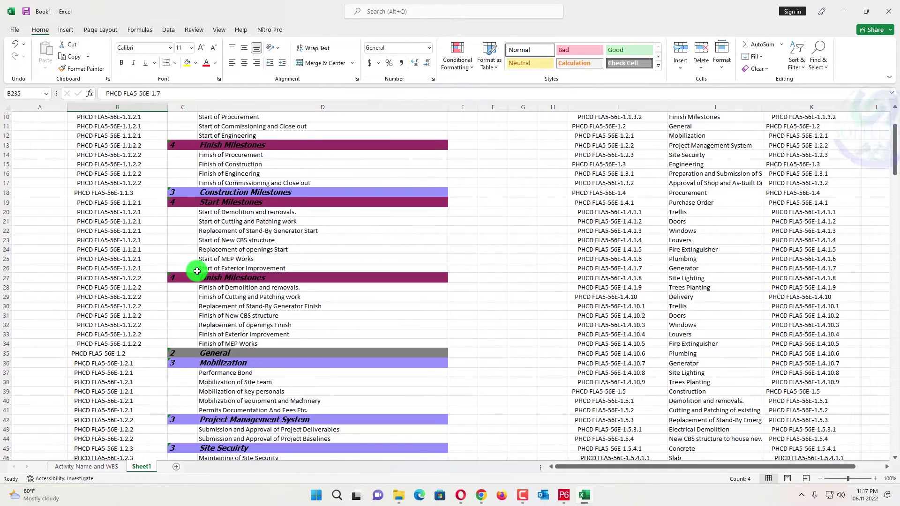
scroll(196, 271, up, 3)
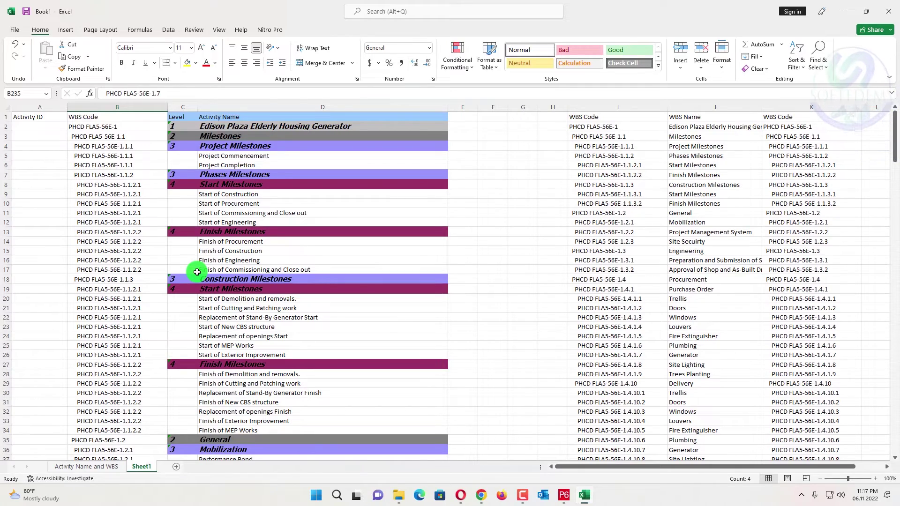
scroll(196, 271, down, 20)
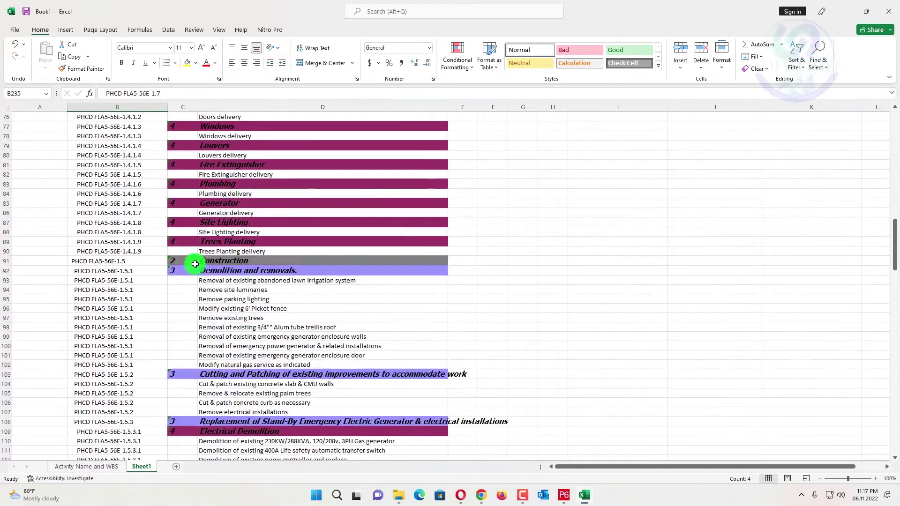
scroll(193, 259, down, 15)
scroll(193, 259, up, 20)
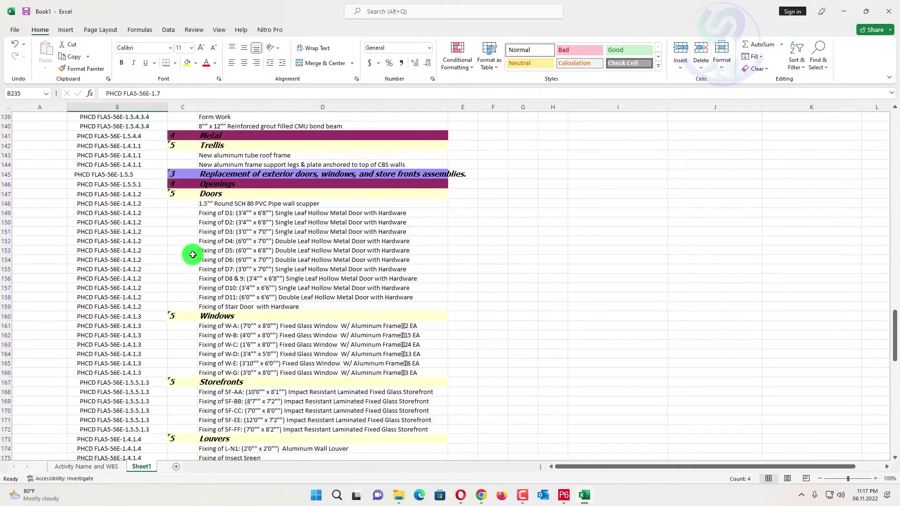
scroll(192, 256, up, 17)
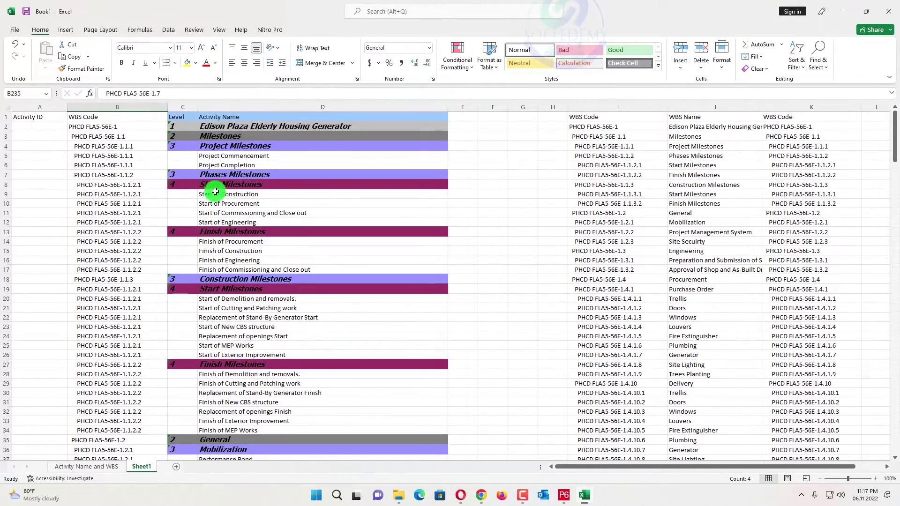
- Add filters to the header cells A1:D1, from Activity ID to Activity Name
drag(44, 116, 349, 116)
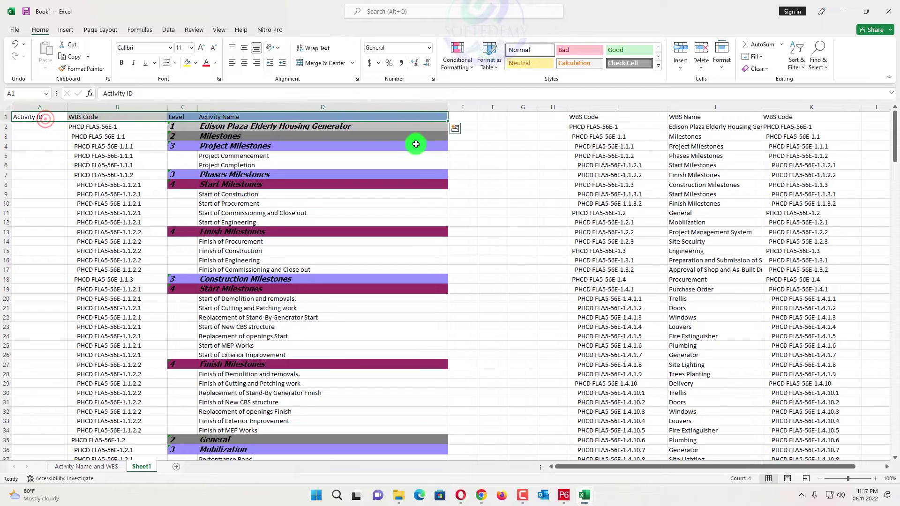
click(795, 61)
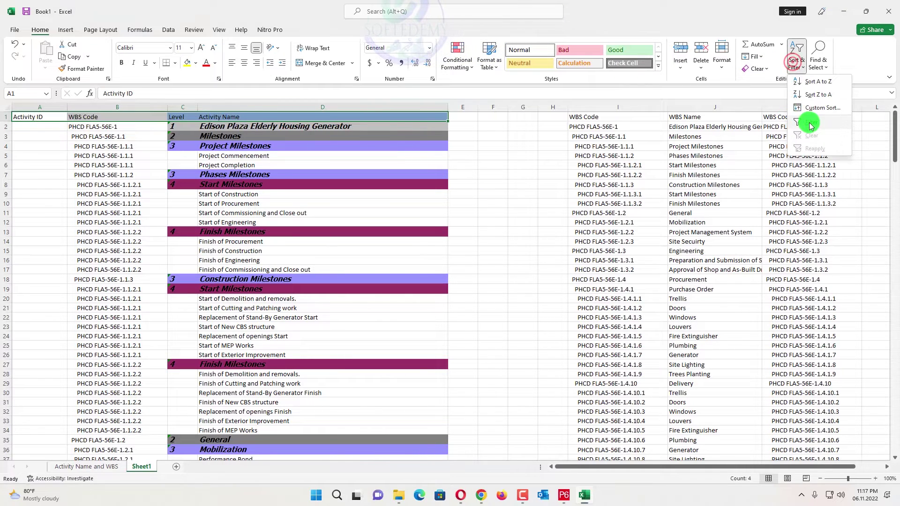
click(803, 120)
click(557, 214)
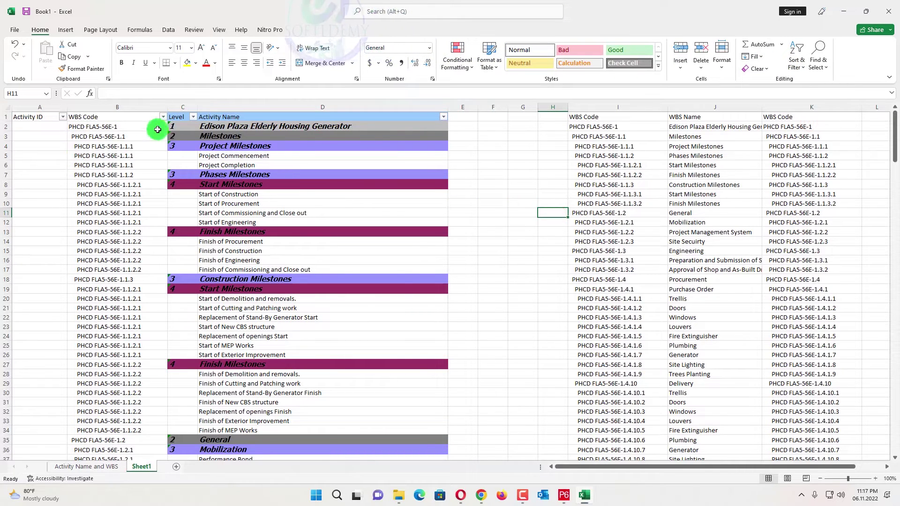
- Filter the Level column to hide the blank rows, keeping levels 1 to 5
click(195, 117)
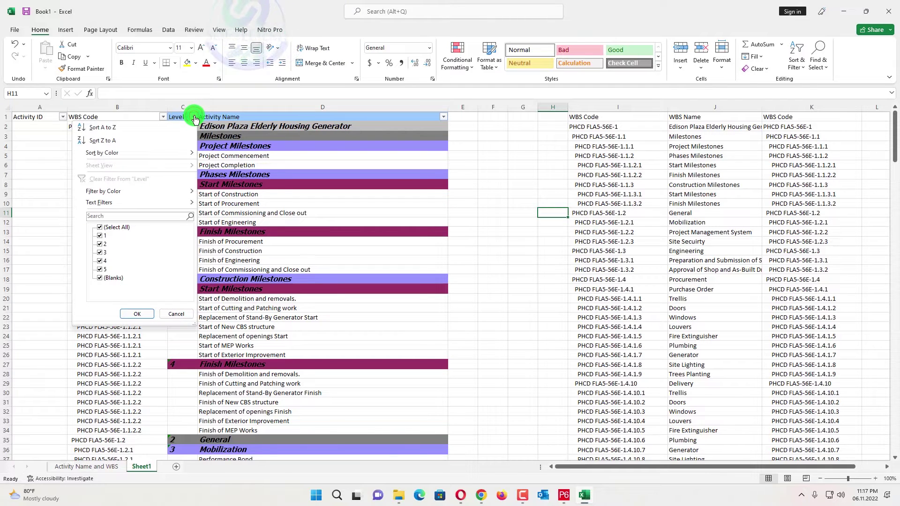
click(100, 227)
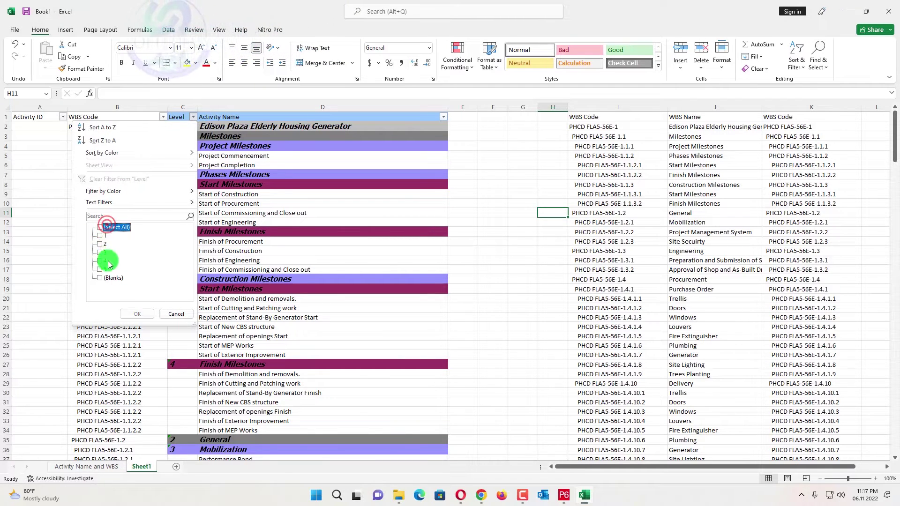
click(99, 228)
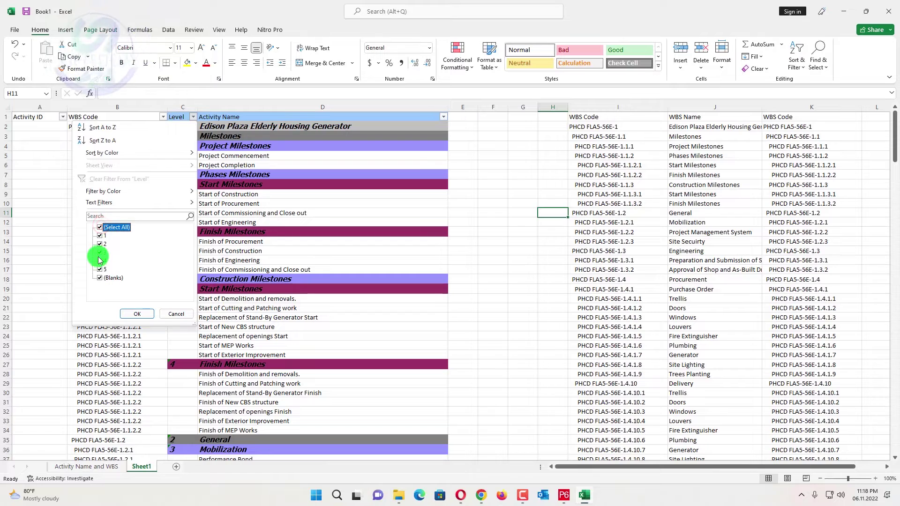
click(100, 269)
click(100, 278)
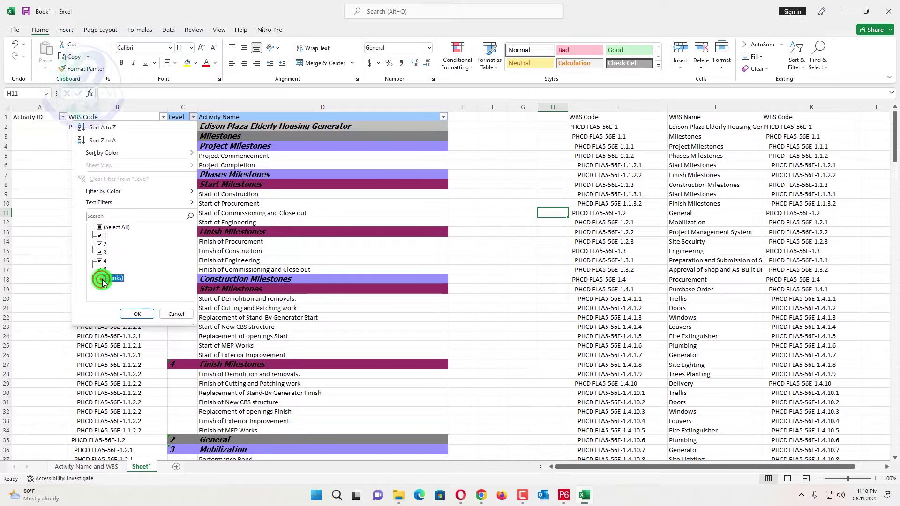
click(135, 313)
- Clear the WBS codes of all filtered heading rows from B2 down to B235 and show every level again
drag(141, 125, 154, 453)
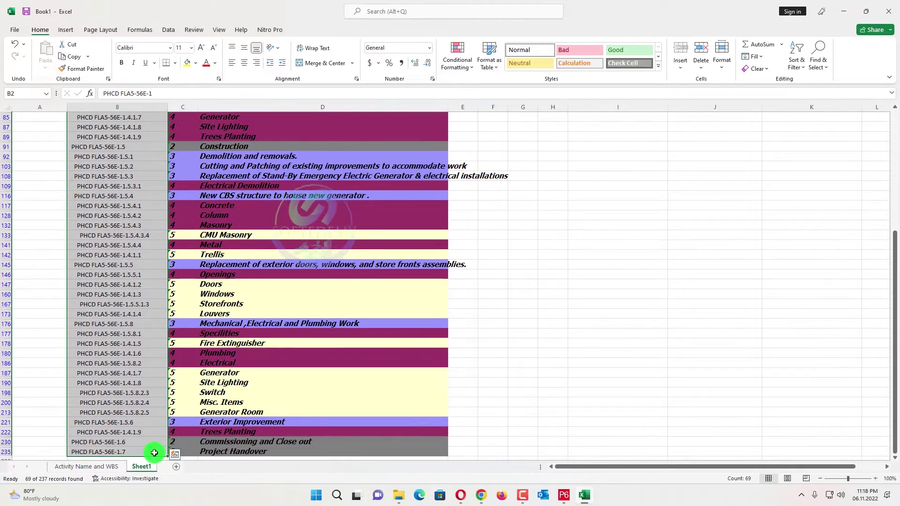
key(Delete)
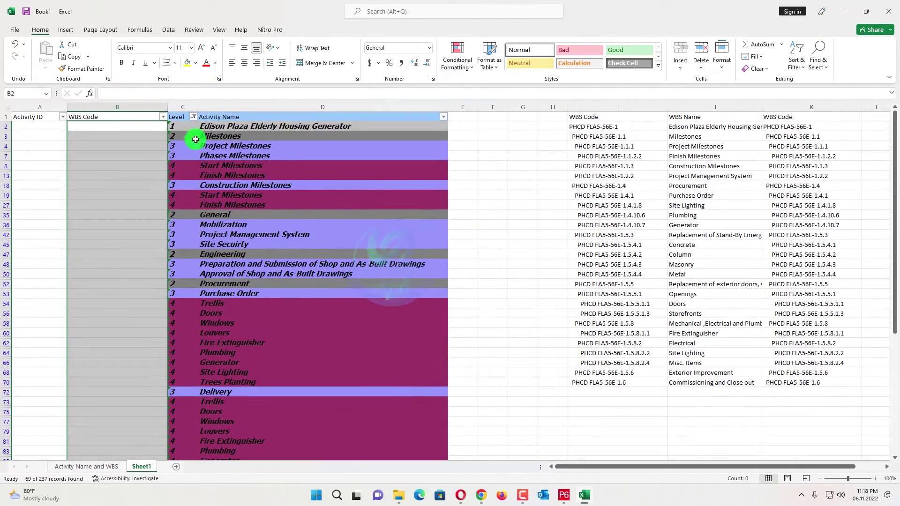
click(194, 118)
click(124, 226)
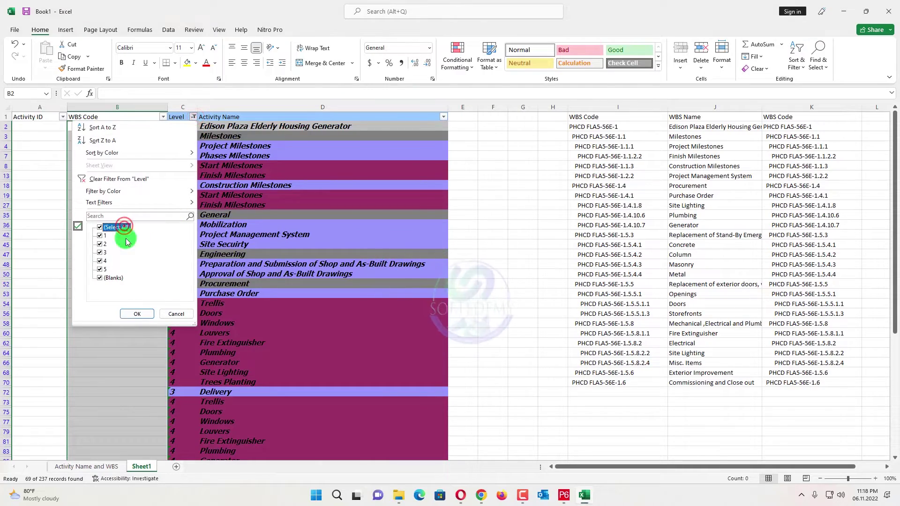
click(136, 314)
scroll(156, 300, down, 20)
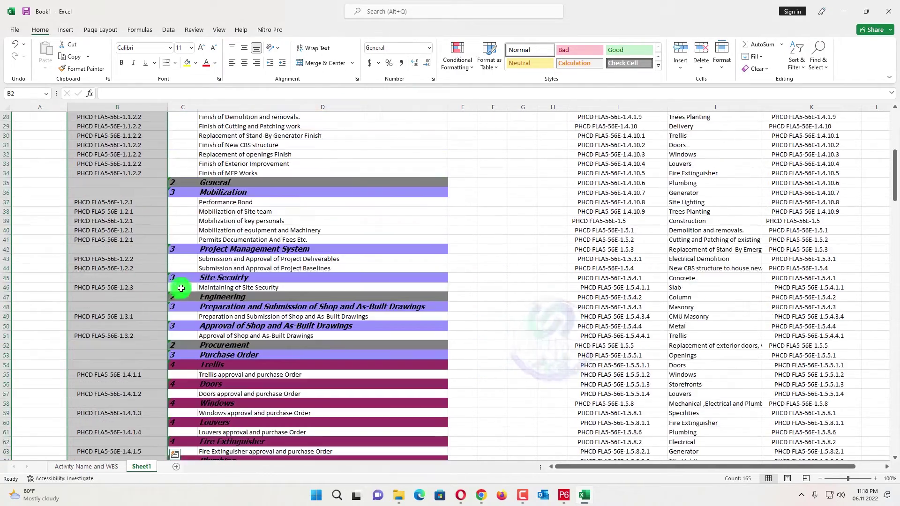
scroll(189, 273, down, 20)
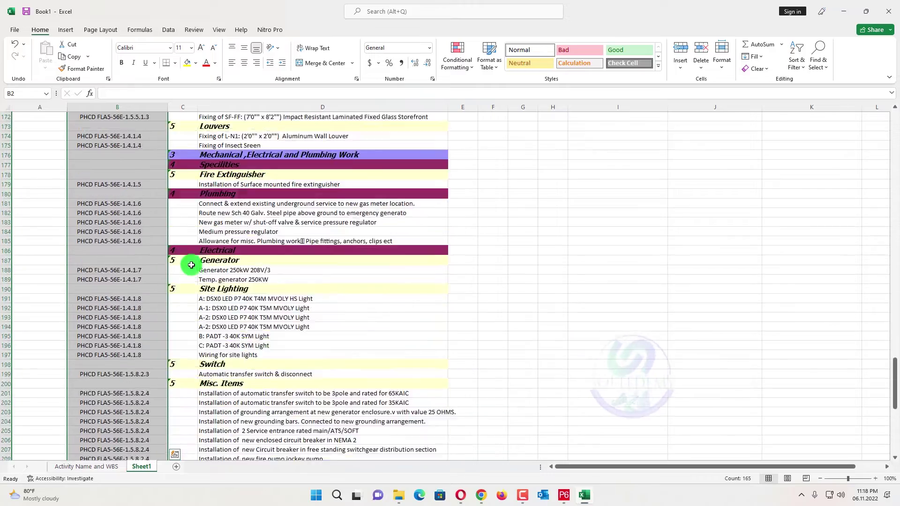
scroll(194, 260, up, 20)
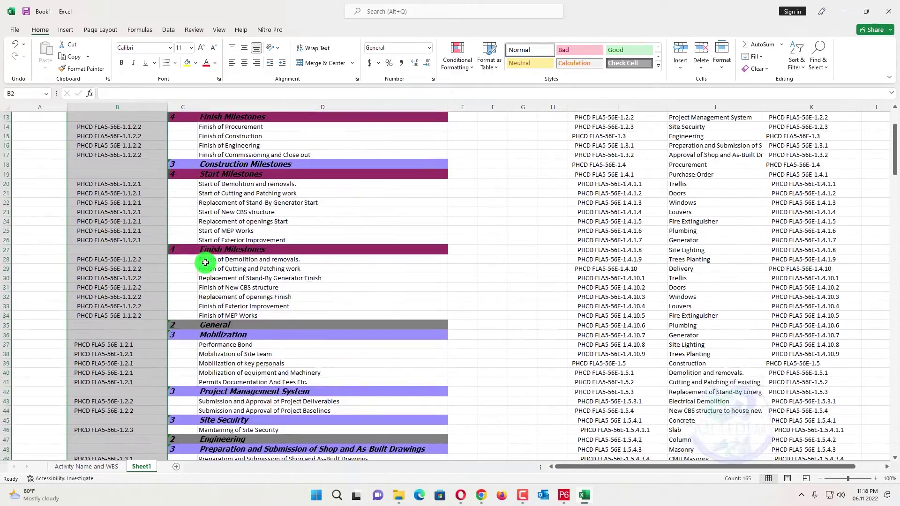
scroll(205, 262, up, 4)
click(193, 239)
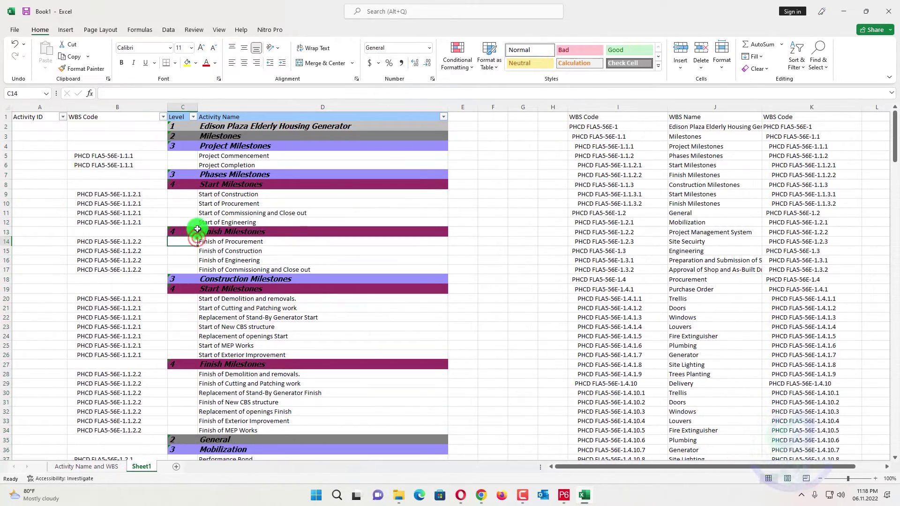
- Filter the Level column to show only the level 2 rows
click(193, 117)
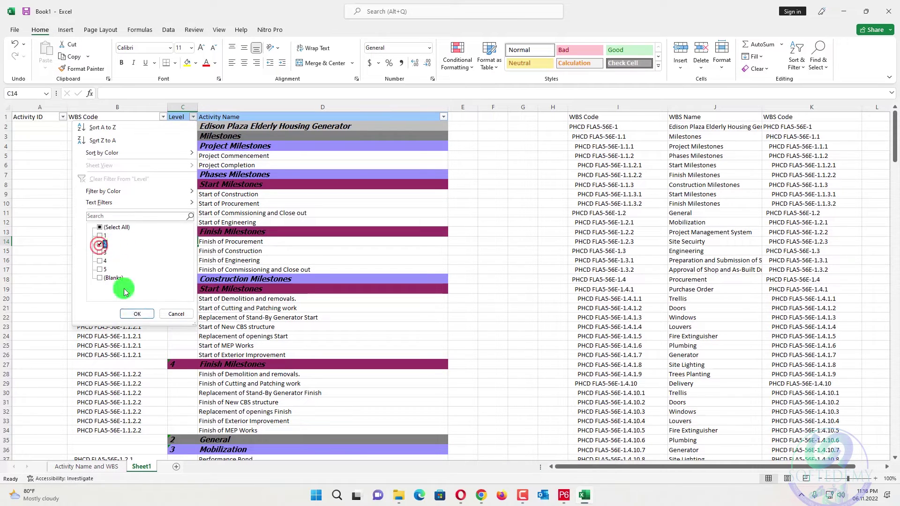
click(136, 314)
click(256, 266)
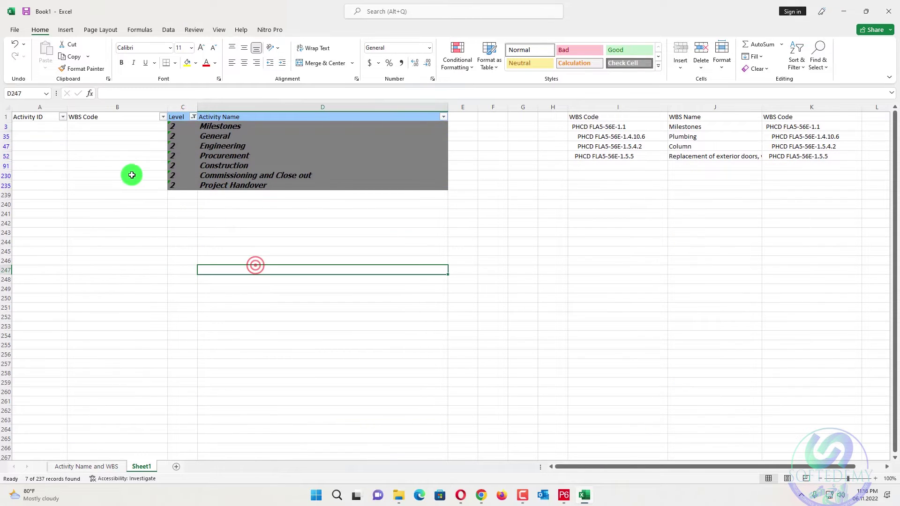
- Enter the Activity ID PHCD-M-0001 for the Milestones row in A3
click(54, 130)
double_click(53, 127)
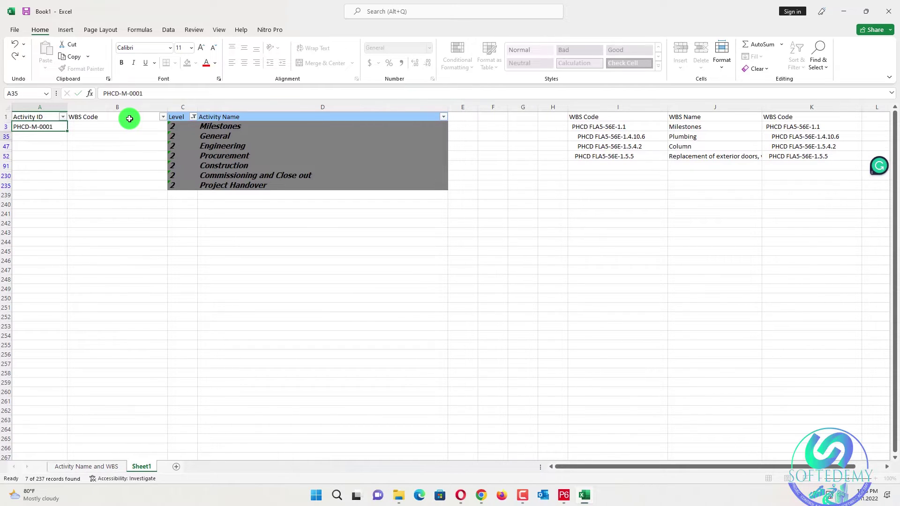
key(Return)
- Copy PHCD-M-0001 into the Activity ID cells of the other level 2 rows, from General to Project Handover
click(33, 126)
key(ctrl+c)
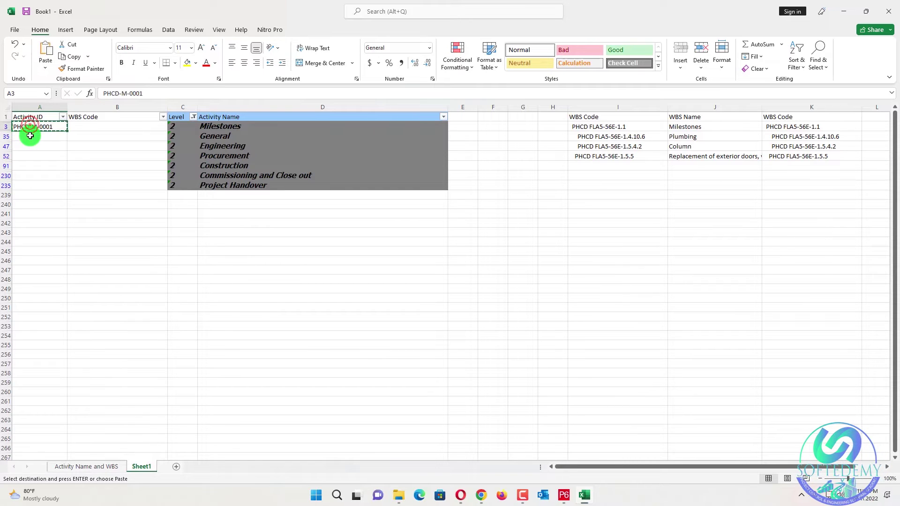
click(28, 136)
key(ctrl+v)
click(33, 147)
key(ctrl+v)
click(33, 156)
key(ctrl+v)
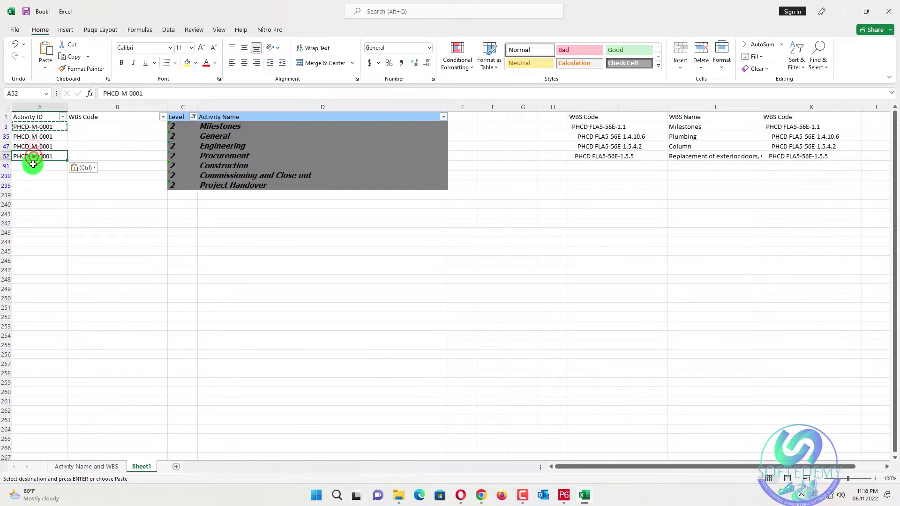
click(32, 166)
key(ctrl+v)
click(32, 177)
key(ctrl+v)
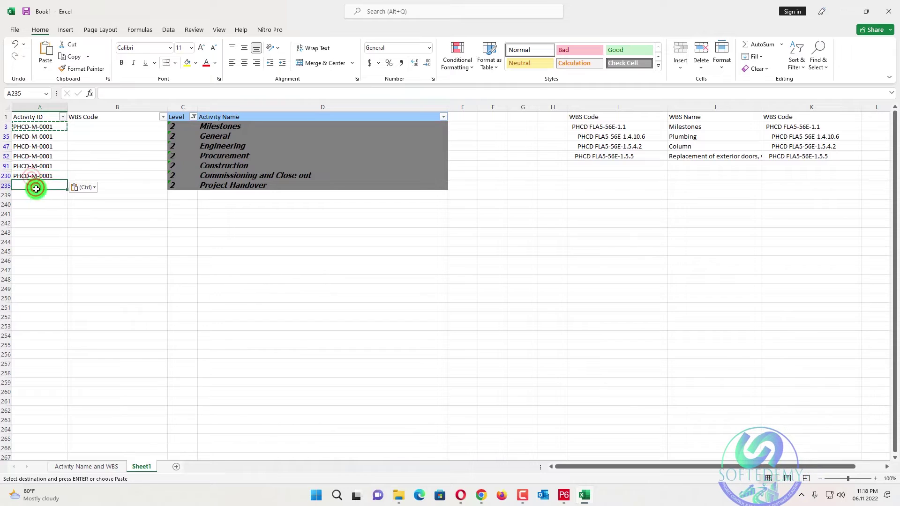
click(36, 186)
key(Return)
click(38, 204)
- Highlight duplicate values in the Activity ID column with Light Red Fill with Dark Red Text
click(47, 109)
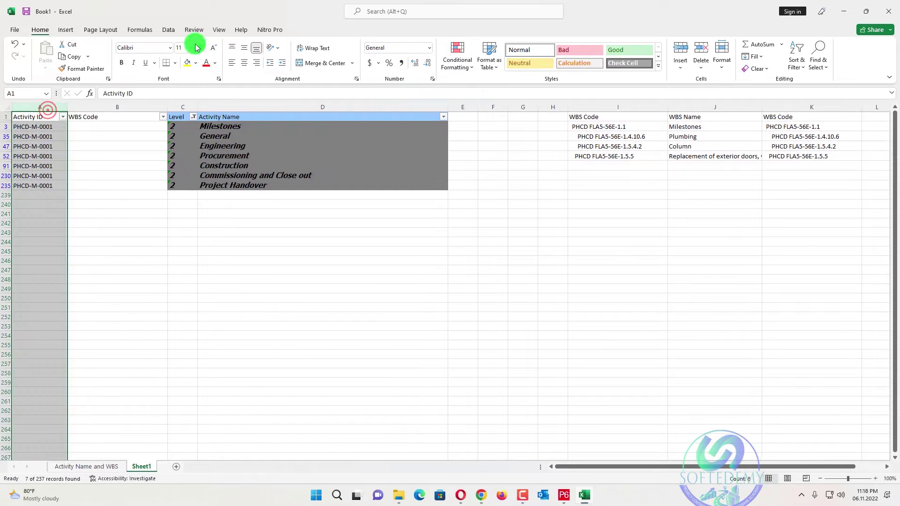
click(459, 61)
mouse_move(473, 88)
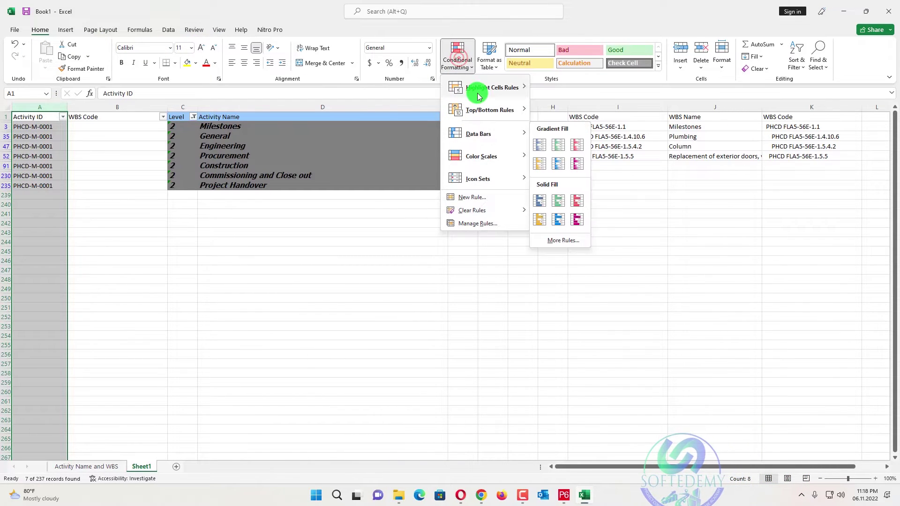
click(562, 222)
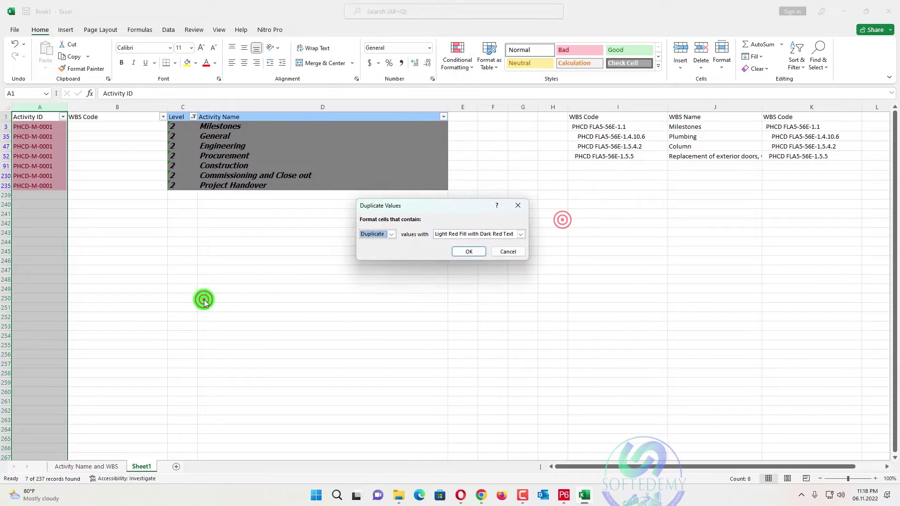
click(469, 251)
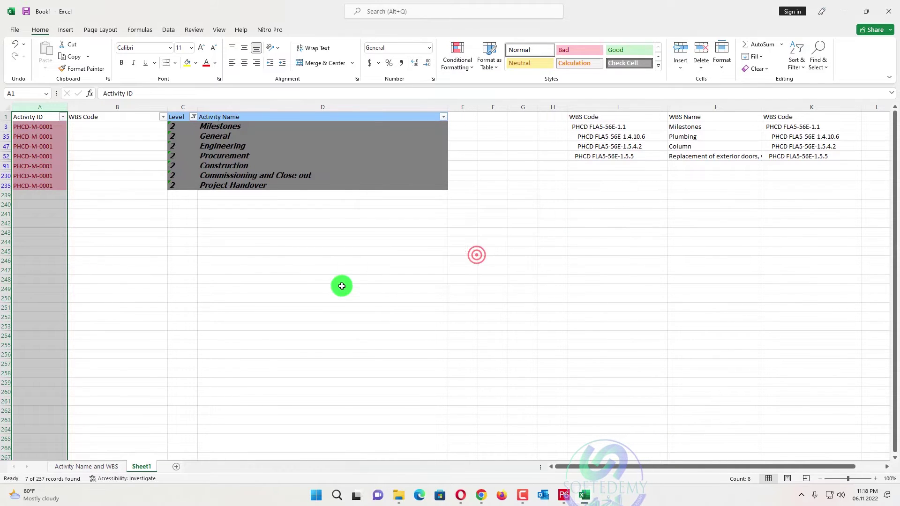
click(274, 271)
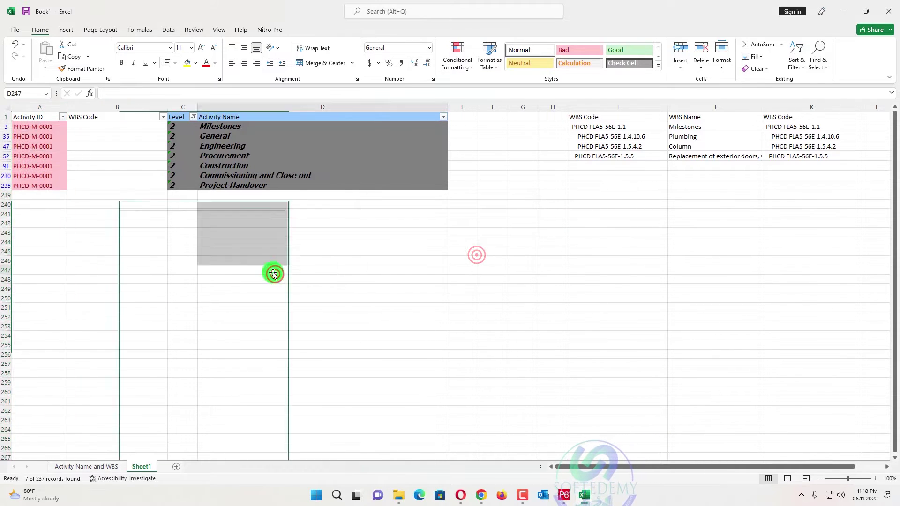
- Change the Activity IDs to PHCD-G-0001 for General, PHCD-E-0001 for Engineering and PHCD-P-0001 for Procurement
double_click(35, 136)
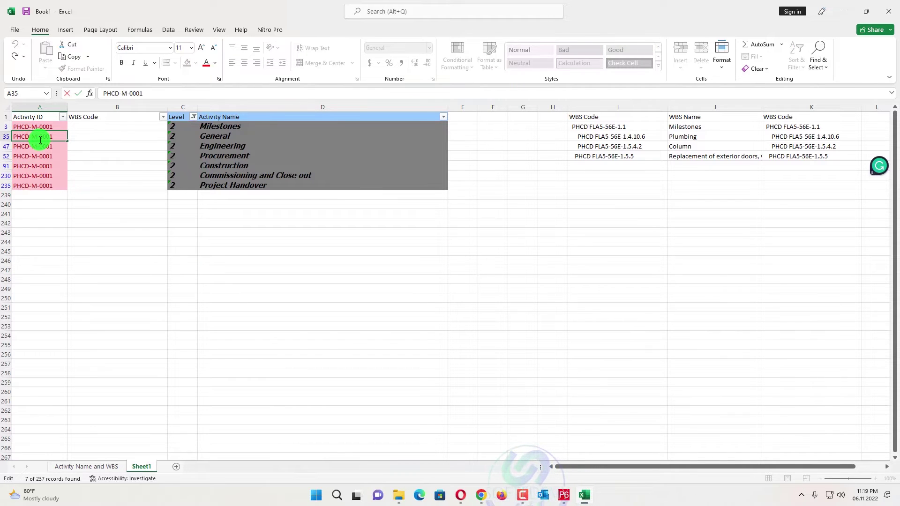
text(G)
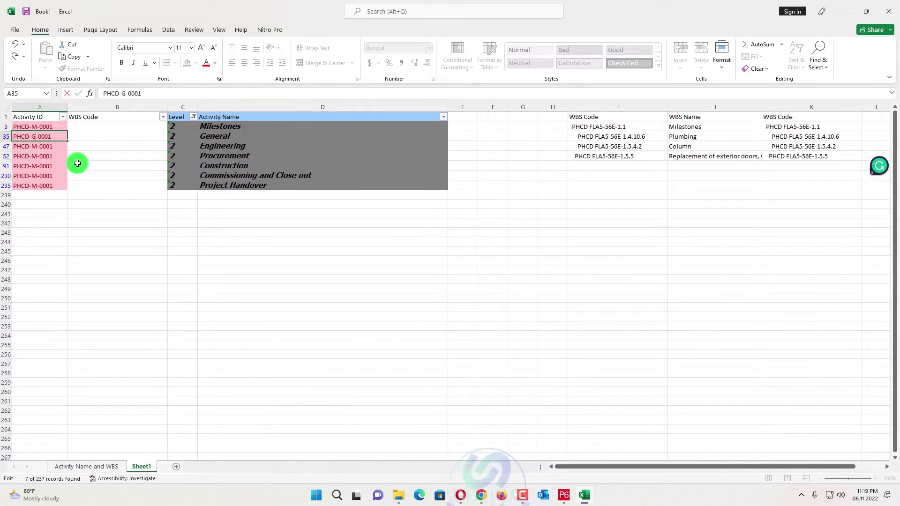
click(32, 146)
double_click(36, 146)
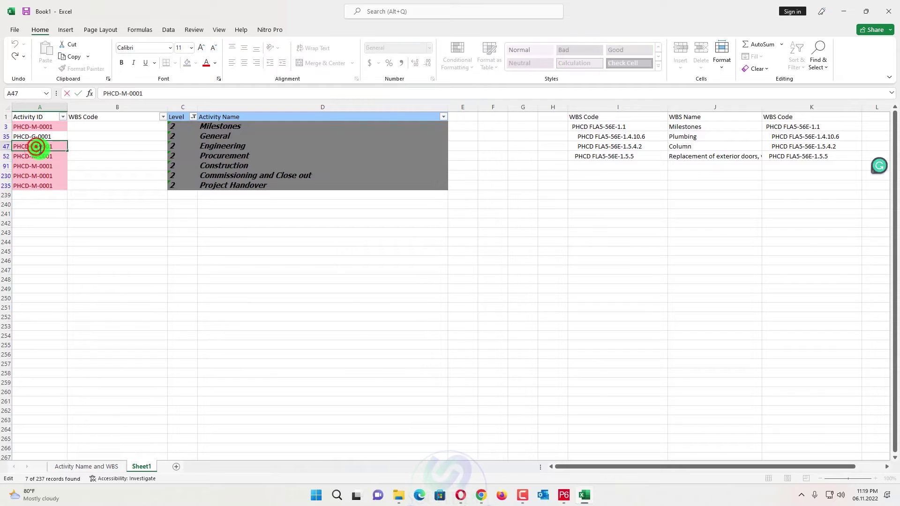
text(E)
click(34, 166)
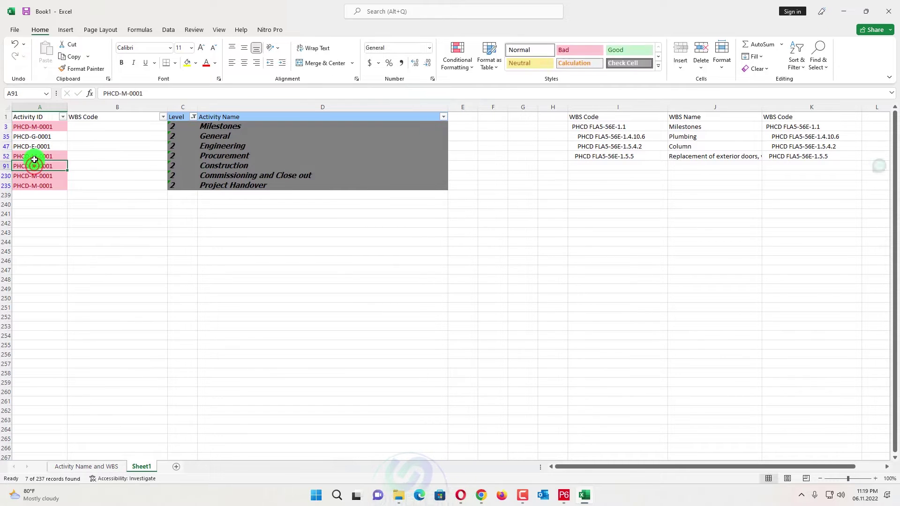
double_click(34, 158)
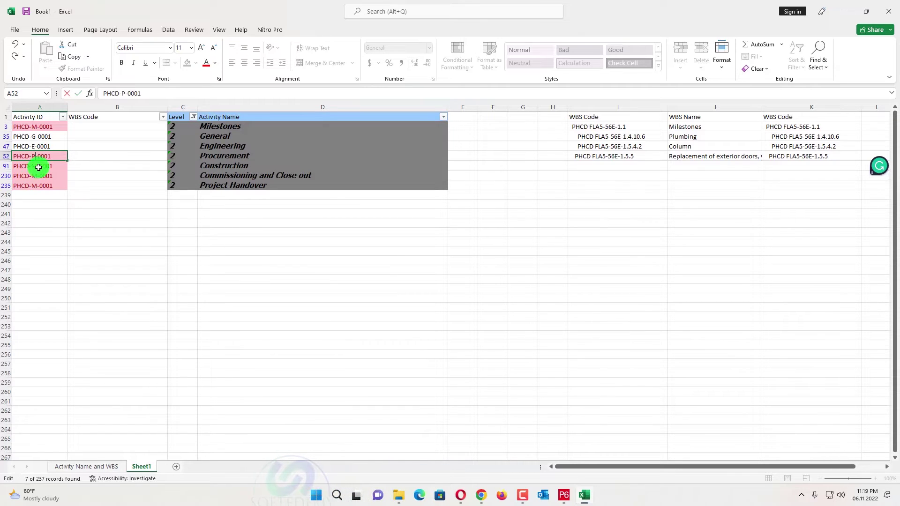
text(P)
- Change the Activity IDs to PHCD-C-0001 for Construction, PHCD-O-0001 for Commissioning and Close out, and PHCD-R-0001 for Project Handover
click(39, 167)
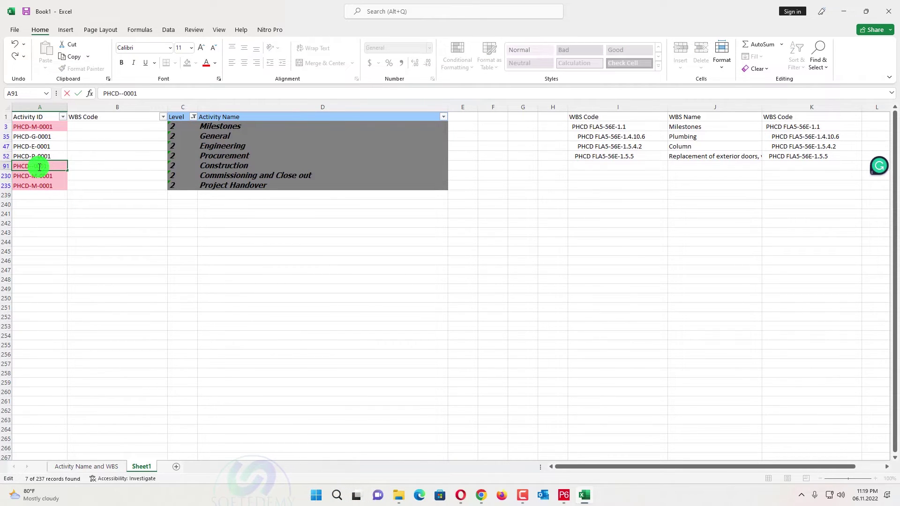
double_click(37, 178)
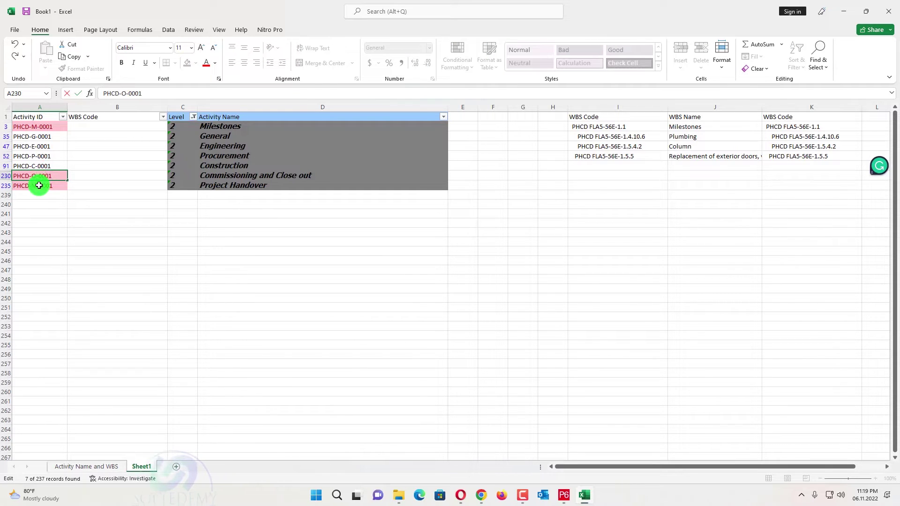
click(39, 185)
double_click(37, 186)
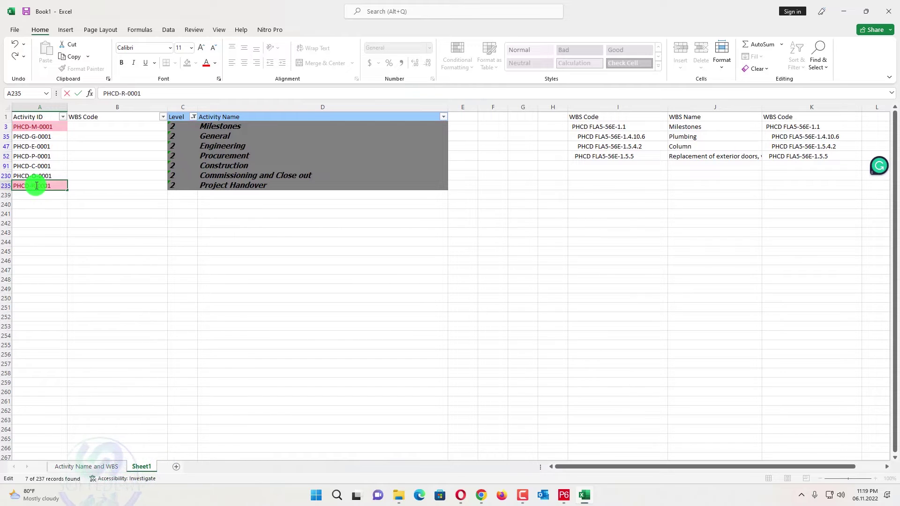
click(42, 223)
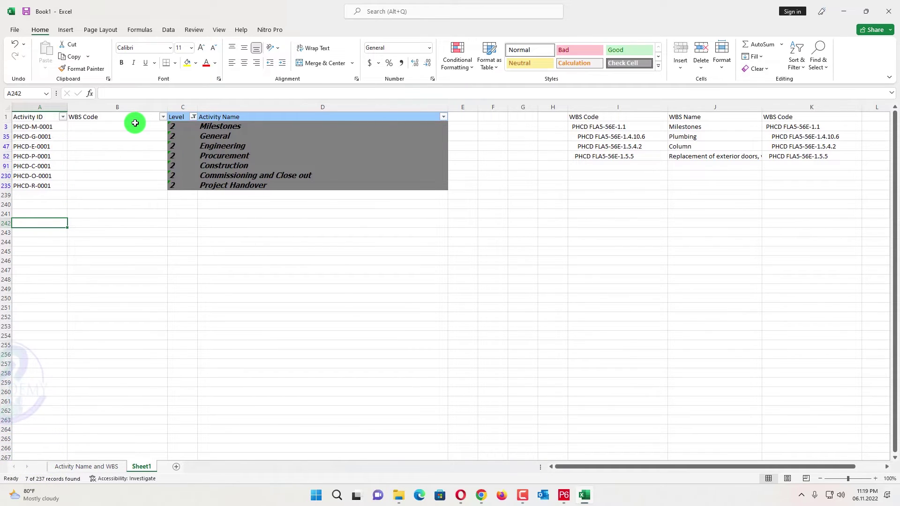
- Show all levels again in the Level filter and check the Activity IDs on the level 2 rows
click(192, 117)
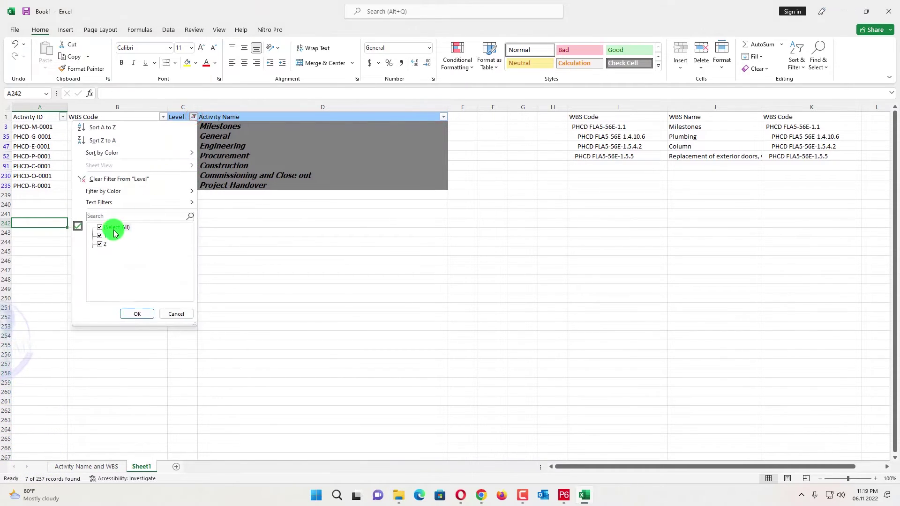
click(141, 314)
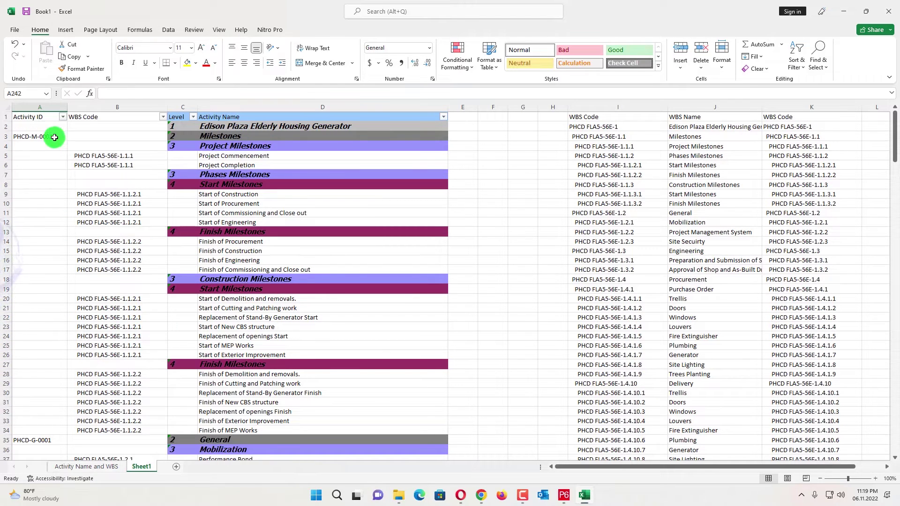
scroll(113, 161, down, 5)
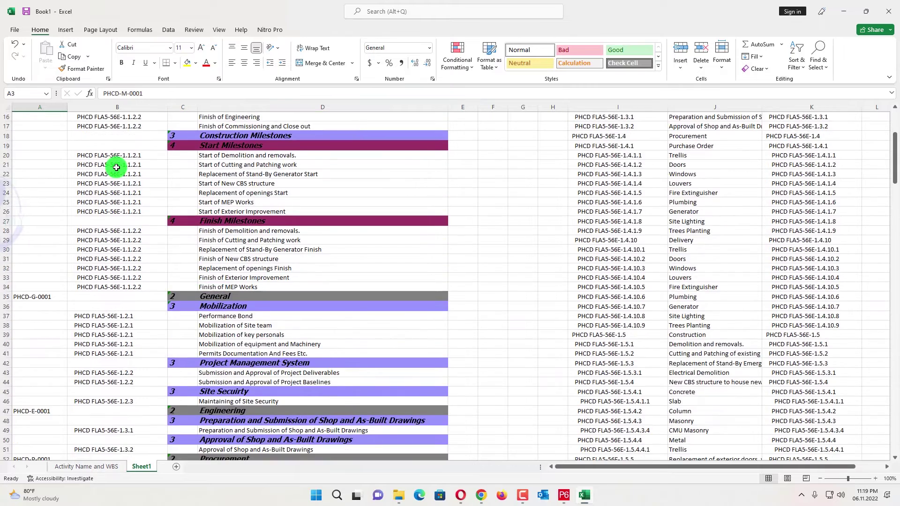
scroll(113, 161, up, 5)
- Filter the Level column to show only level 2 and blank rows
click(193, 116)
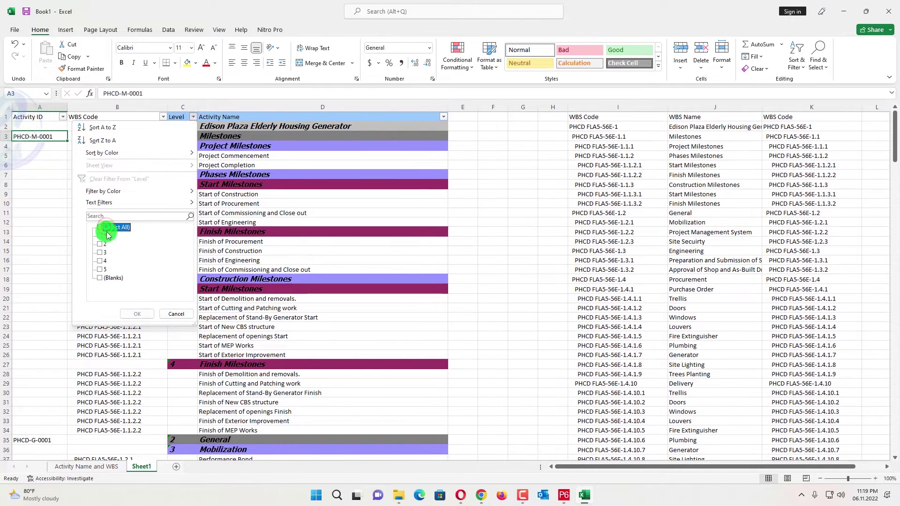
click(308, 202)
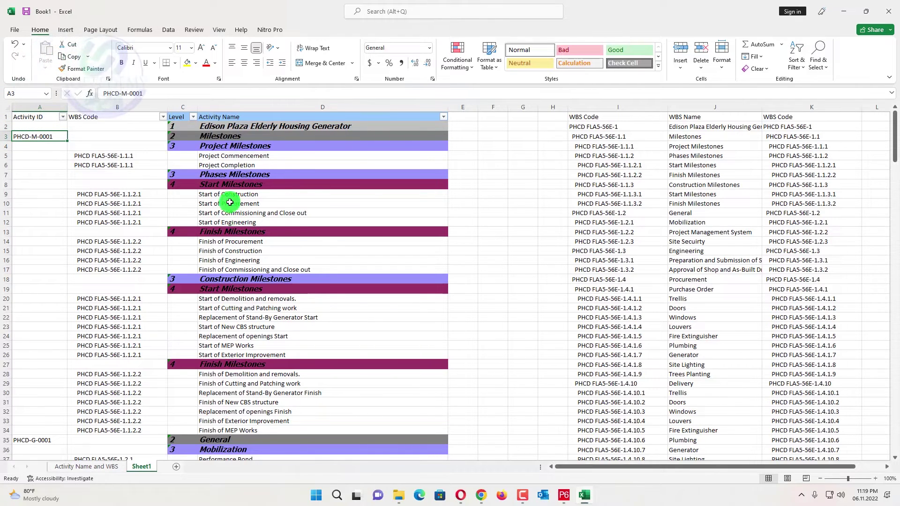
click(193, 117)
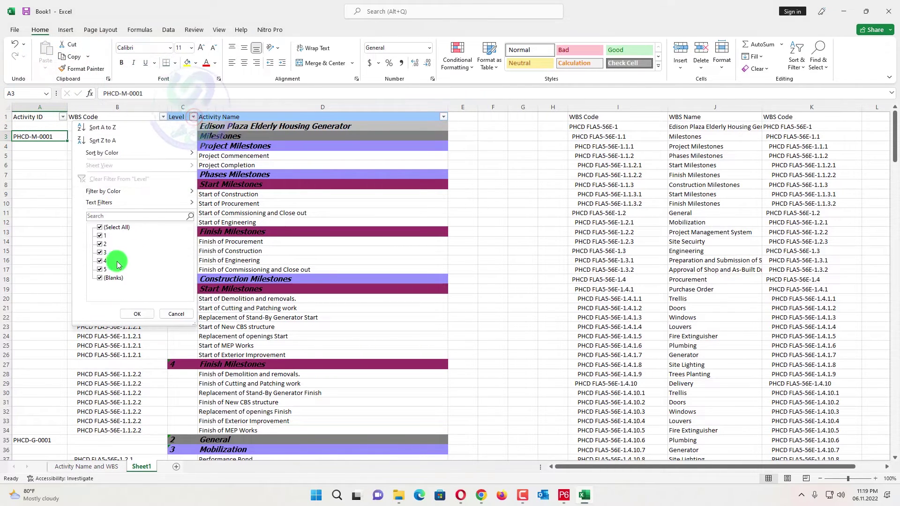
click(101, 225)
click(100, 244)
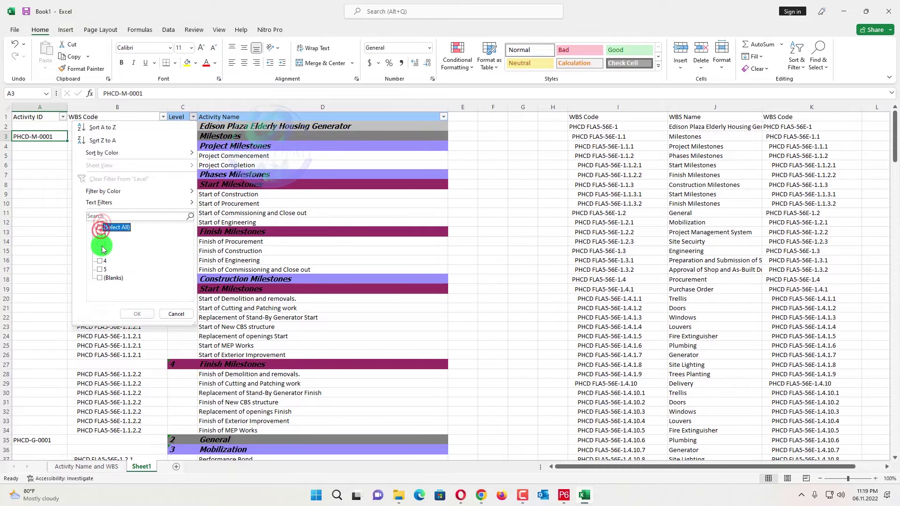
click(99, 278)
click(137, 314)
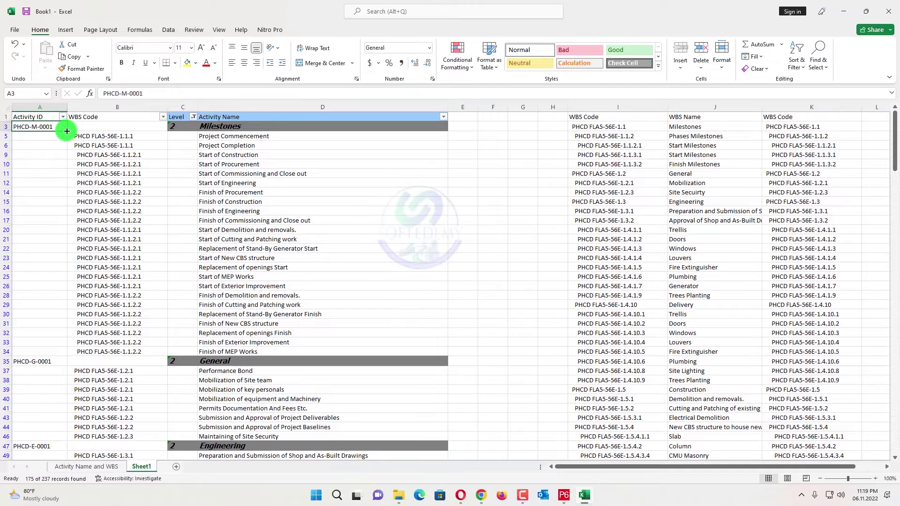
- Try to fill the Activity IDs from PHCD-M-0001 down the filtered Milestones rows, and undo the fill
drag(66, 132, 60, 356)
scroll(70, 335, down, 1)
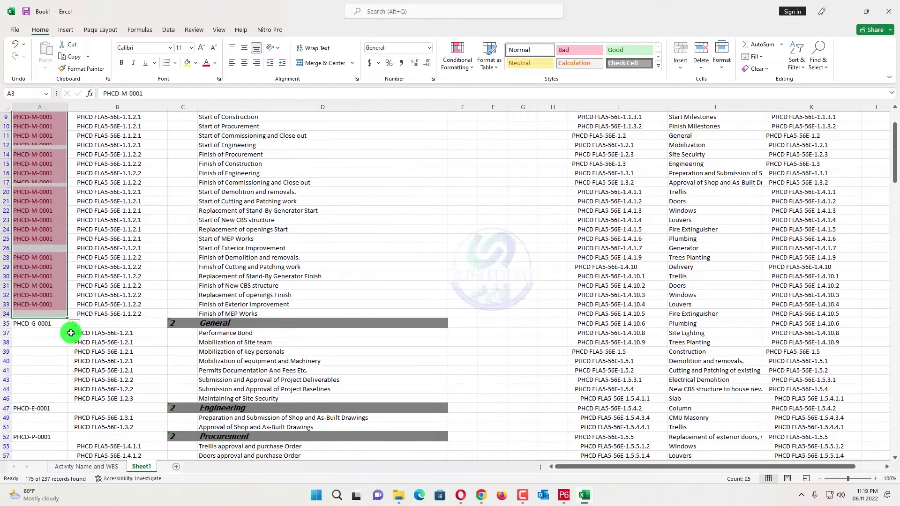
scroll(60, 321, up, 2)
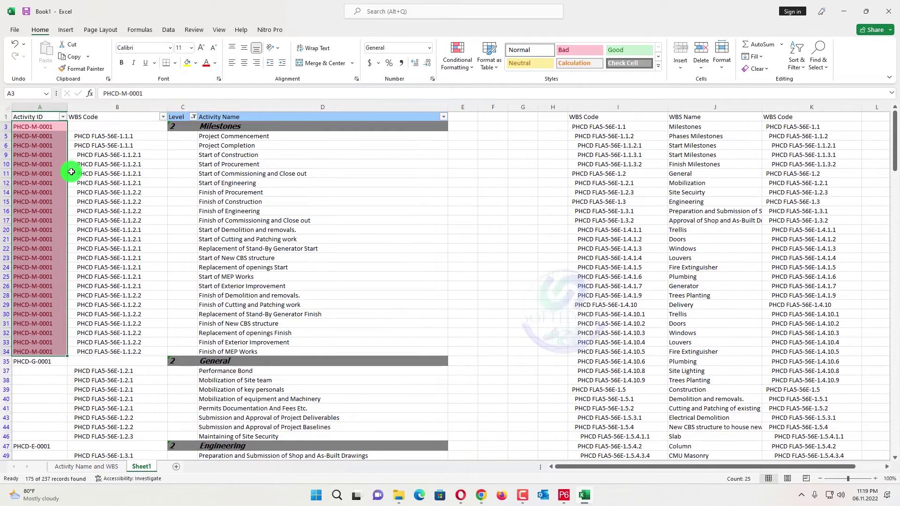
key(ctrl+z)
click(88, 165)
- Try to copy PHCD-M-0001 into the Activity ID cell of Project Commencement, and undo the paste
click(52, 129)
key(ctrl+c)
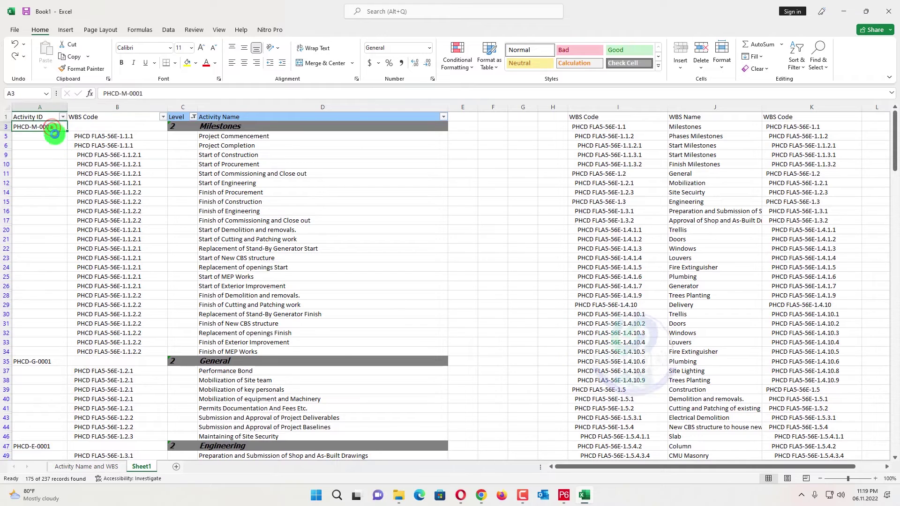
click(53, 137)
key(Return)
click(57, 160)
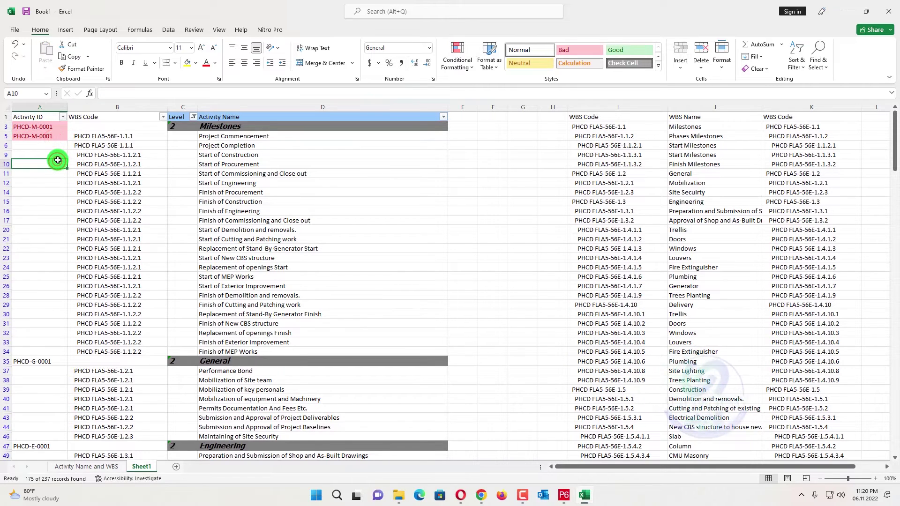
key(ctrl+z)
- Show all levels again in the Level filter
click(107, 155)
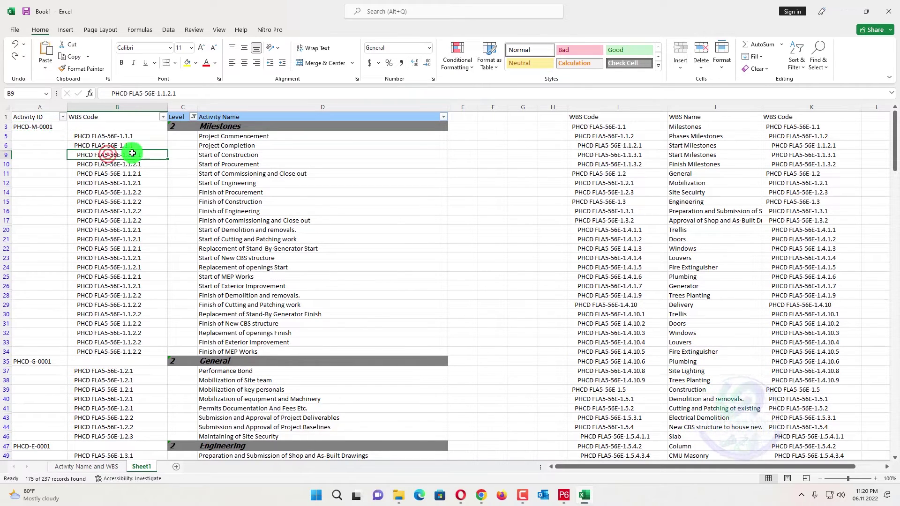
click(193, 117)
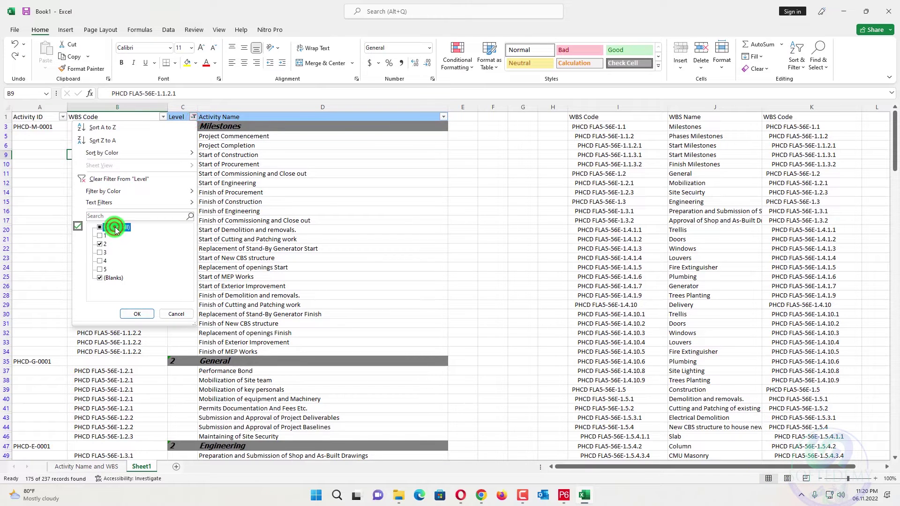
click(138, 315)
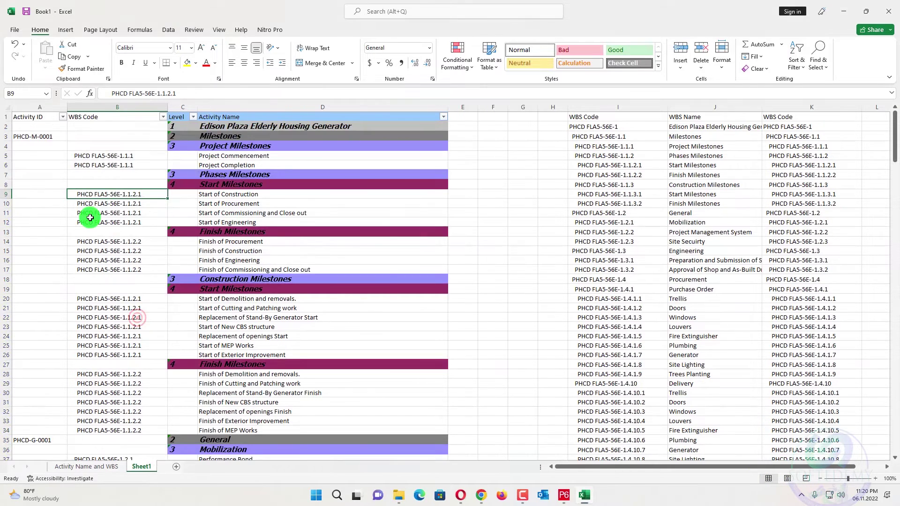
- Fill sequential Activity IDs down the Milestones rows from PHCD-M-0001 to PHCD-M-0032 and the General rows from PHCD-G-0001 to PHCD-G-0012
click(52, 136)
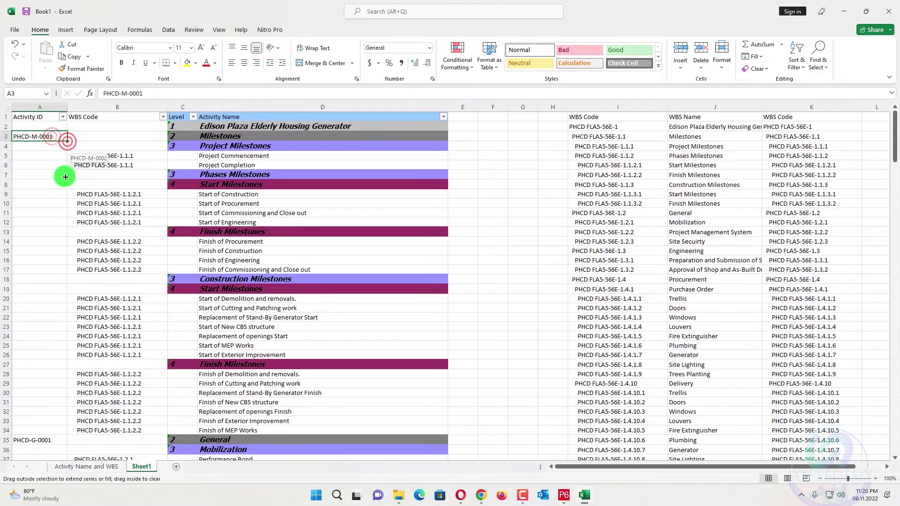
drag(65, 177, 60, 436)
scroll(55, 400, down, 3)
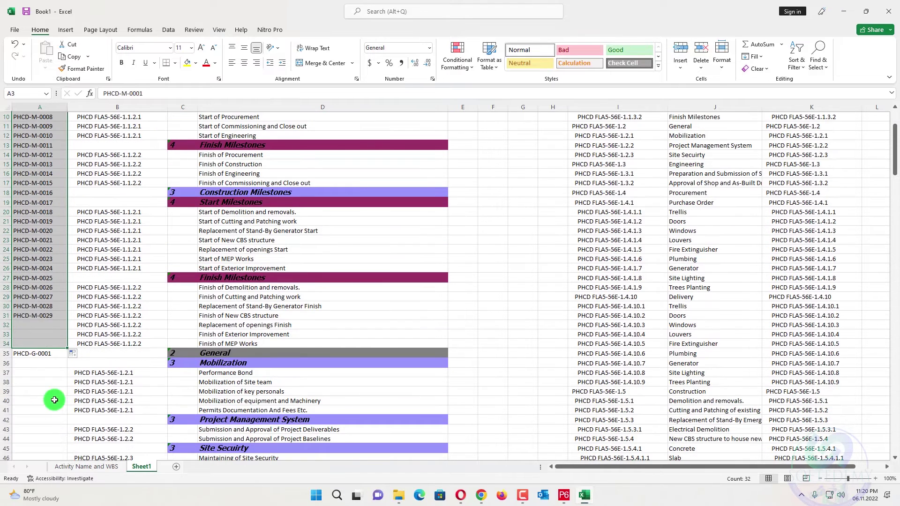
click(53, 356)
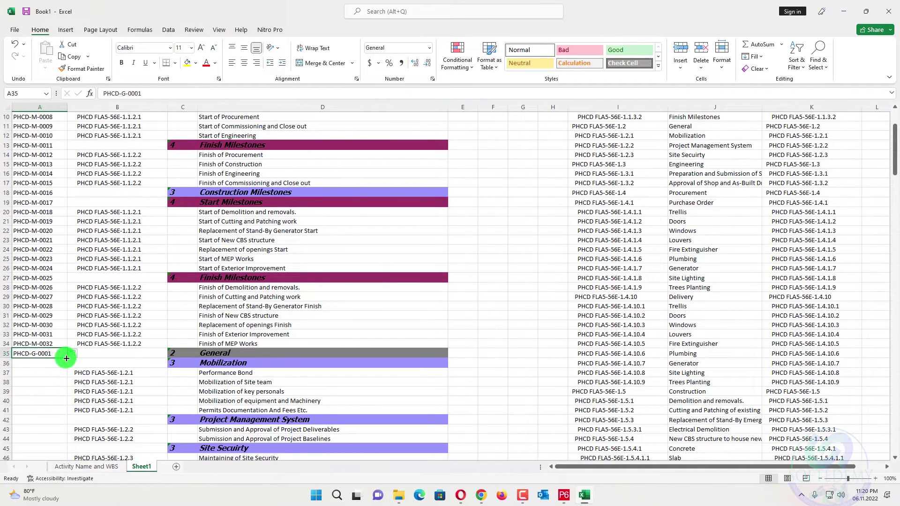
drag(66, 358, 10, 433)
scroll(28, 422, down, 5)
- Fill sequential Activity IDs down the Engineering rows from PHCD-E-0001 to PHCD-E-0005 and the Procurement rows from PHCD-P-0001 to PHCD-P-0039
click(38, 298)
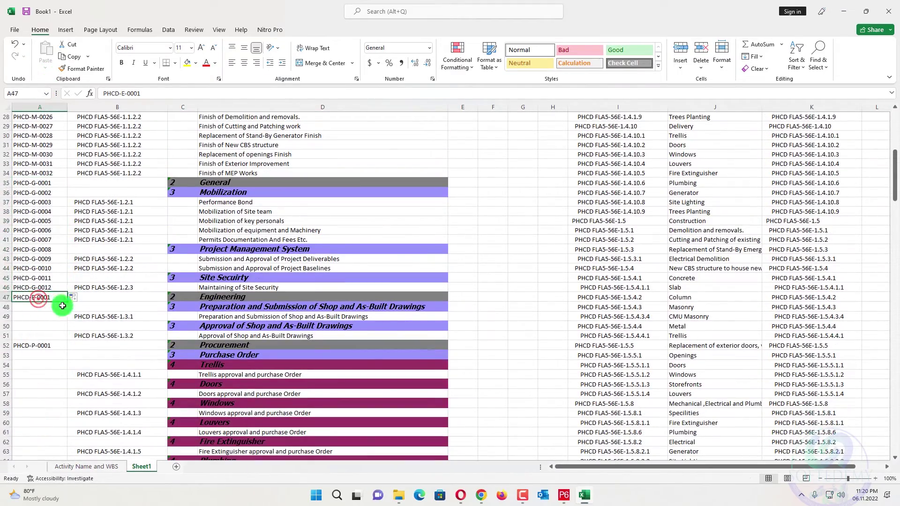
scroll(62, 337, down, 4)
drag(64, 340, 65, 300)
click(57, 230)
key(ctrl+z)
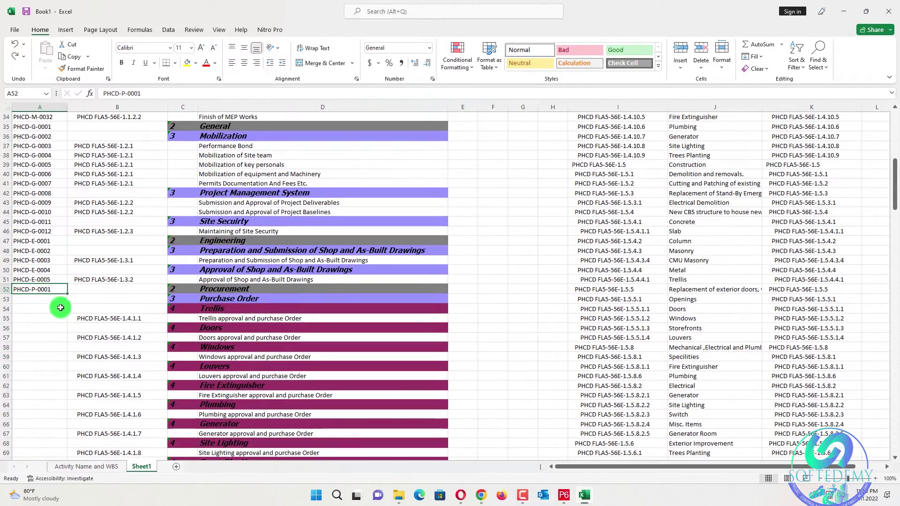
key(ctrl+y)
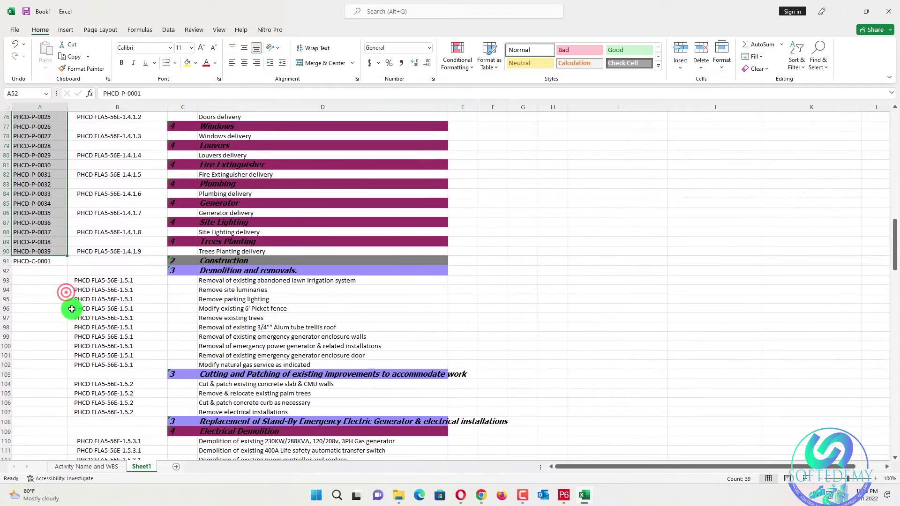
- Fill sequential Activity IDs down the Construction rows from PHCD-C-0001 to PHCD-C-0139
double_click(68, 265)
scroll(70, 283, down, 20)
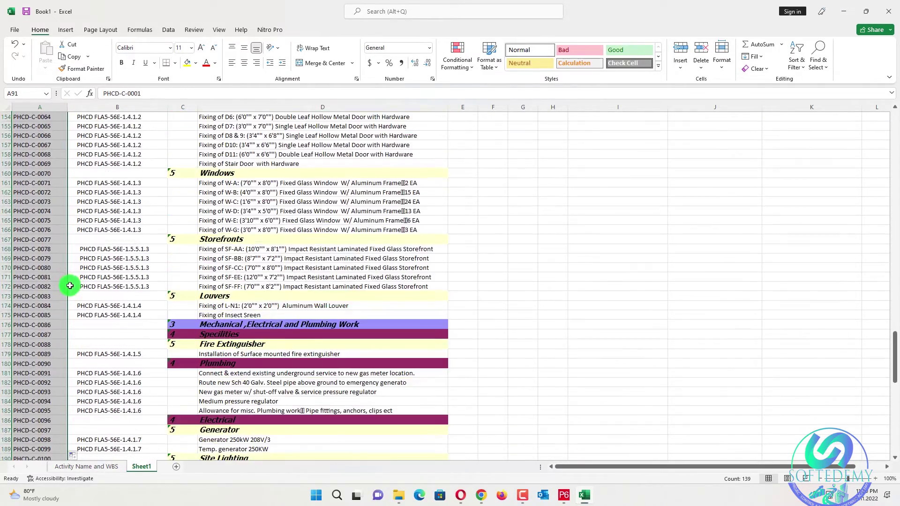
scroll(70, 285, down, 20)
- Fill sequential Activity IDs down the Commissioning and Close out rows from PHCD-O-0001 and the Project Handover rows from PHCD-R-0001
click(52, 213)
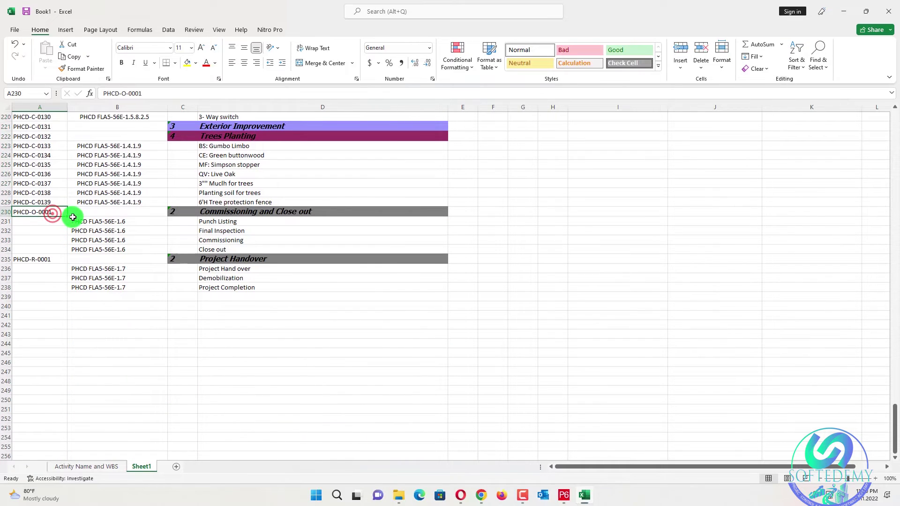
drag(67, 216, 71, 287)
click(49, 258)
- Filter the WBS Code column to hide the rows with a blank code
scroll(97, 269, up, 20)
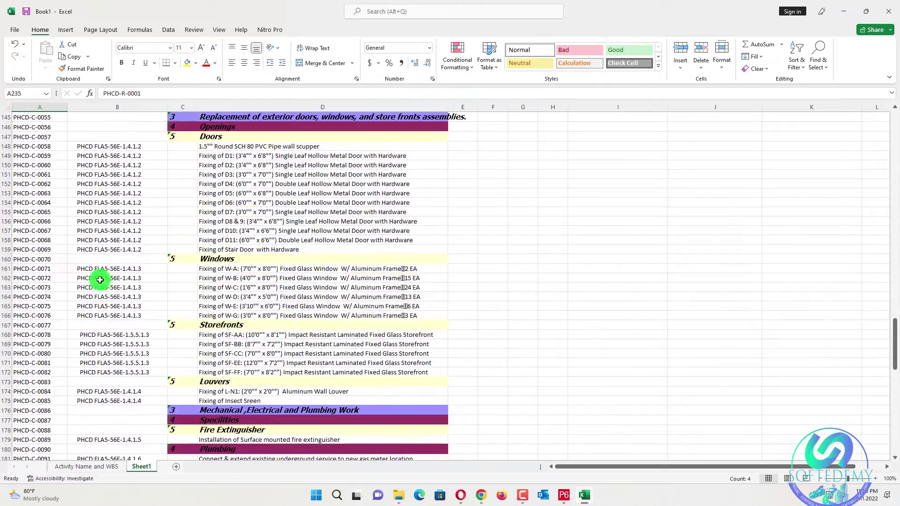
scroll(98, 271, up, 20)
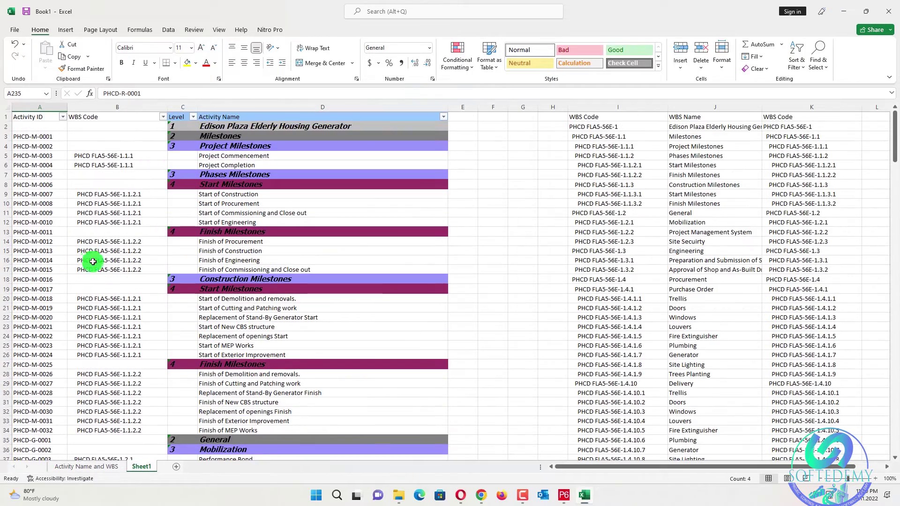
click(160, 116)
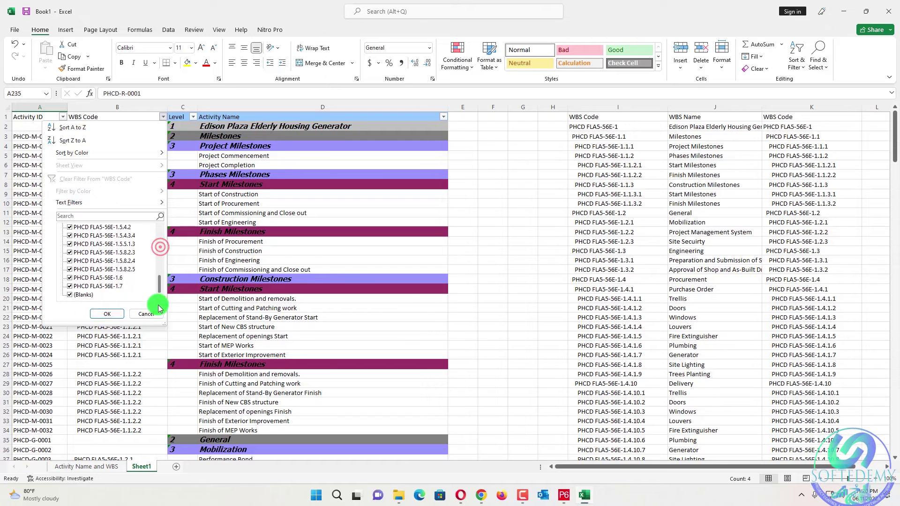
click(108, 313)
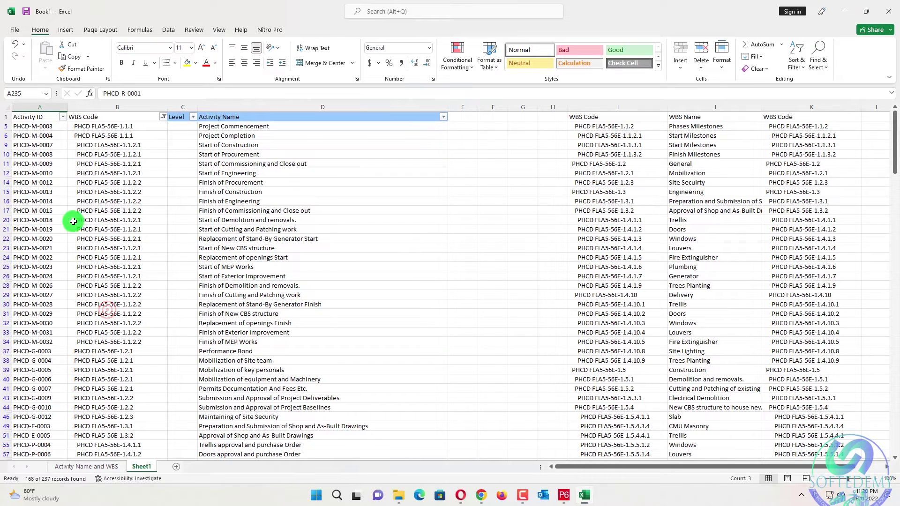
- Filter the WBS Code column to blanks only and delete the Activity IDs of all the heading rows shown
click(162, 116)
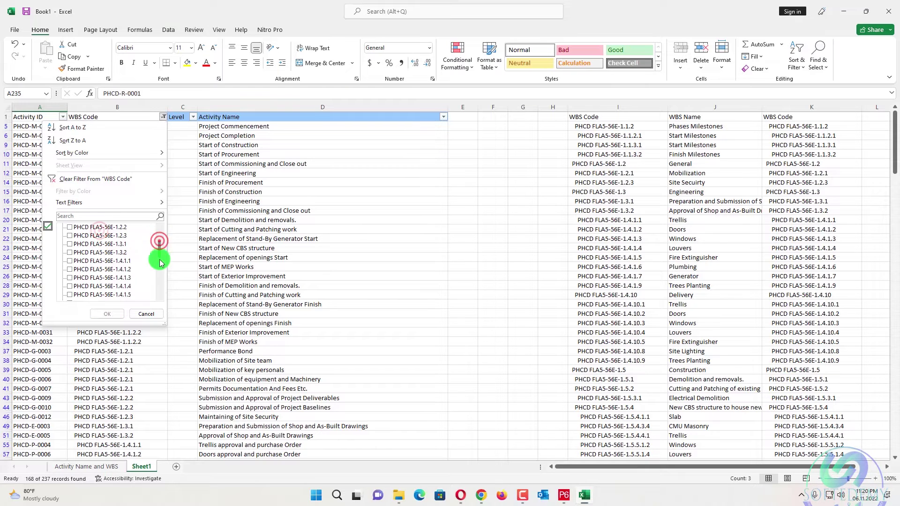
click(107, 314)
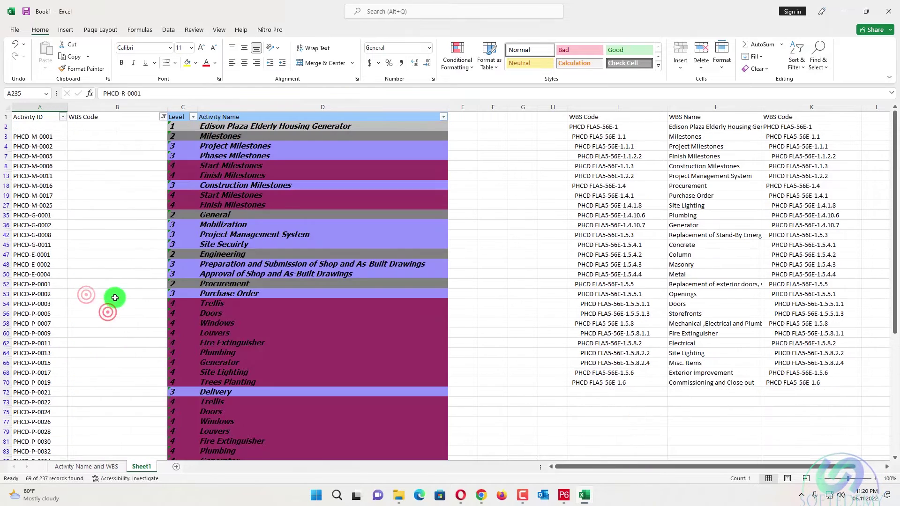
drag(49, 152, 28, 448)
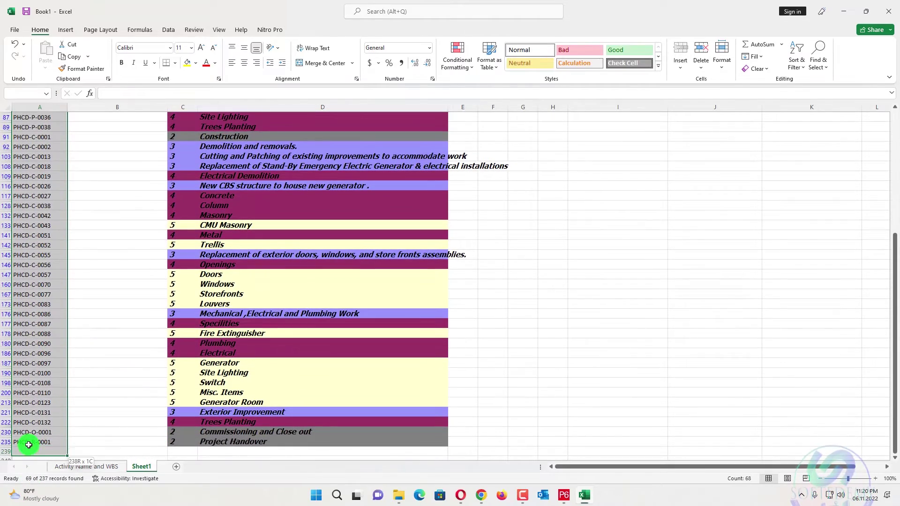
key(Delete)
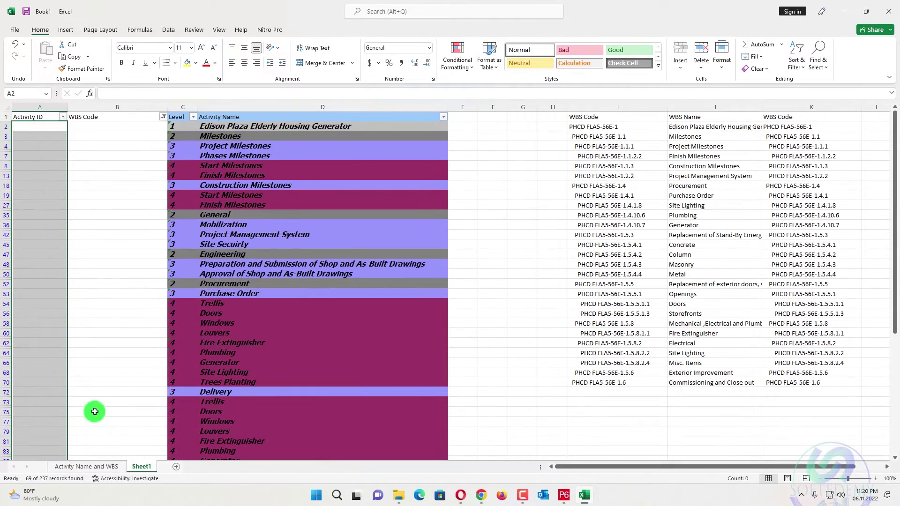
- Show all rows again in the WBS Code filter and check the Activity IDs down the list
click(163, 110)
click(163, 116)
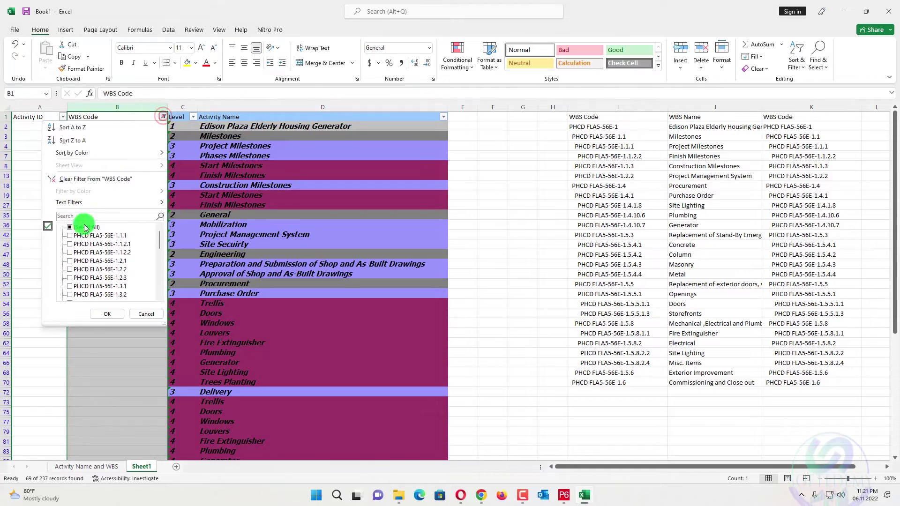
click(103, 314)
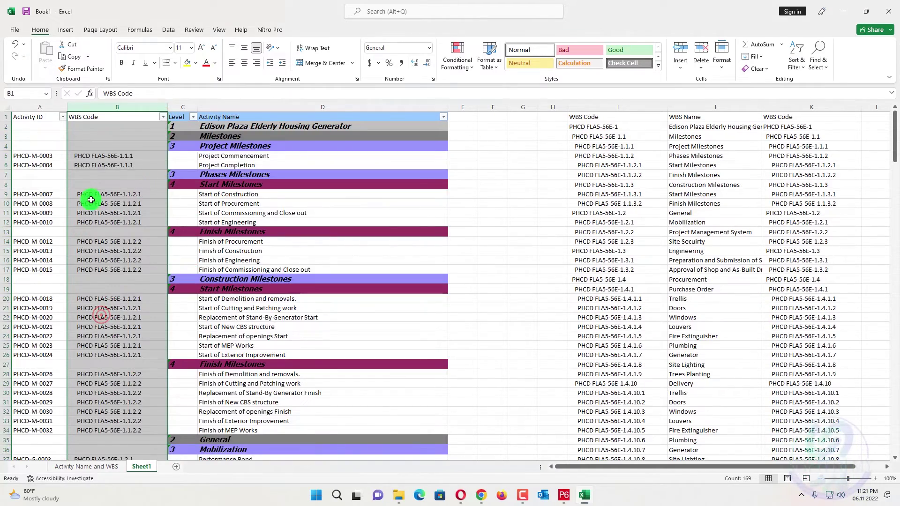
scroll(91, 200, down, 6)
scroll(96, 208, up, 6)
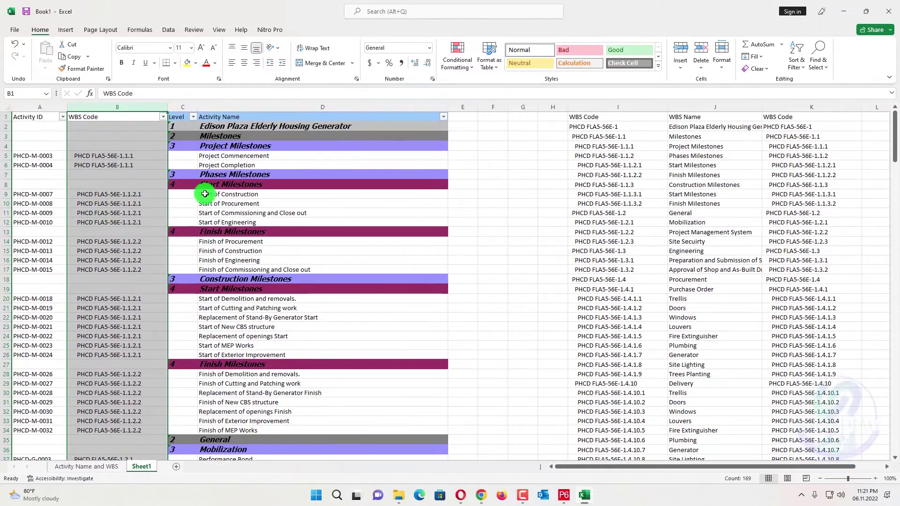
scroll(205, 193, down, 17)
scroll(199, 196, up, 17)
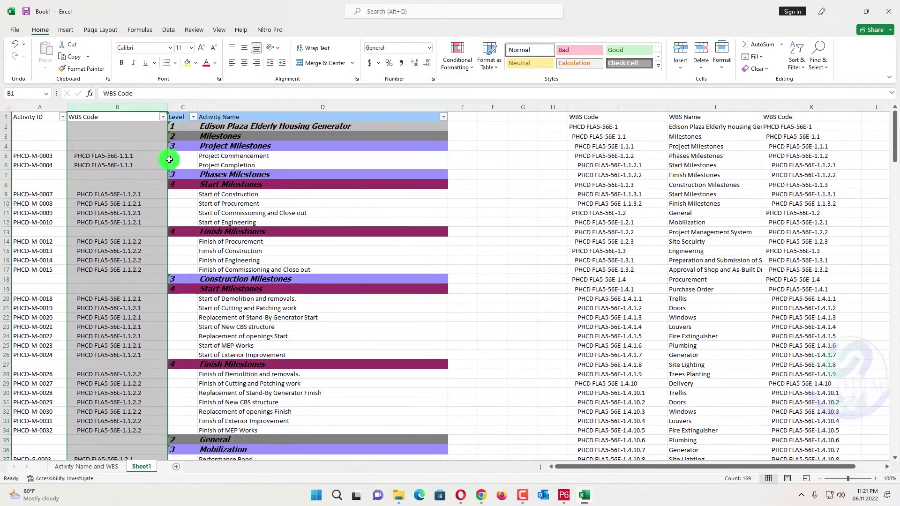
- Filter the Level column to blanks only and review the activity rows through to the end of the list
click(193, 117)
click(111, 225)
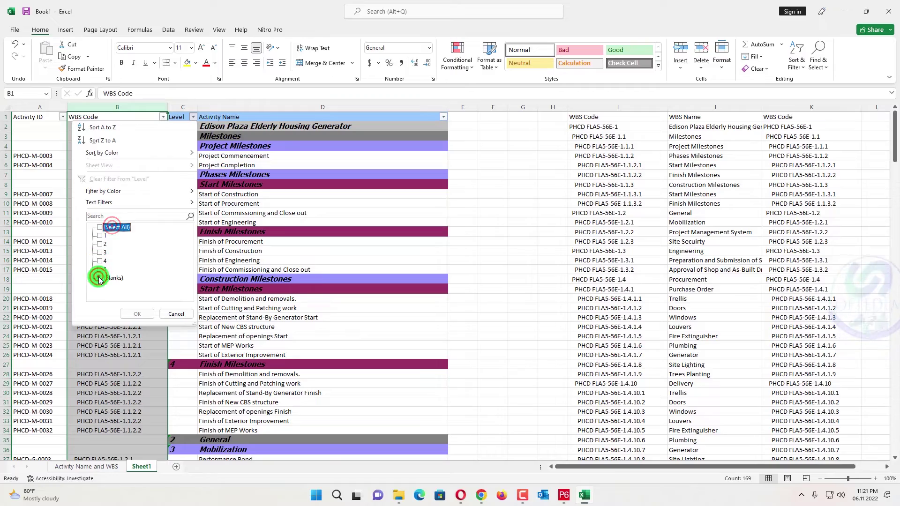
click(99, 278)
click(145, 313)
scroll(132, 194, down, 20)
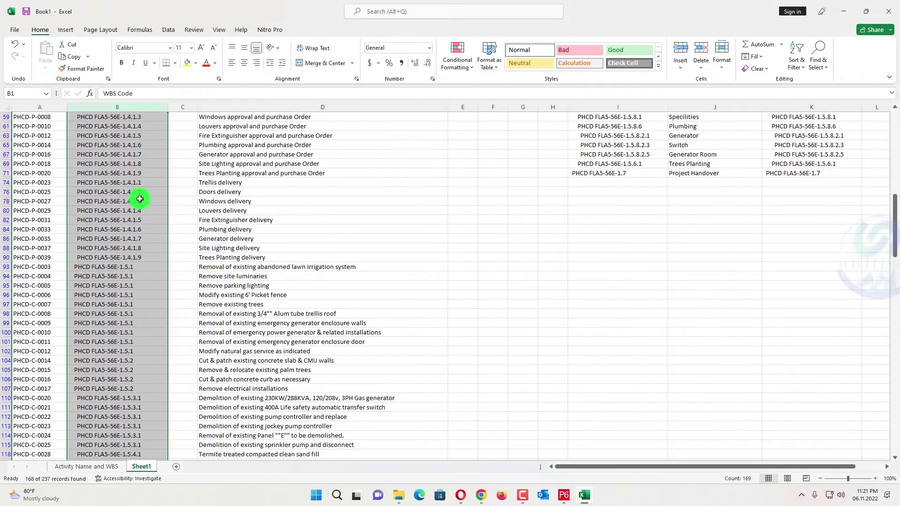
scroll(144, 173, up, 20)
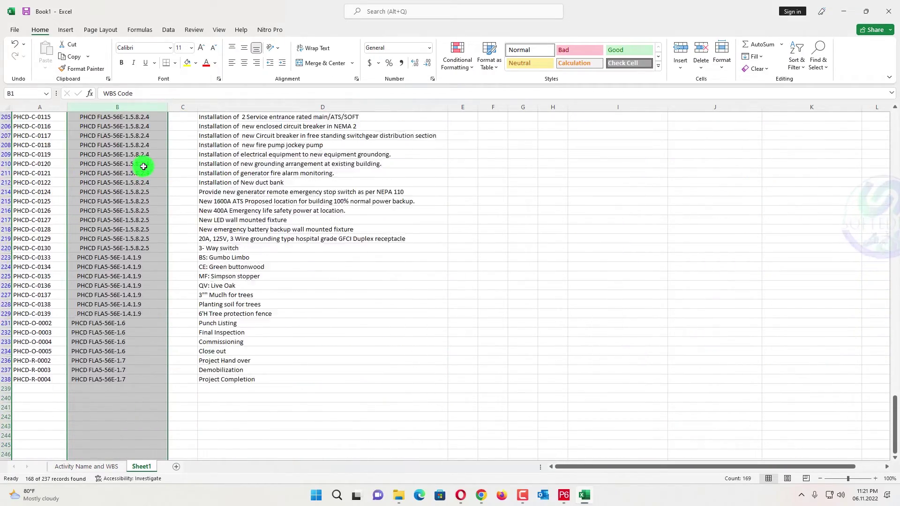
- Open the PHCD FLA5-56E-1-Activities workbook from the desktop
scroll(148, 183, up, 10)
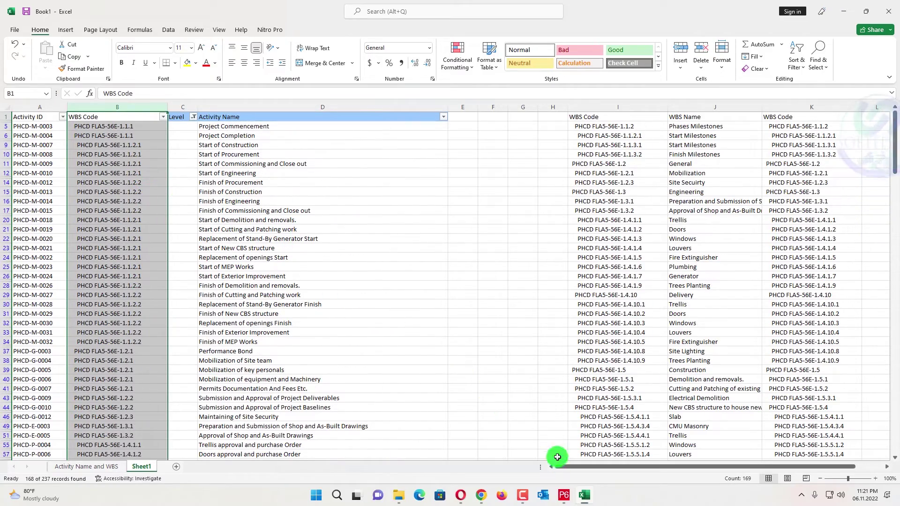
click(585, 502)
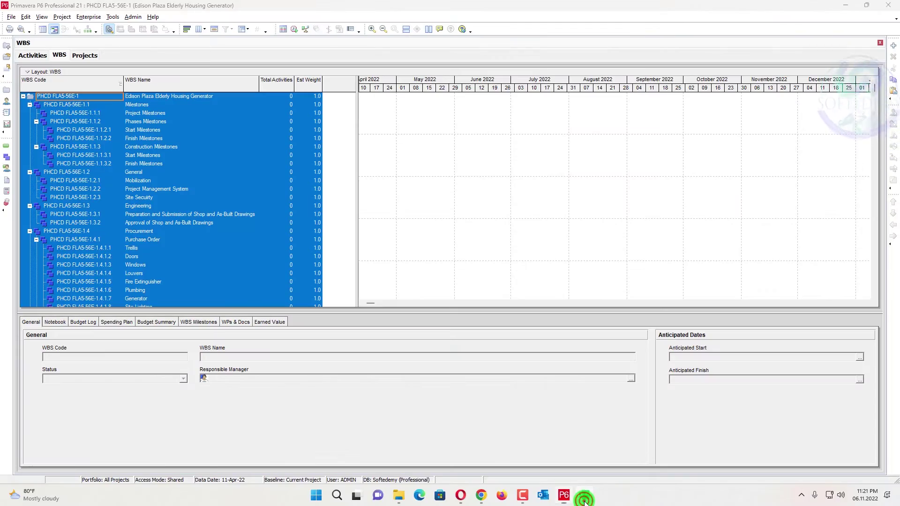
click(585, 500)
click(848, 10)
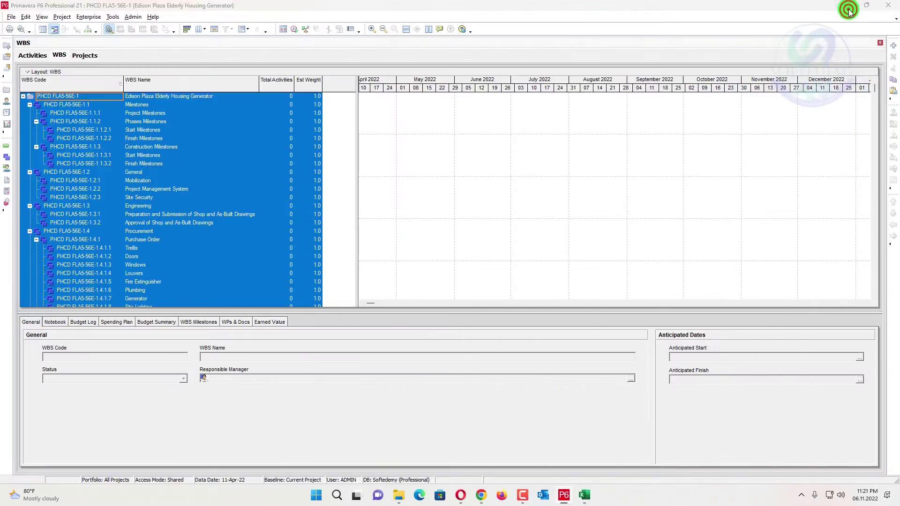
click(848, 10)
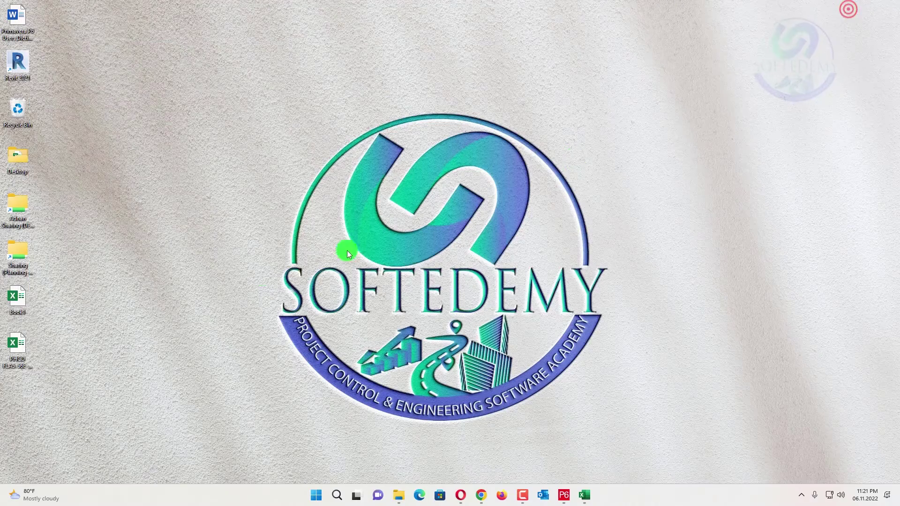
click(18, 360)
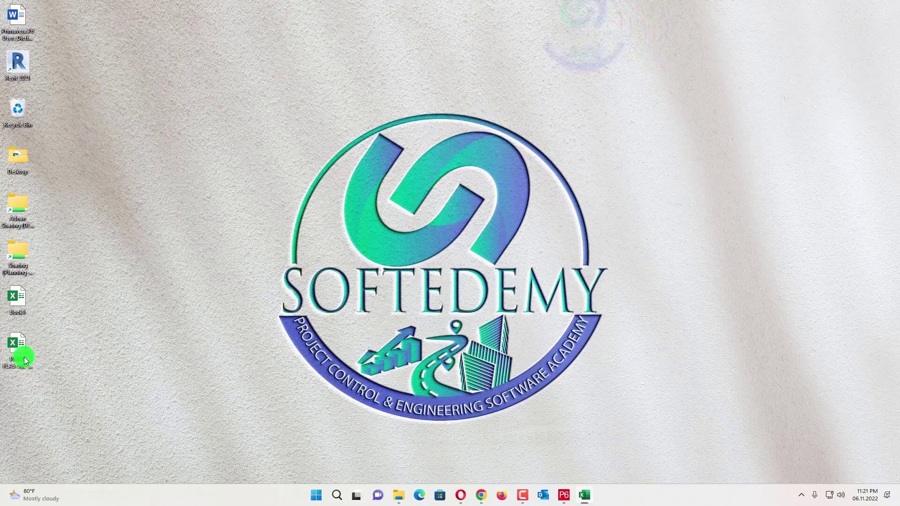
double_click(14, 360)
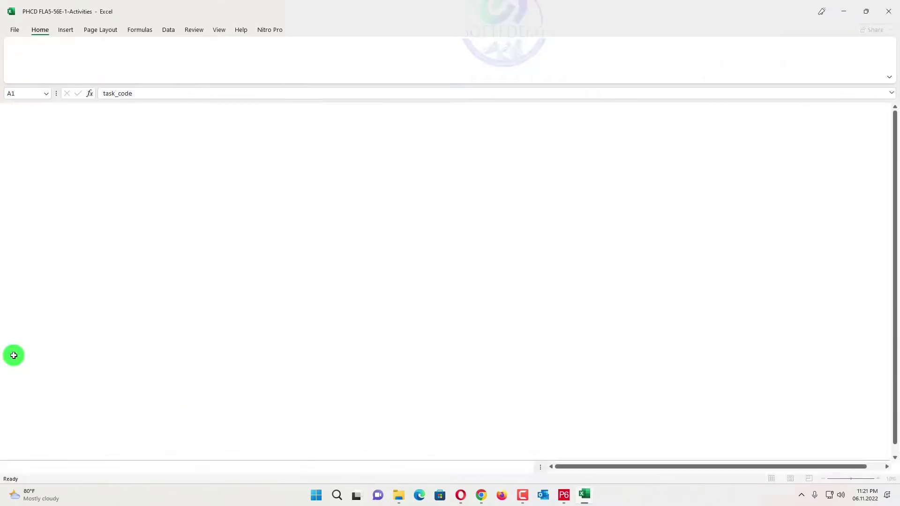
click(164, 272)
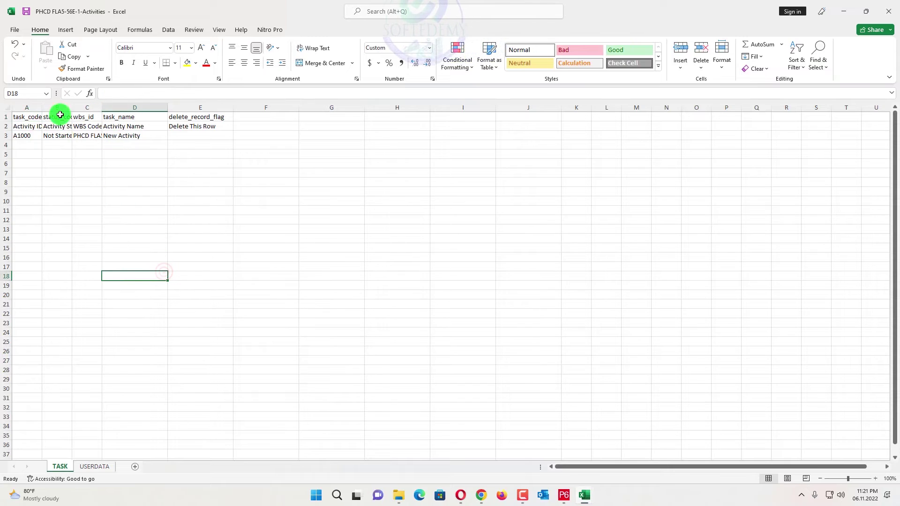
- Widen the task_code, status_code, wbs_id and task_name columns of the TASK sheet so that their contents fit
drag(41, 104, 203, 105)
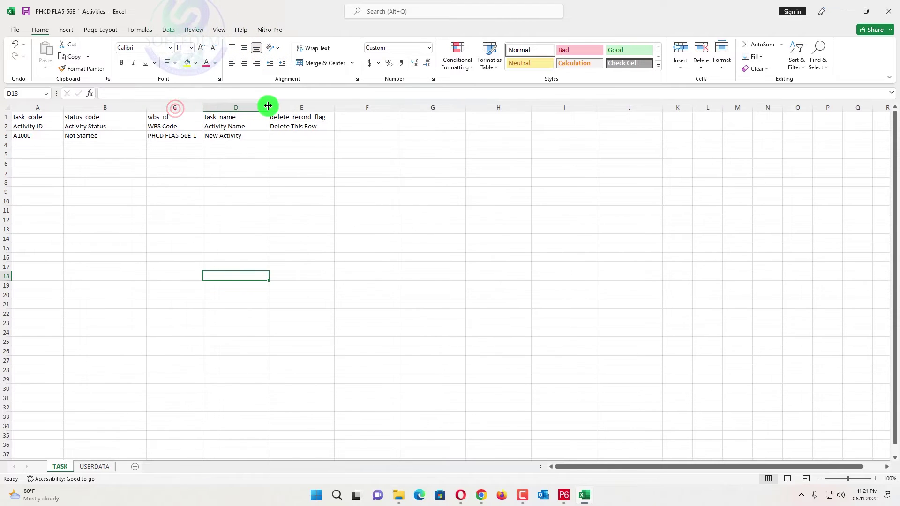
drag(268, 106, 349, 104)
click(309, 189)
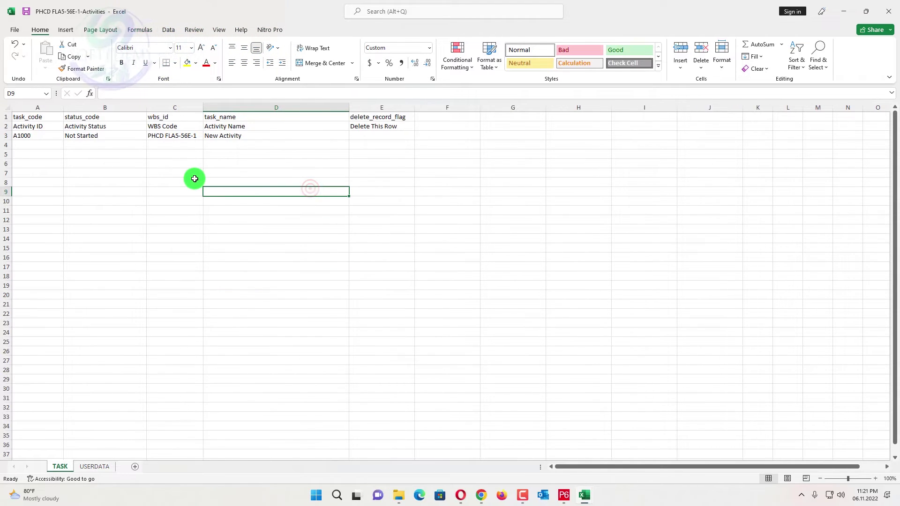
- Copy all filtered Activity IDs from Book1 and paste them as values from cell A4 in the TASK sheet's task_code column
key(alt+Tab)
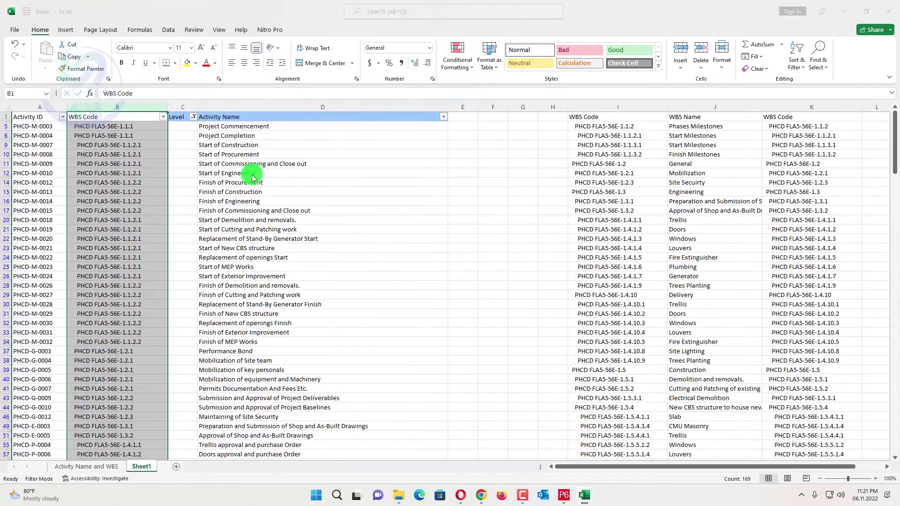
key(alt+Tab)
key(alt+Tab)
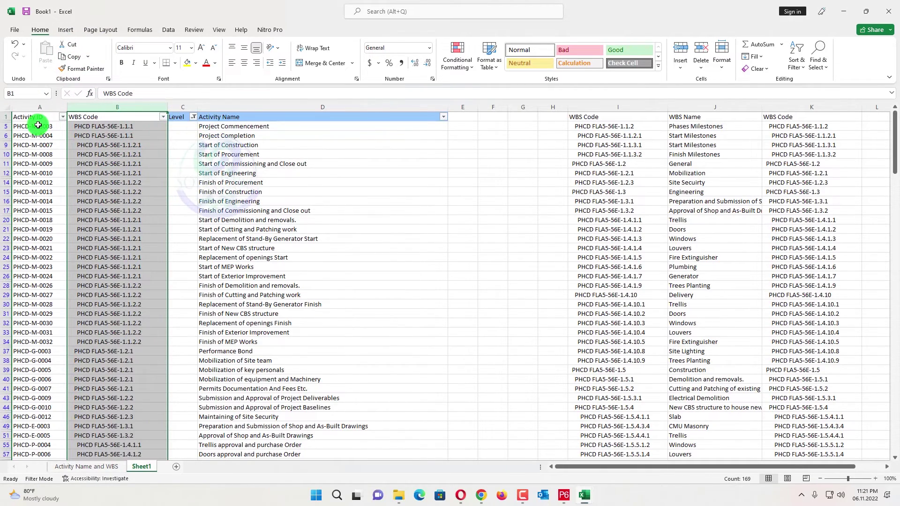
drag(38, 125, 51, 439)
key(ctrl+c)
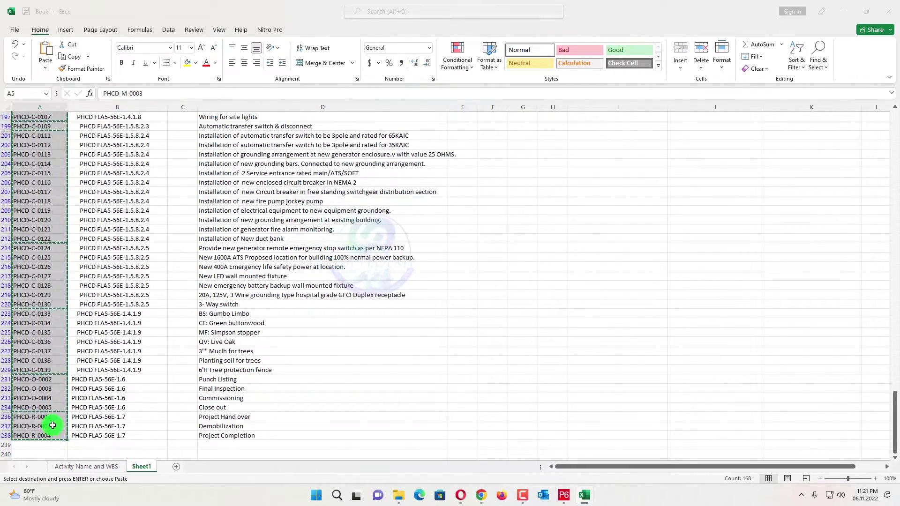
key(alt+Tab)
click(39, 145)
right_click(39, 144)
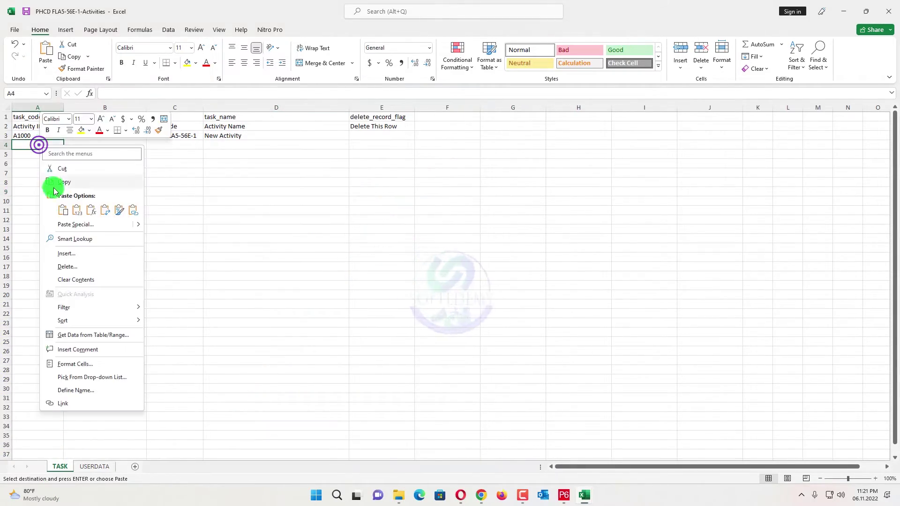
click(74, 209)
- Copy the filtered WBS codes from Book1 and paste them as values from cell C4 in the TASK sheet's wbs_id column
key(alt+Tab)
scroll(139, 251, up, 20)
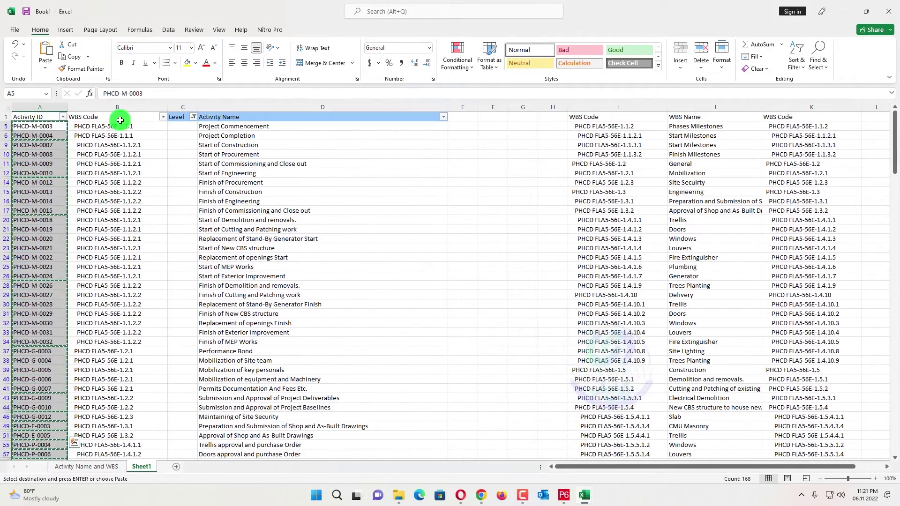
drag(130, 298, 136, 451)
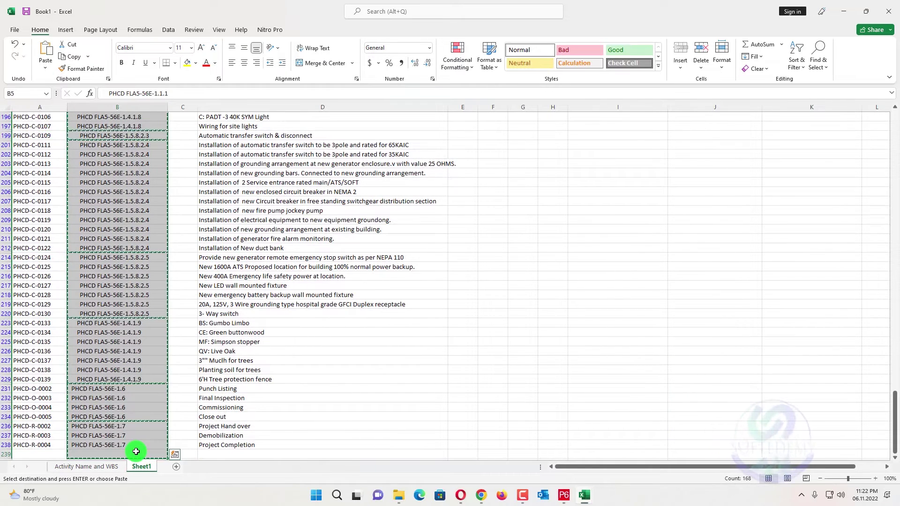
key(alt+Tab)
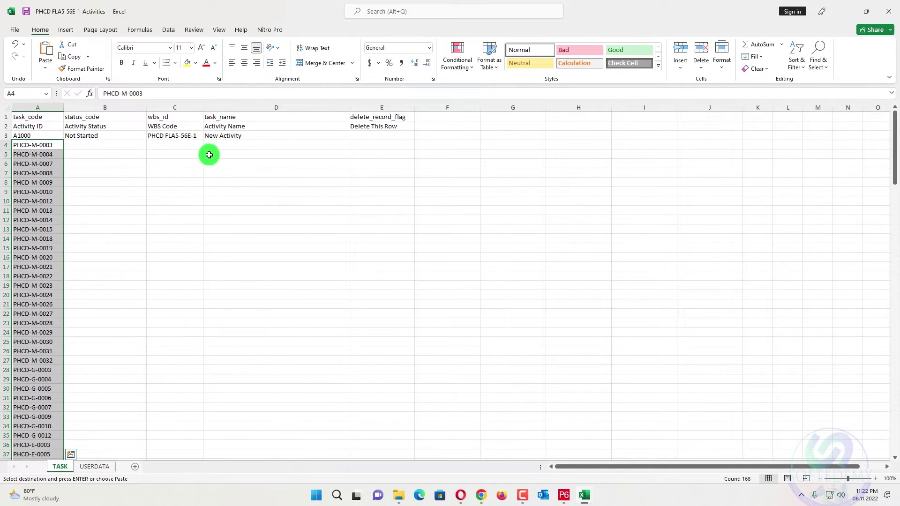
click(155, 145)
right_click(156, 145)
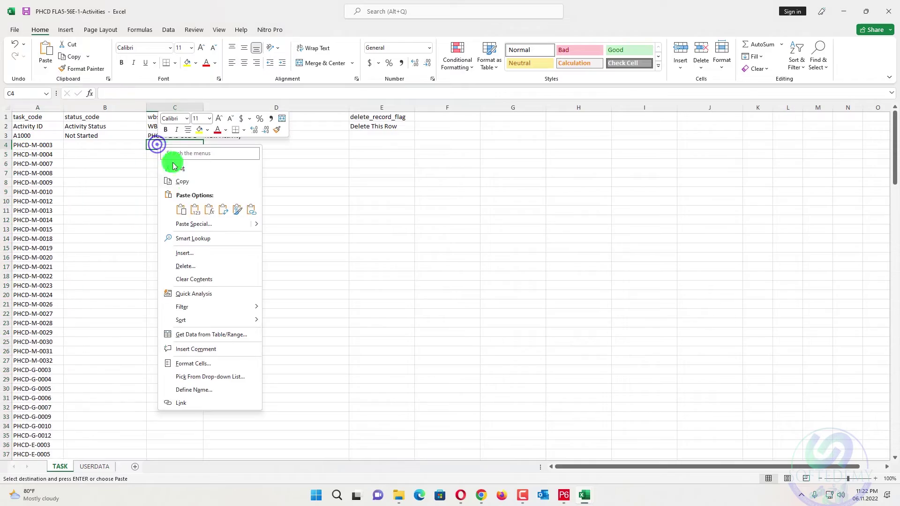
click(194, 210)
- Copy the filtered activity names from Book1 and paste them as values from cell D4 in the TASK sheet's task_name column
key(alt+Tab)
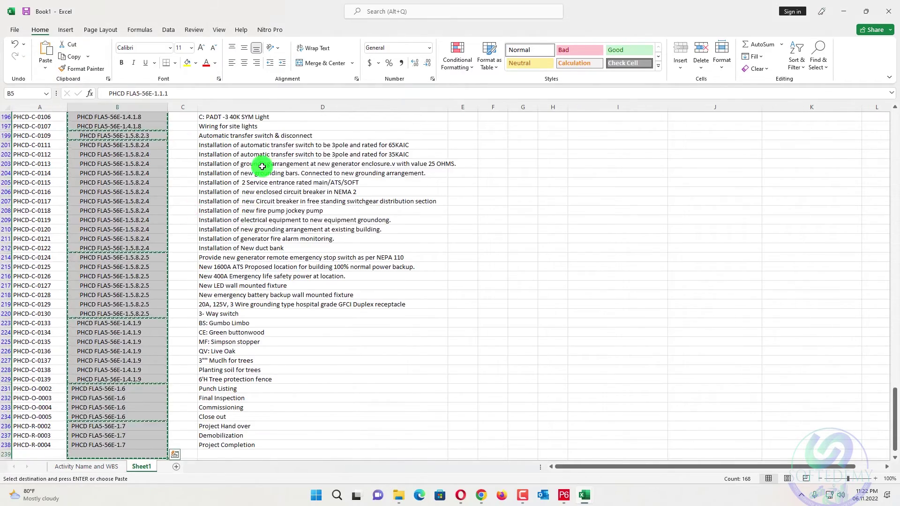
scroll(257, 205, up, 15)
scroll(257, 201, up, 20)
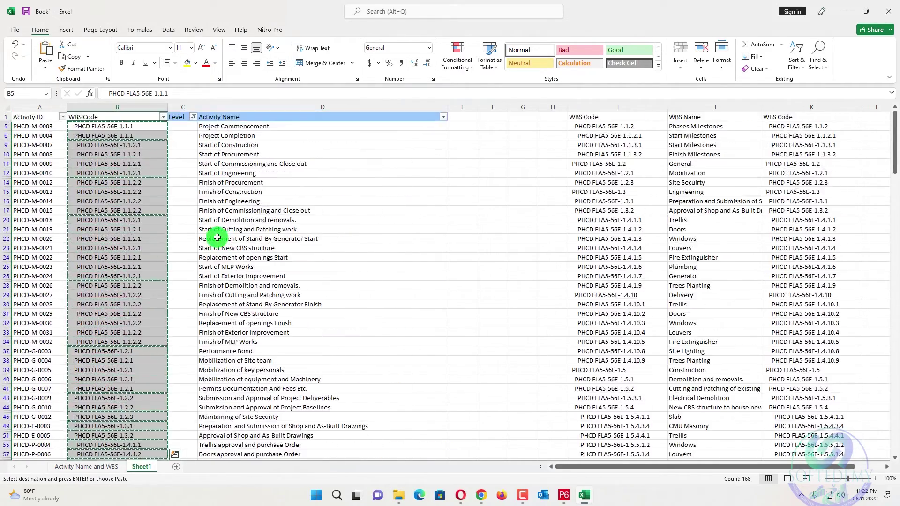
drag(209, 126, 231, 461)
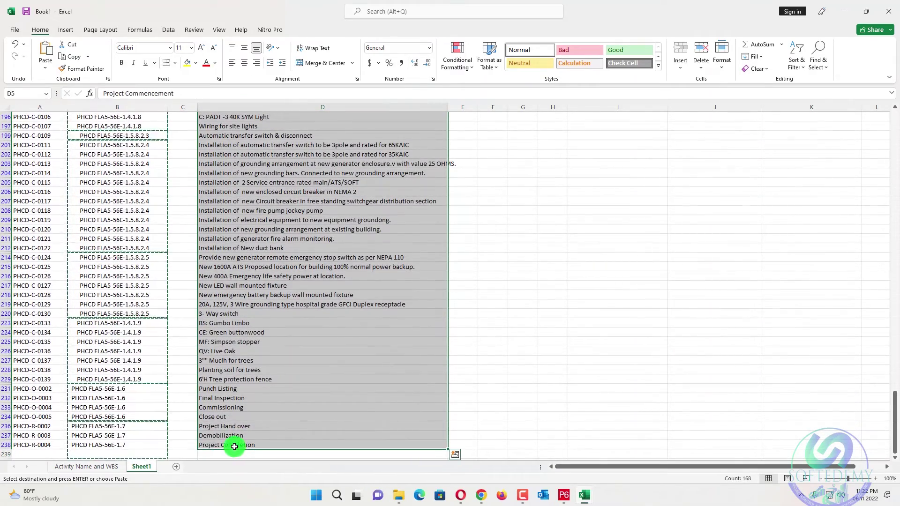
key(ctrl+c)
key(alt+Tab)
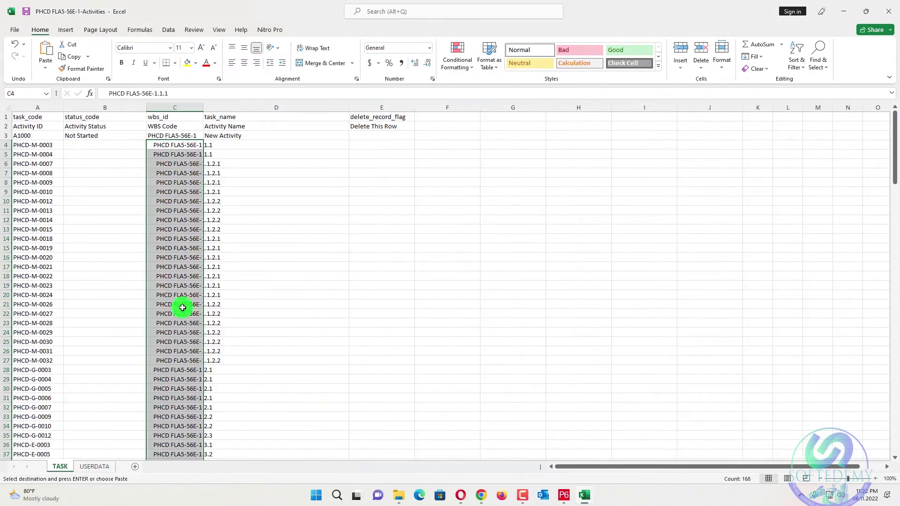
right_click(240, 147)
click(277, 211)
click(415, 200)
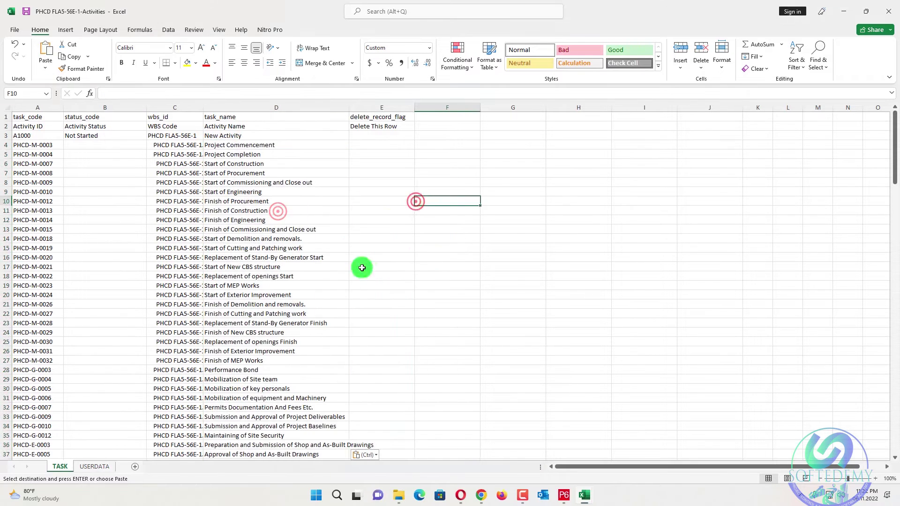
- Autofit the wbs_id column and strip the leading spaces from all pasted WBS codes by replacing them with nothing
double_click(203, 106)
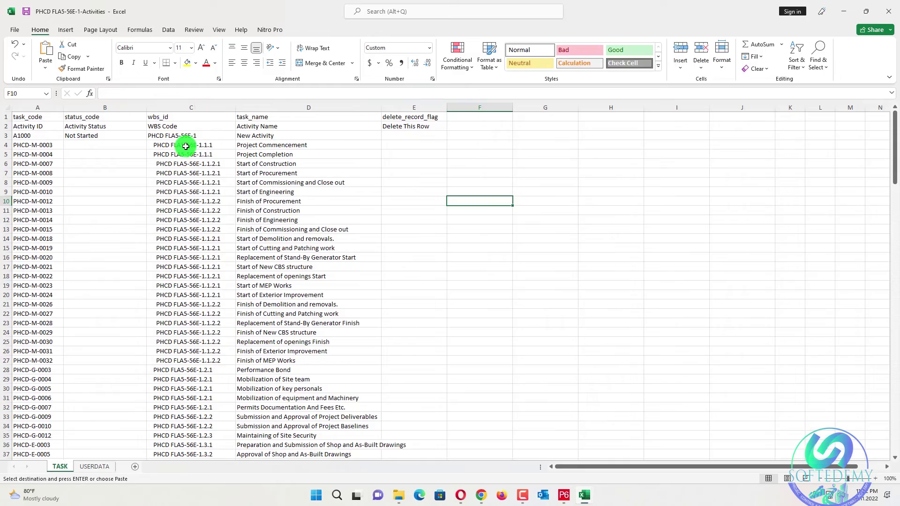
drag(186, 146, 214, 437)
key(ctrl+f)
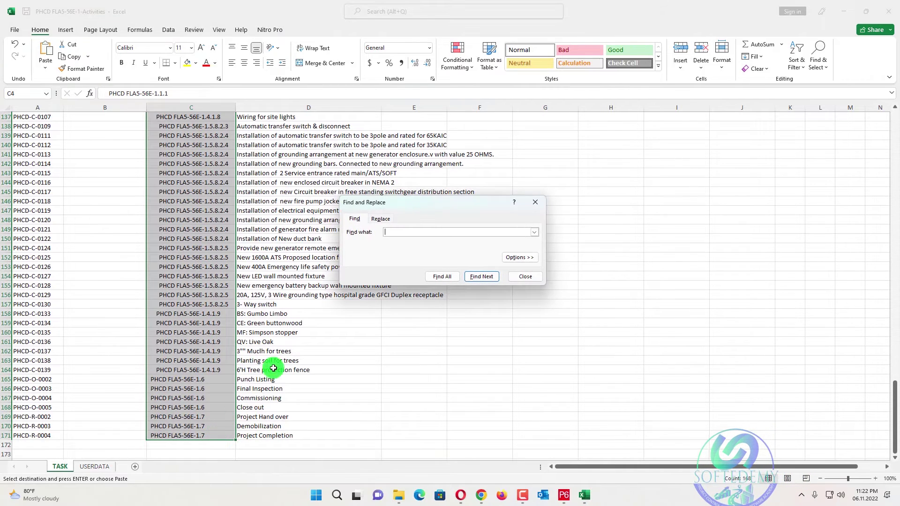
click(380, 219)
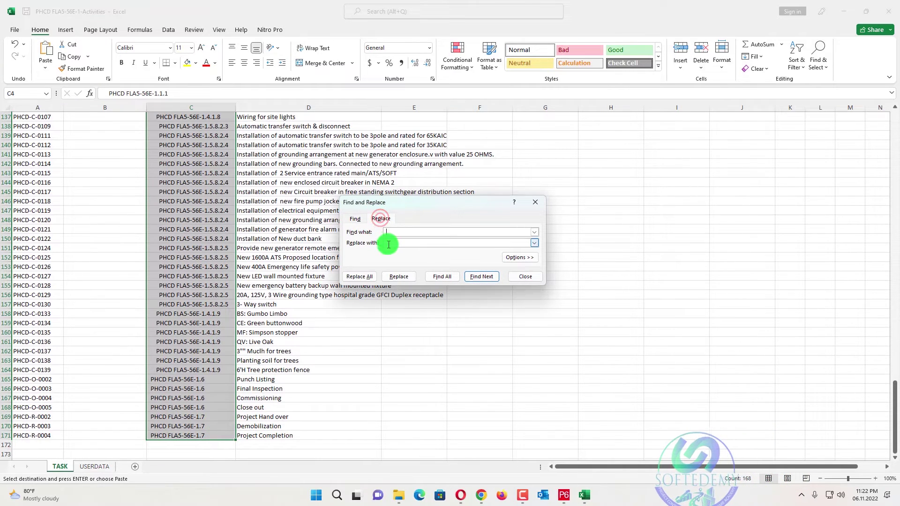
click(384, 243)
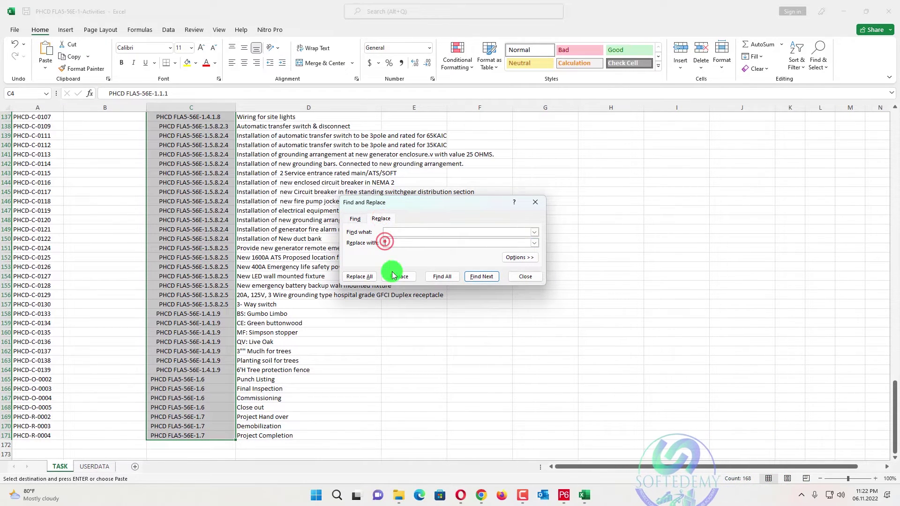
click(364, 283)
click(451, 272)
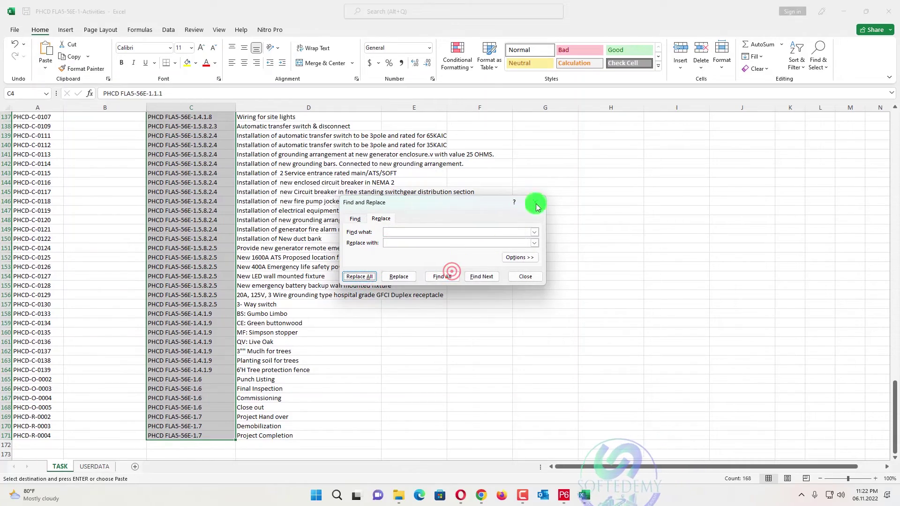
click(536, 205)
scroll(136, 244, up, 20)
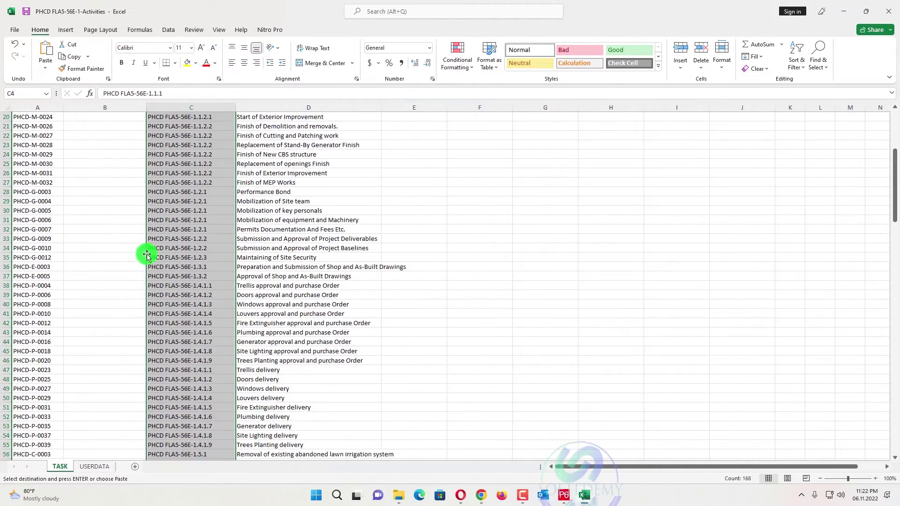
scroll(145, 258, up, 6)
click(450, 170)
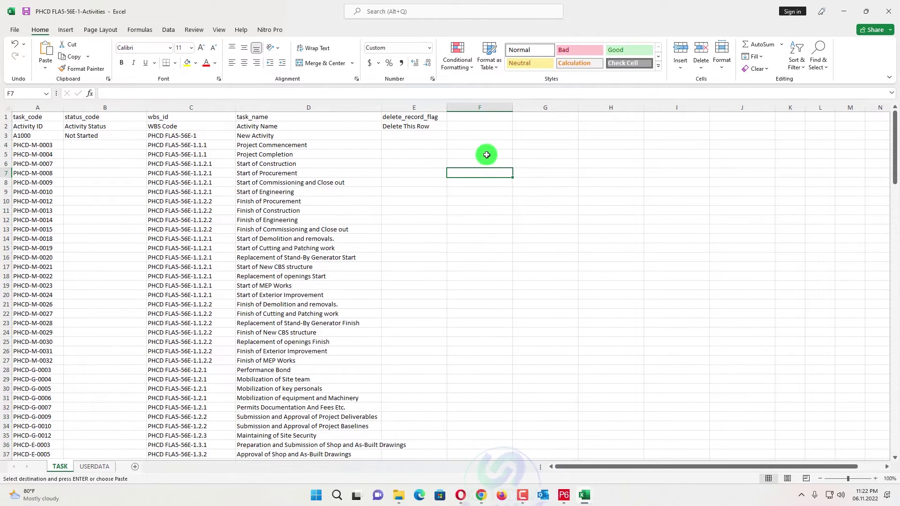
- Fill the Not Started status from B3 down to the last activity row and check the column to its end
click(435, 165)
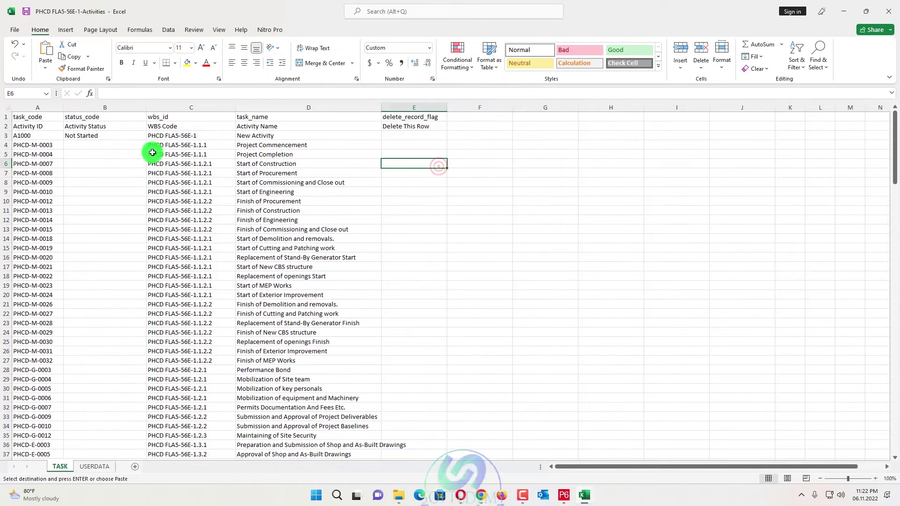
click(130, 136)
double_click(148, 139)
scroll(345, 221, down, 20)
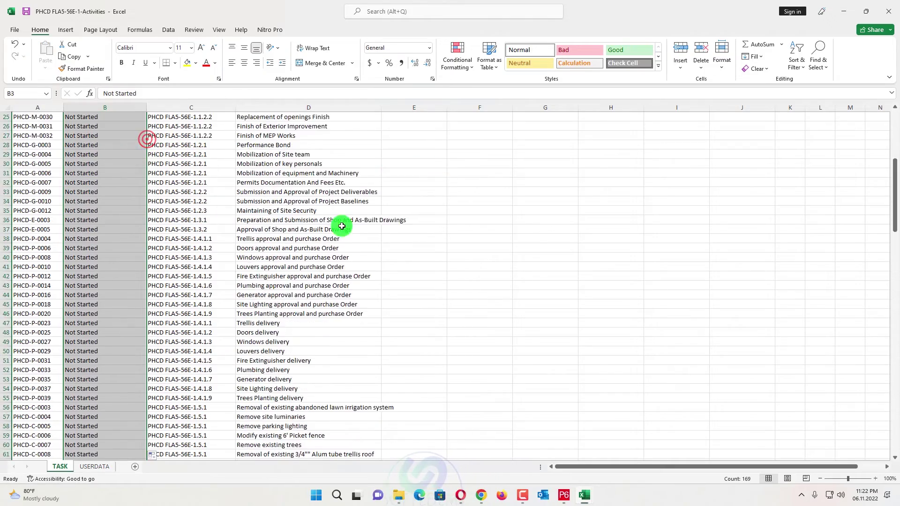
scroll(345, 221, down, 1)
scroll(346, 220, up, 20)
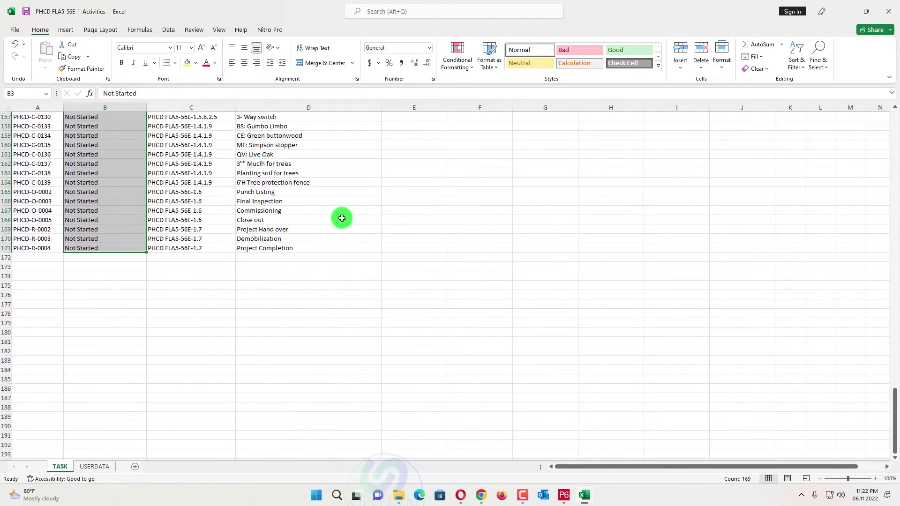
scroll(336, 225, up, 20)
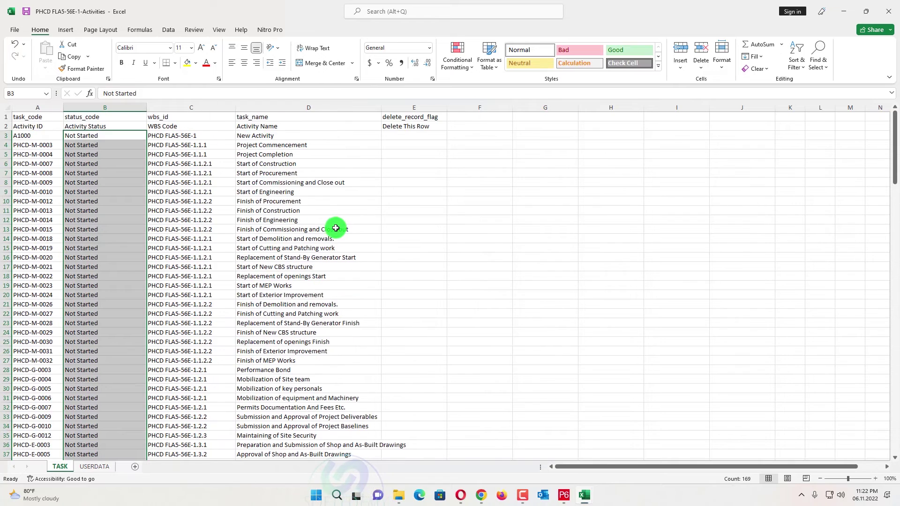
- Switch from the Excel workbooks back to the project in Primavera P6
key(alt+Tab)
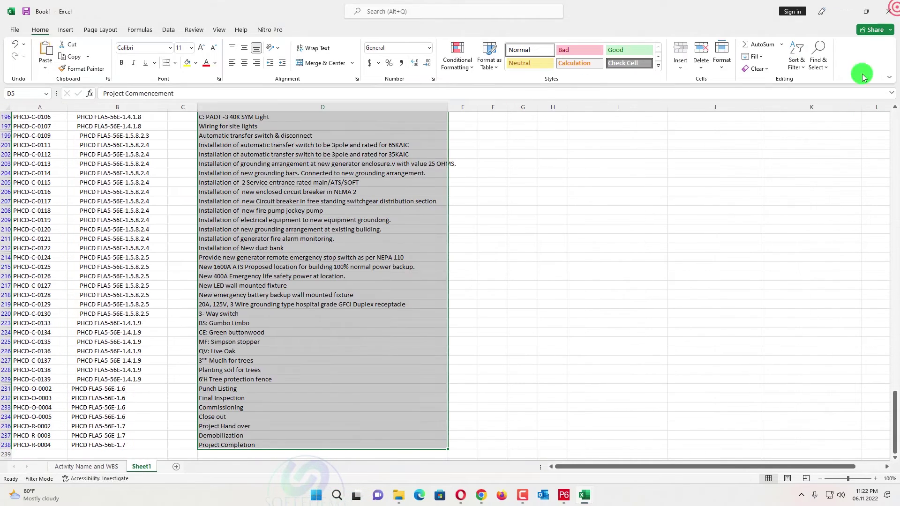
click(564, 495)
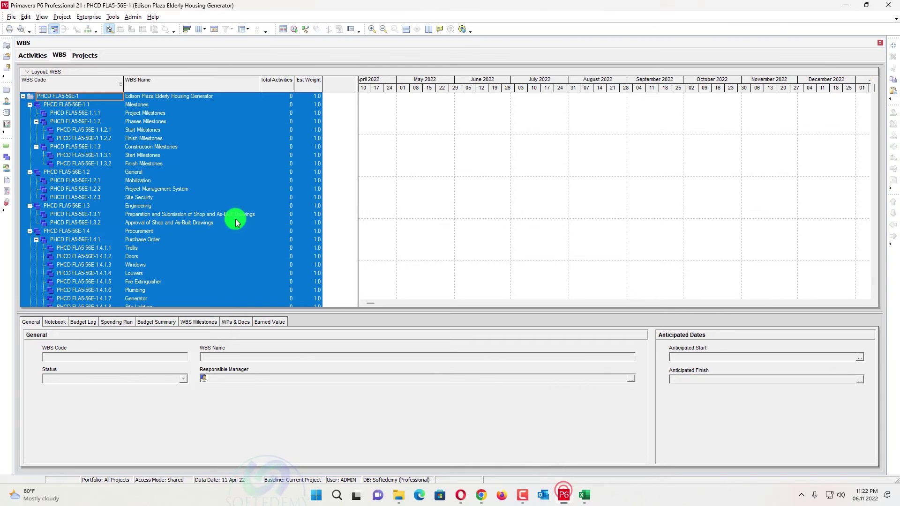
- Show the project's activities and start an import using the Spreadsheet (XLSX) format
click(38, 56)
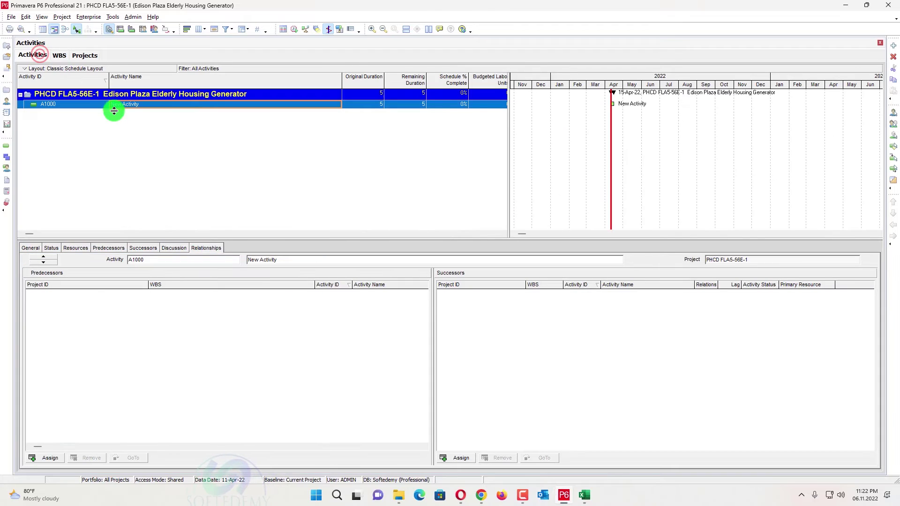
click(10, 17)
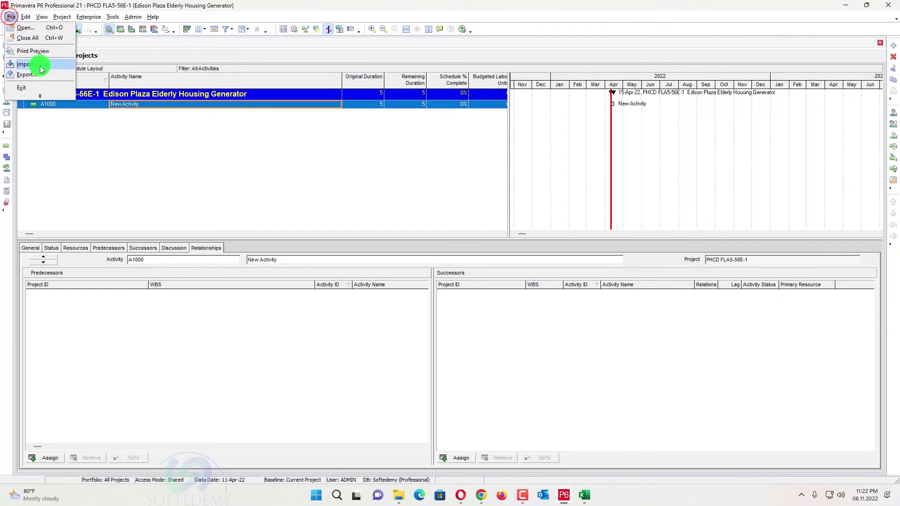
click(28, 65)
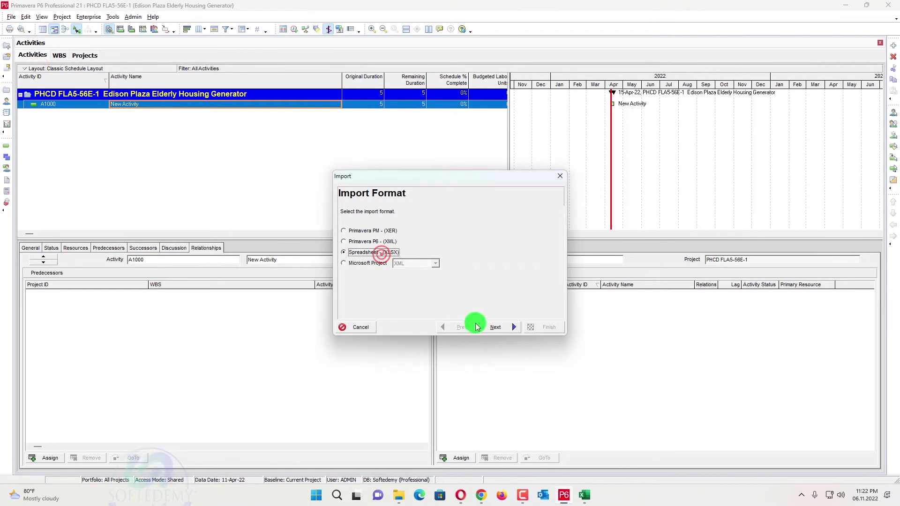
click(497, 327)
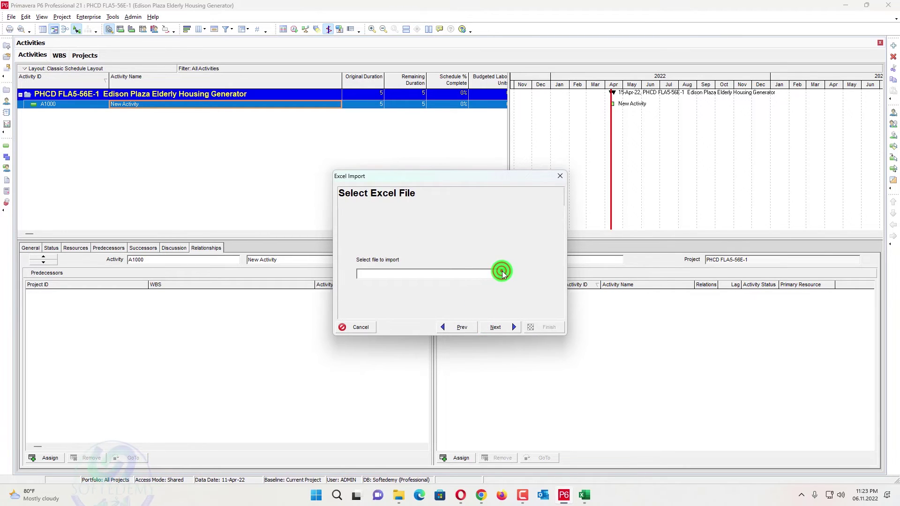
- Choose the PHCD FLA5-56E-1-Activities workbook on the Desktop as the file to import
click(502, 273)
click(336, 163)
scroll(466, 223, down, 5)
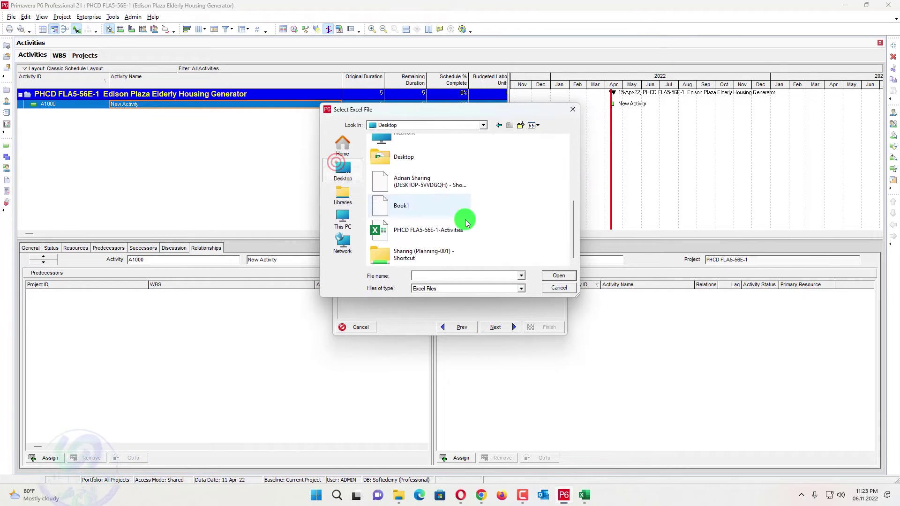
click(432, 234)
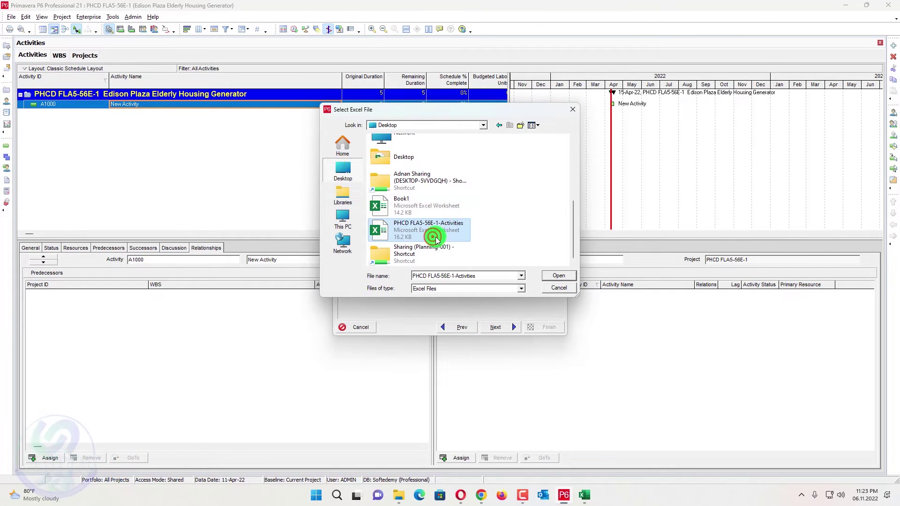
click(559, 276)
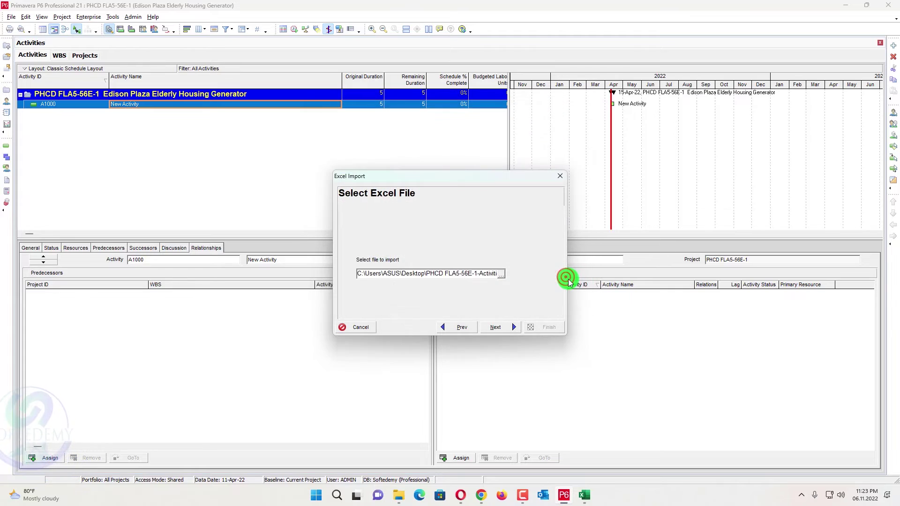
click(504, 328)
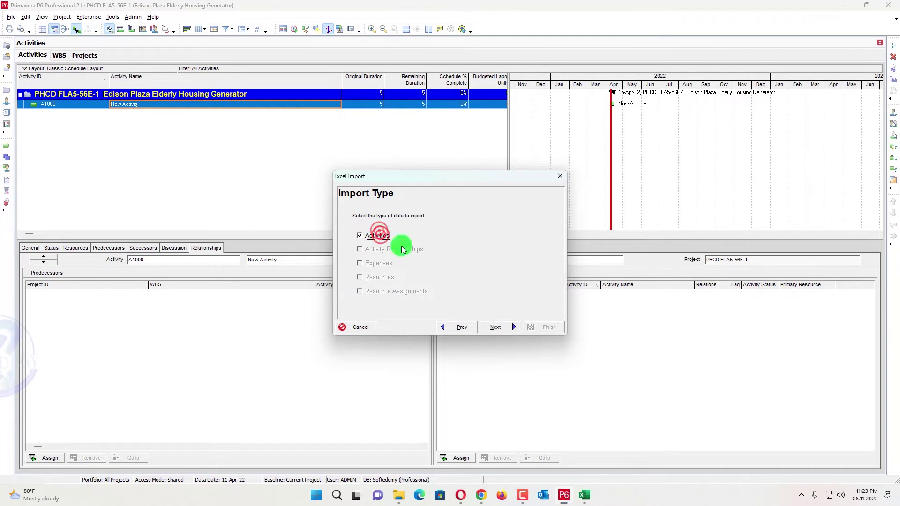
- Import the Activities data with Update Existing Project into project PHCD FLA5-56E-1, and close the import wizard
click(497, 327)
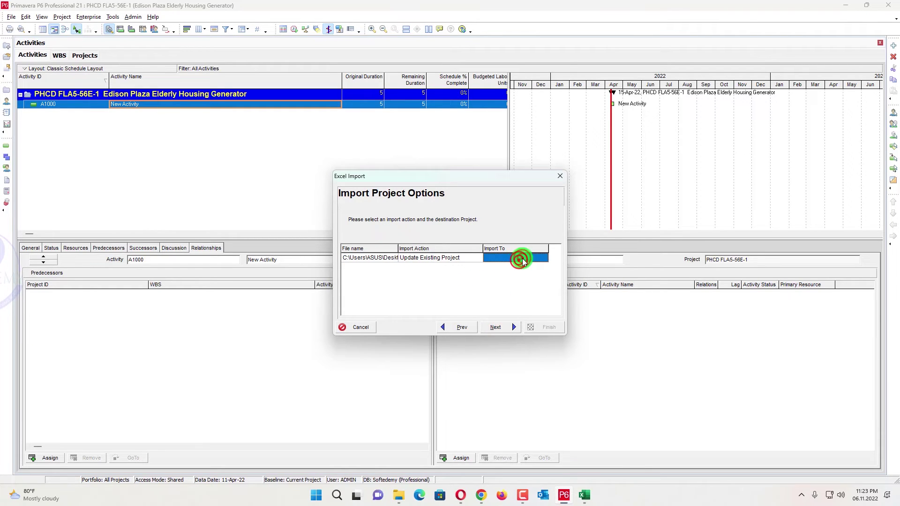
click(542, 258)
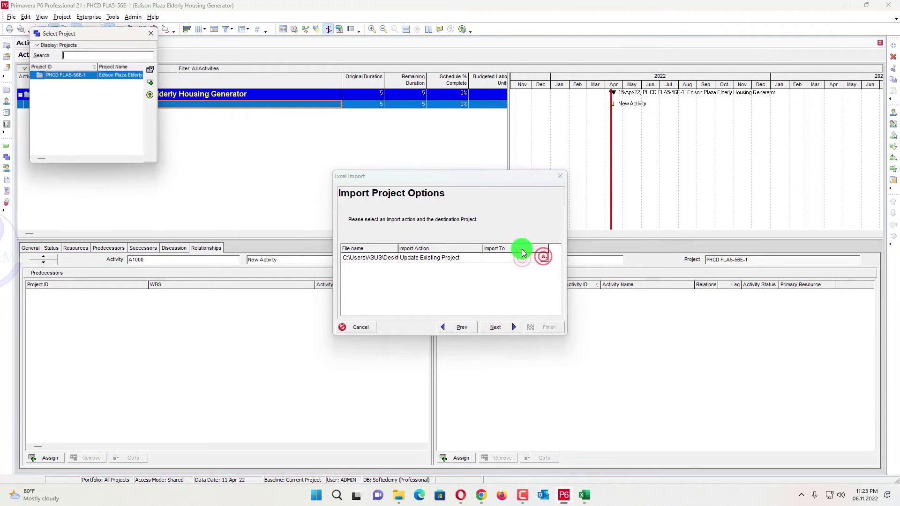
click(151, 85)
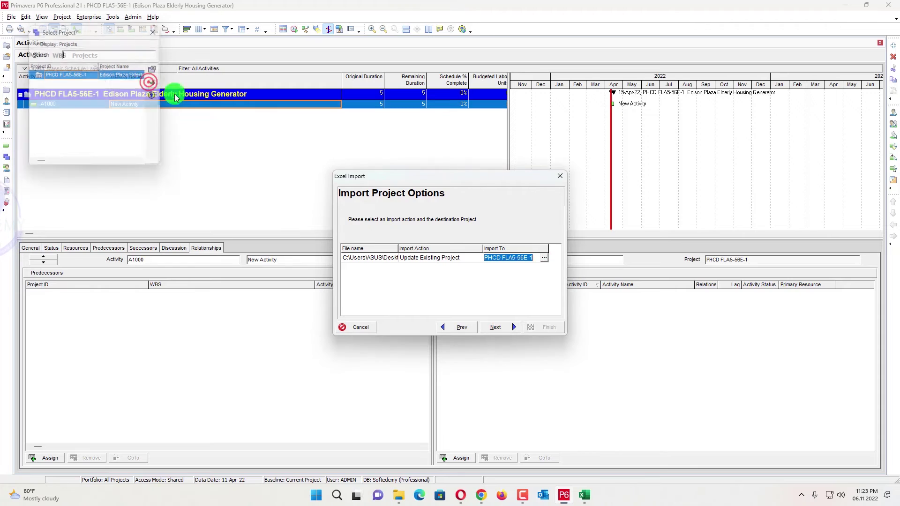
click(496, 327)
click(544, 326)
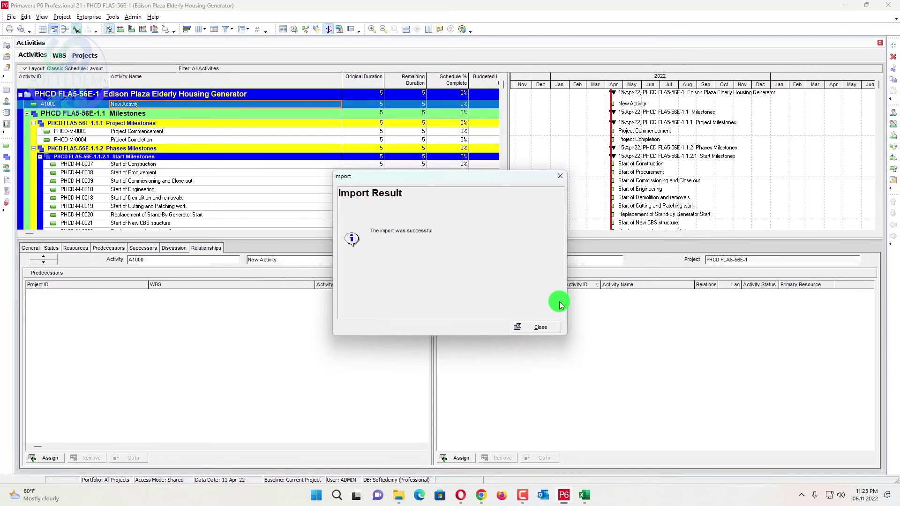
click(542, 327)
- Review the imported activities under their WBS levels, from the milestones through to Project Handover
scroll(355, 114, down, 2)
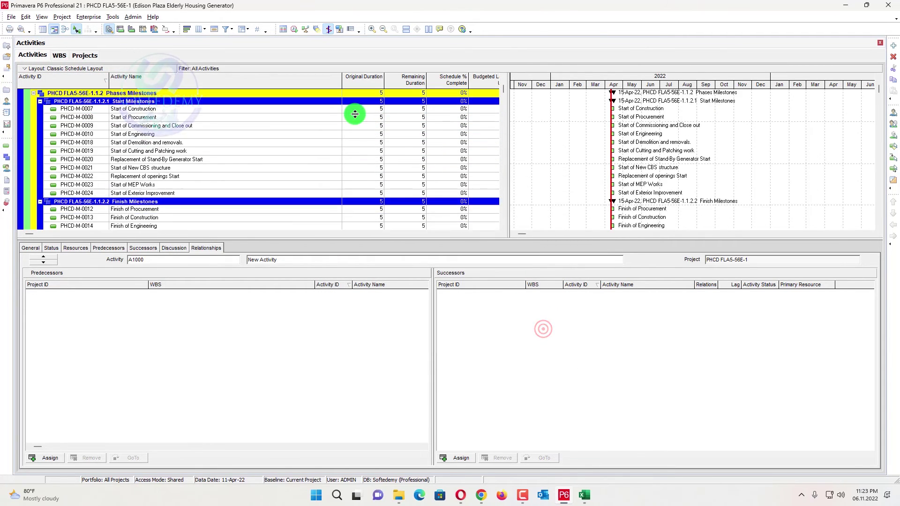
scroll(355, 114, down, 15)
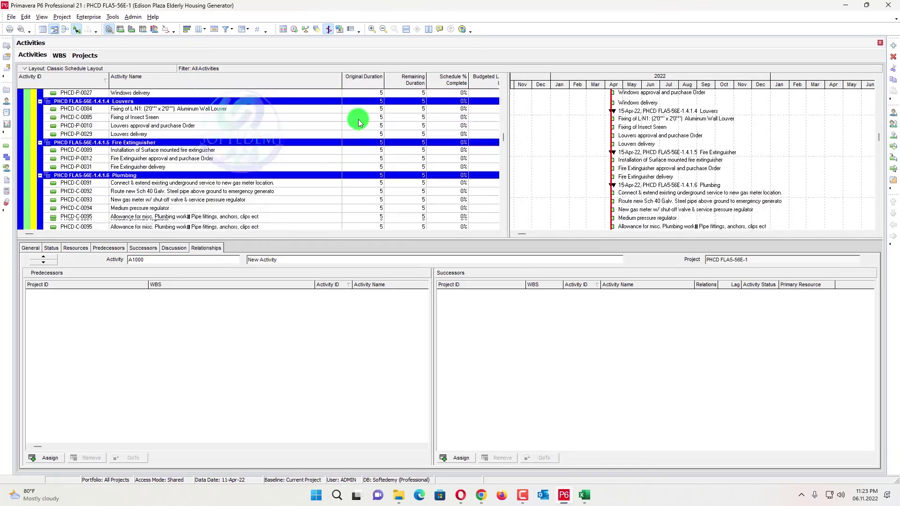
scroll(358, 119, down, 10)
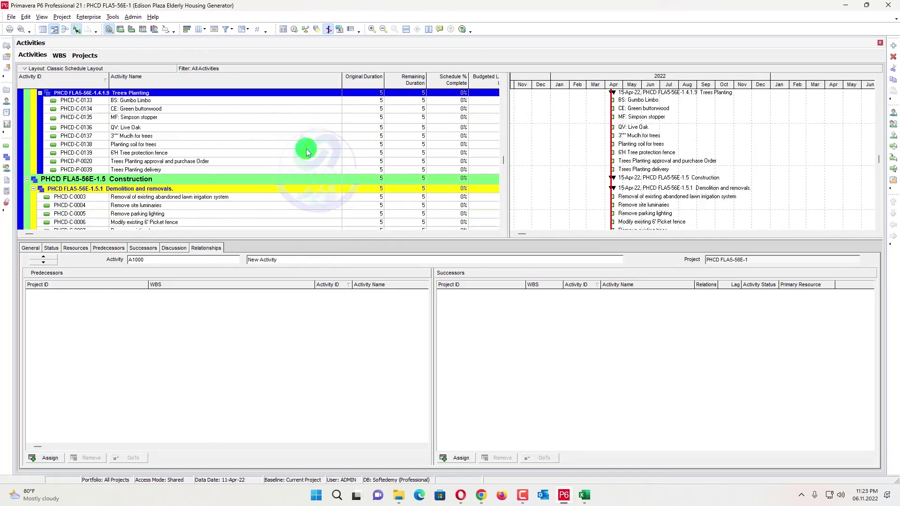
scroll(306, 148, down, 12)
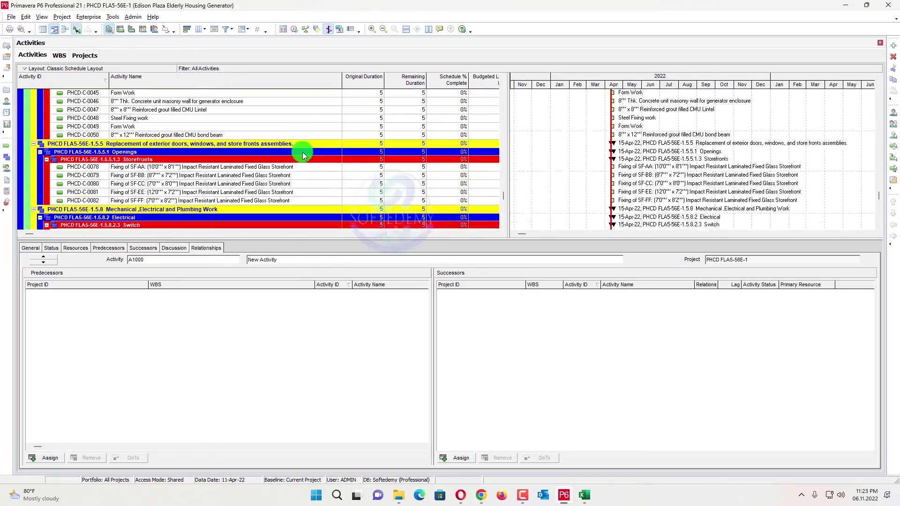
scroll(302, 152, down, 12)
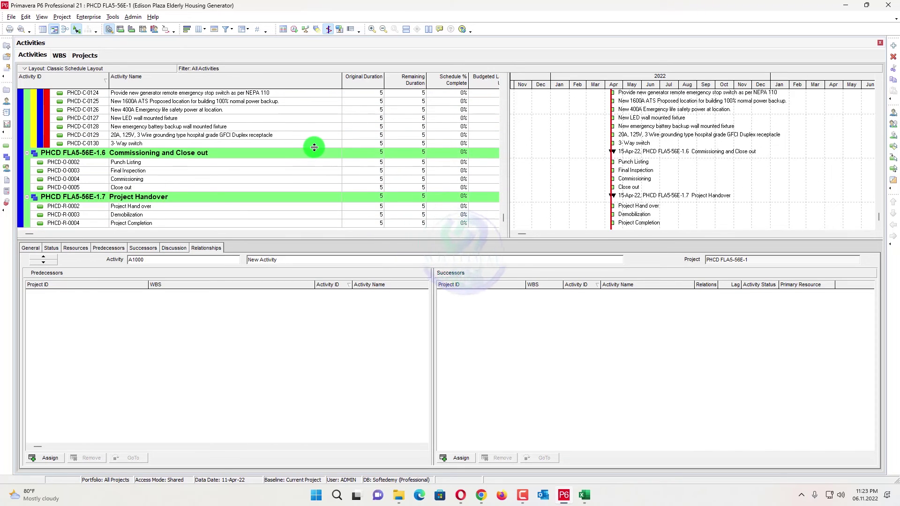